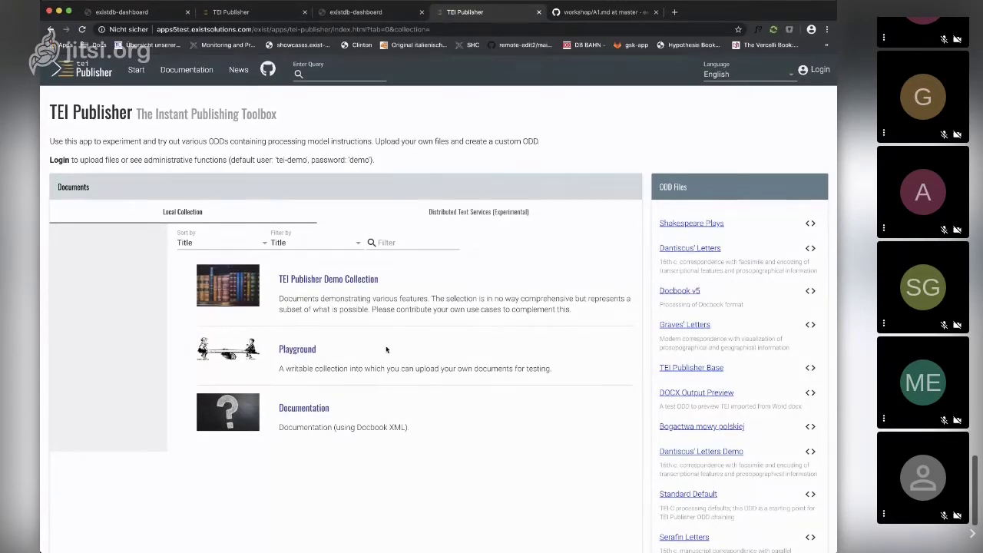
Open the Playground collection and scroll down to confirm it holds no documents
{"action": "left_click", "coordinate": [300, 353]}
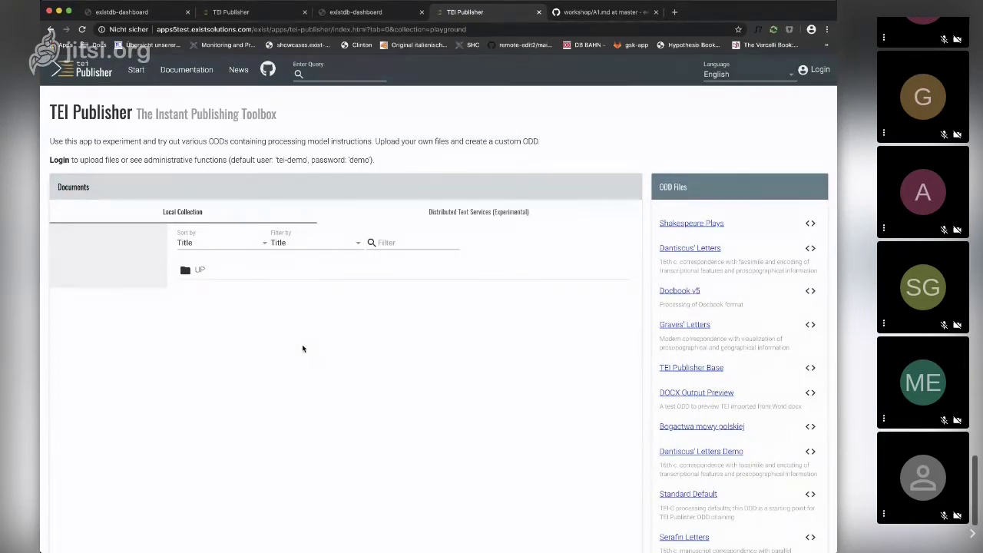
{"action": "scroll", "coordinate": [369, 299], "scroll_direction": "down", "scroll_amount": 1}
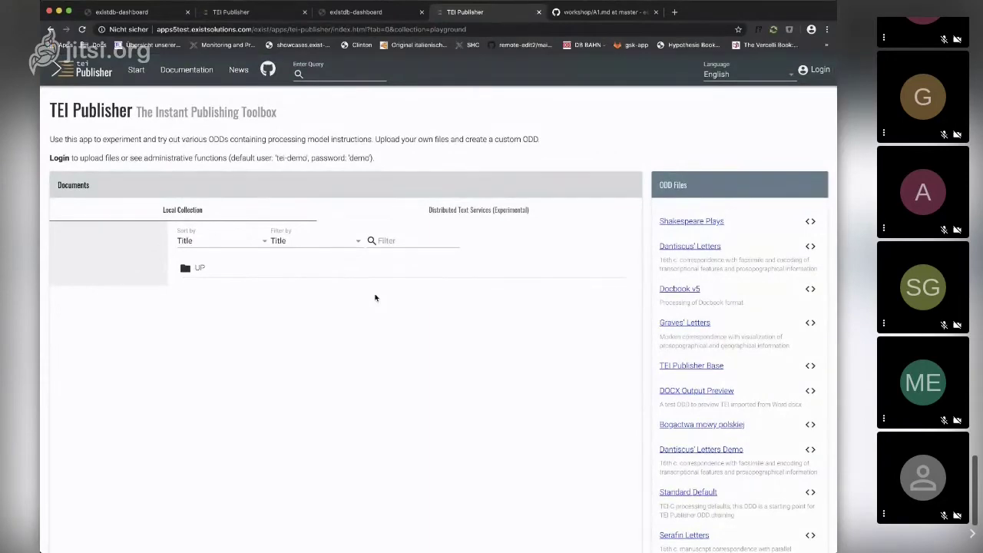
Browse to the workshop repository's data/dodis folder of sample files on GitHub
{"action": "left_click", "coordinate": [592, 15]}
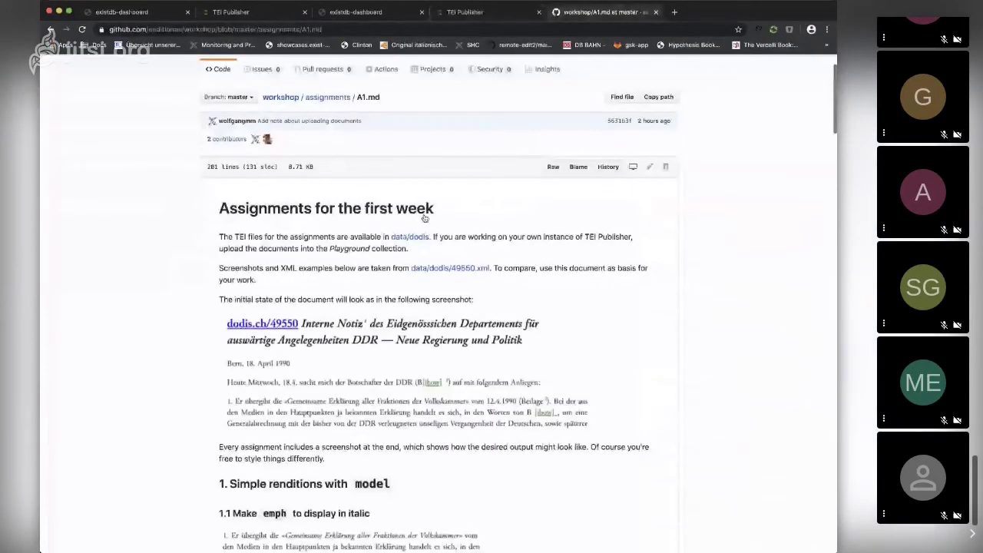
{"action": "scroll", "coordinate": [375, 210], "scroll_direction": "up", "scroll_amount": 2}
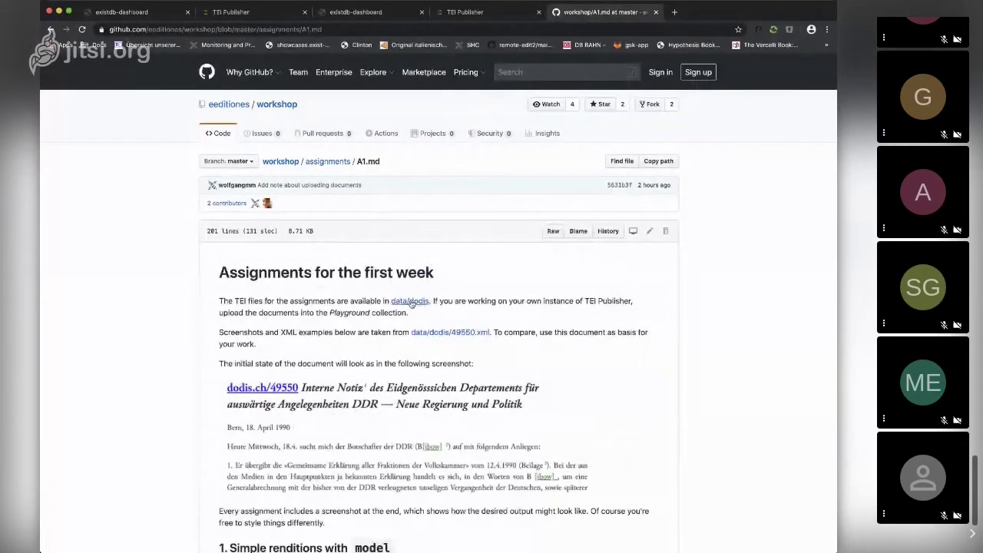
{"action": "left_click", "coordinate": [285, 161]}
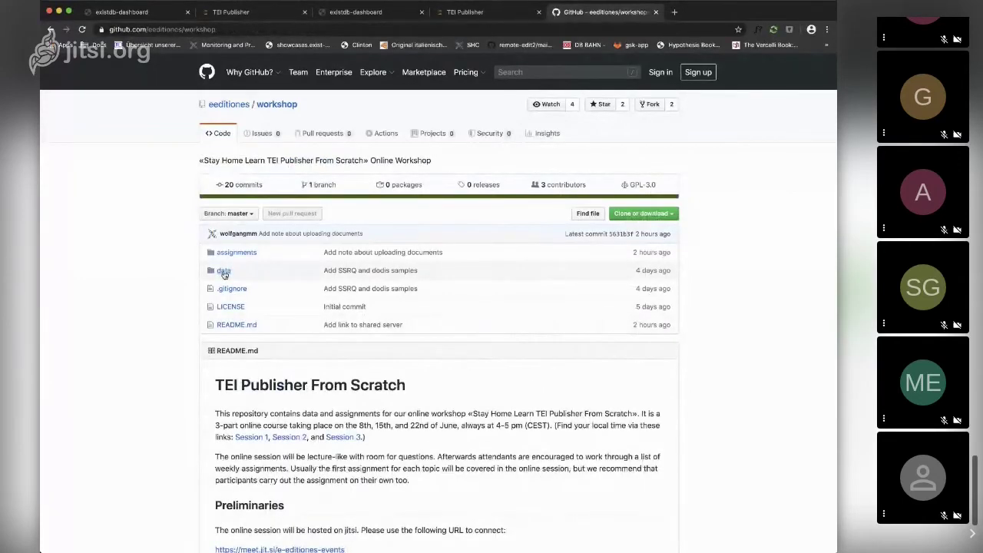
{"action": "left_click", "coordinate": [224, 271]}
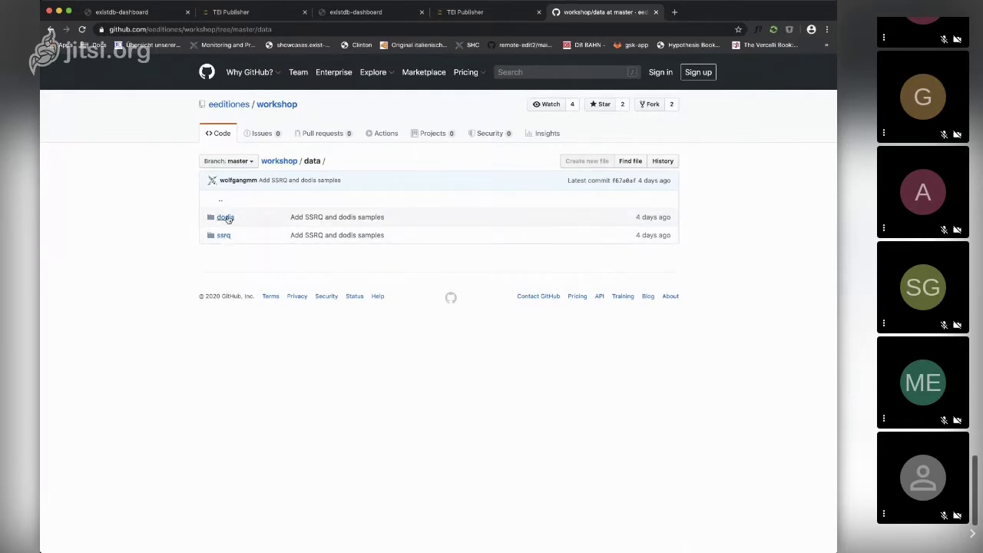
{"action": "left_click", "coordinate": [226, 218]}
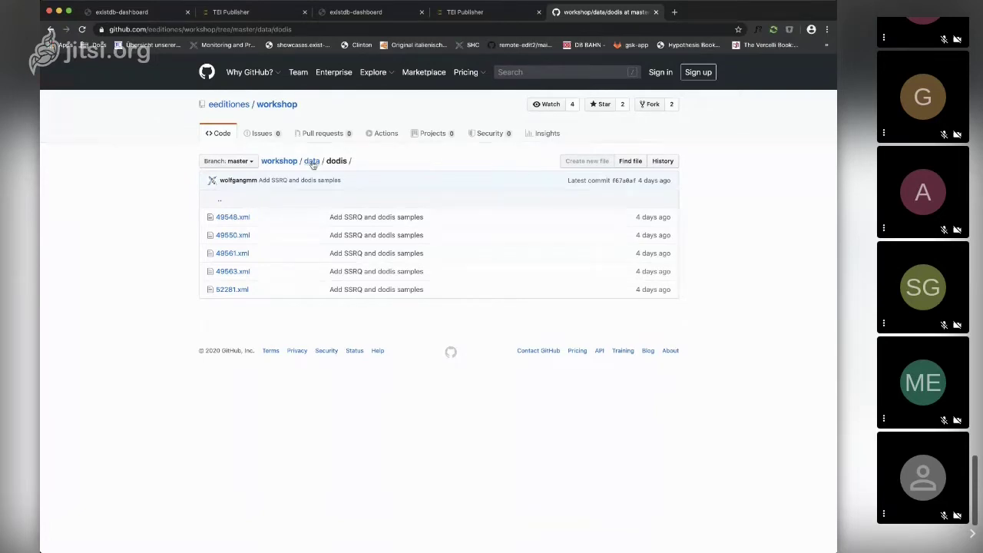
Download the whole eeditiones/workshop repository as a ZIP archive
{"action": "left_click", "coordinate": [279, 160]}
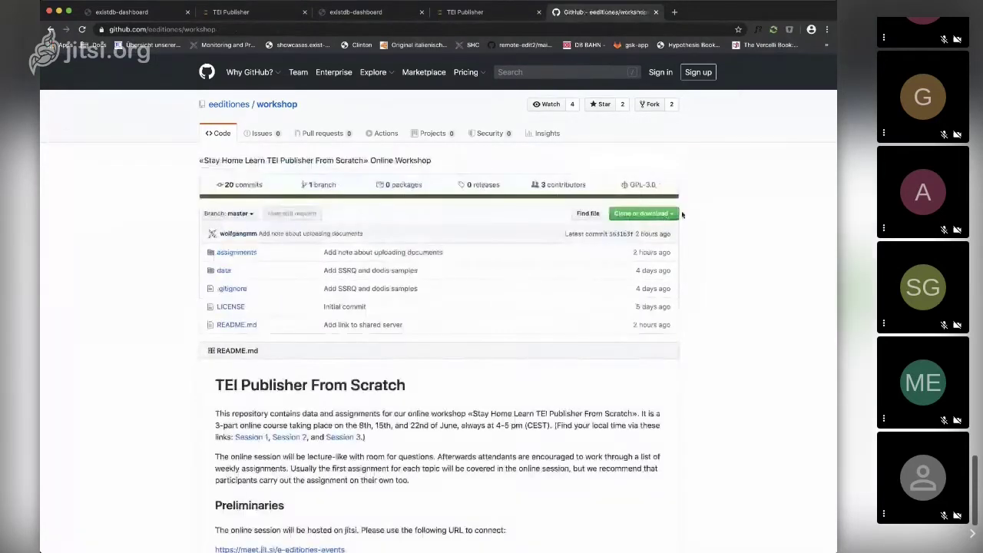
{"action": "left_click", "coordinate": [666, 214]}
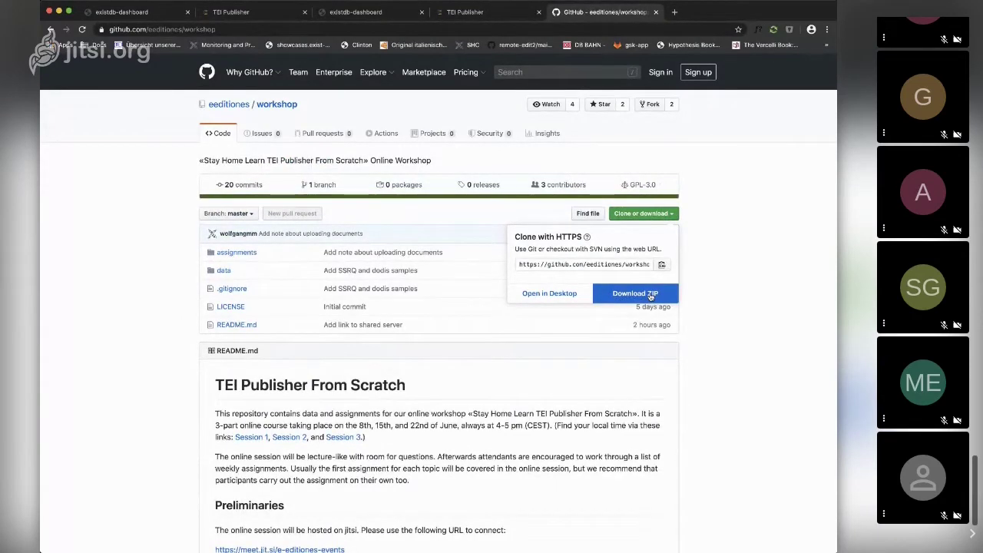
{"action": "left_click", "coordinate": [652, 296]}
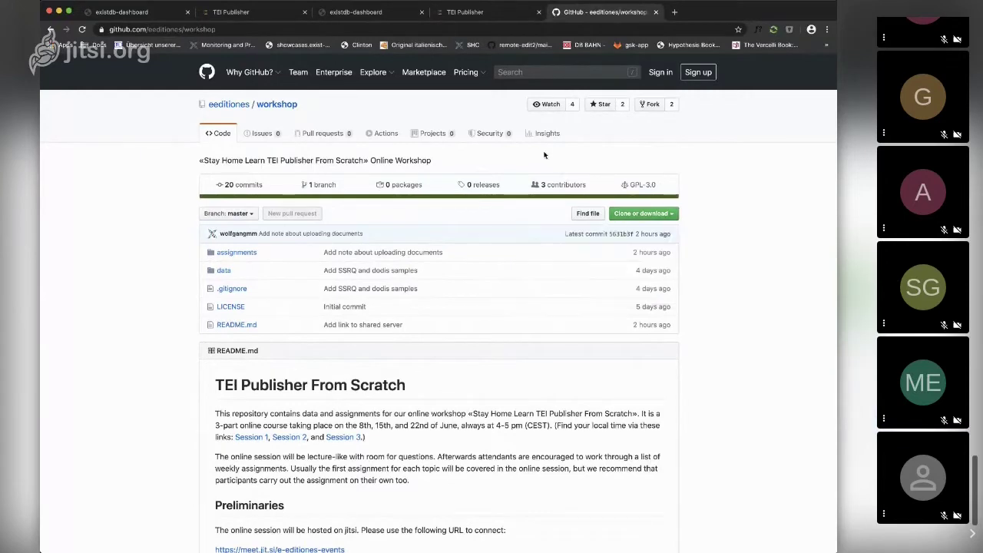
{"action": "left_click", "coordinate": [462, 12]}
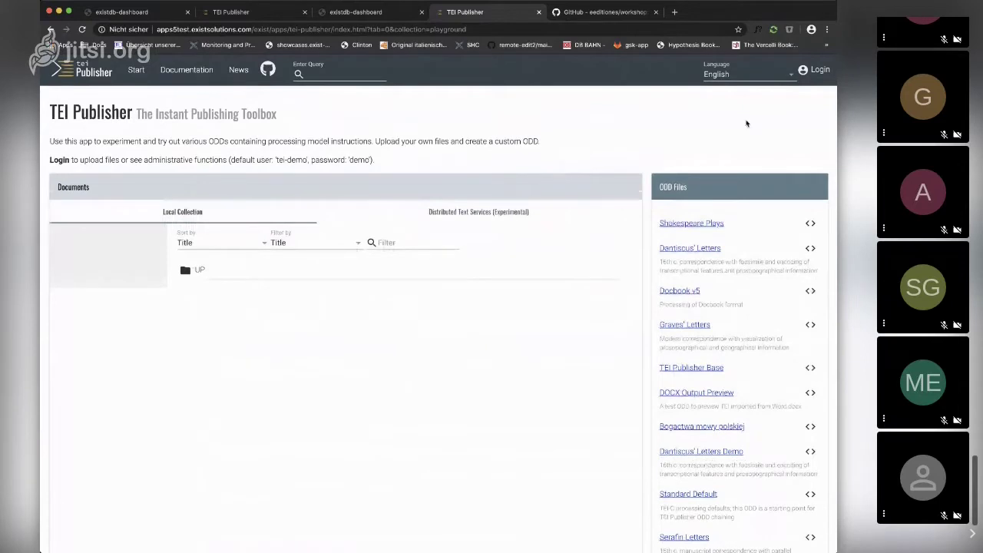
Open TEI Publisher's login form and place the cursor in the User field
{"action": "left_click", "coordinate": [803, 72]}
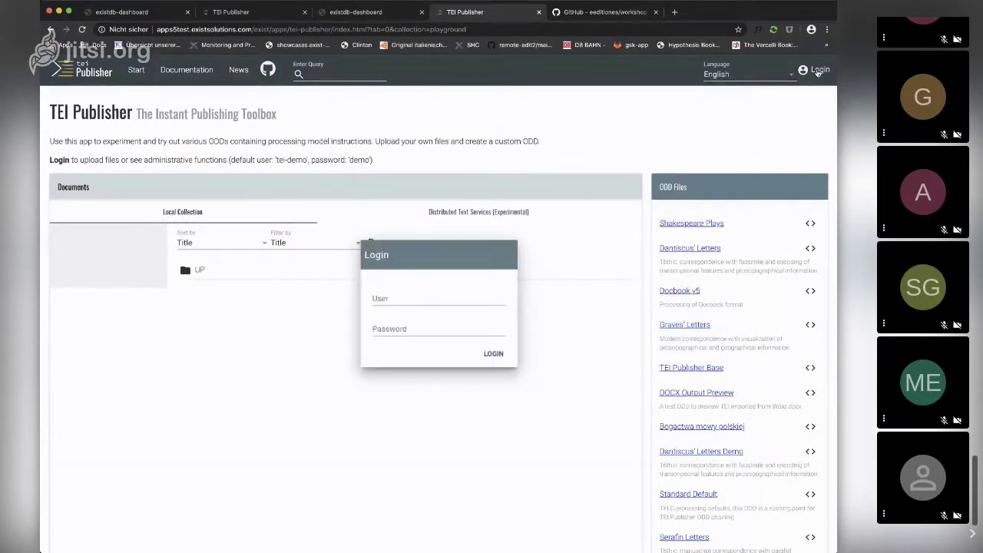
{"action": "left_click", "coordinate": [417, 299]}
{"action": "left_click", "coordinate": [602, 13]}
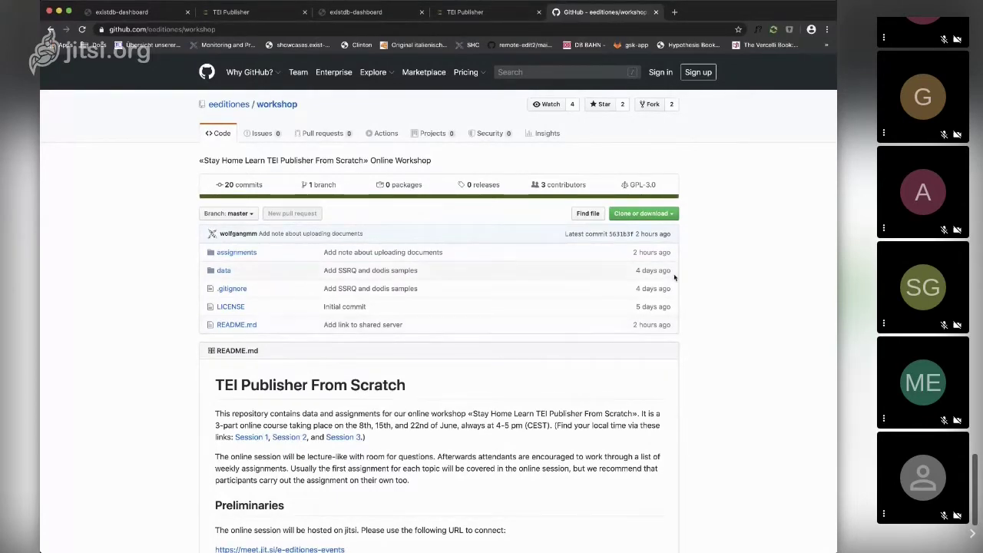
{"action": "left_click", "coordinate": [670, 214]}
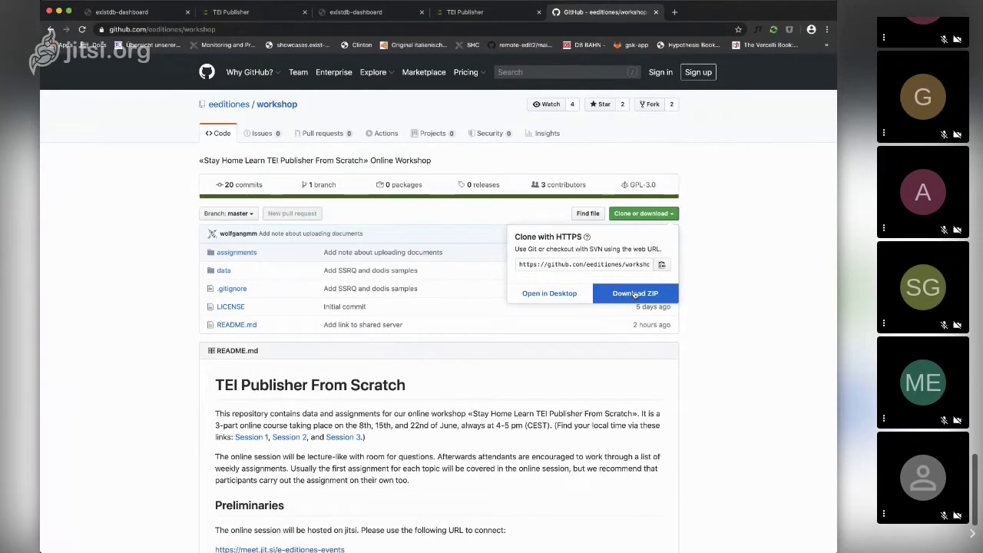
{"action": "left_click", "coordinate": [440, 387]}
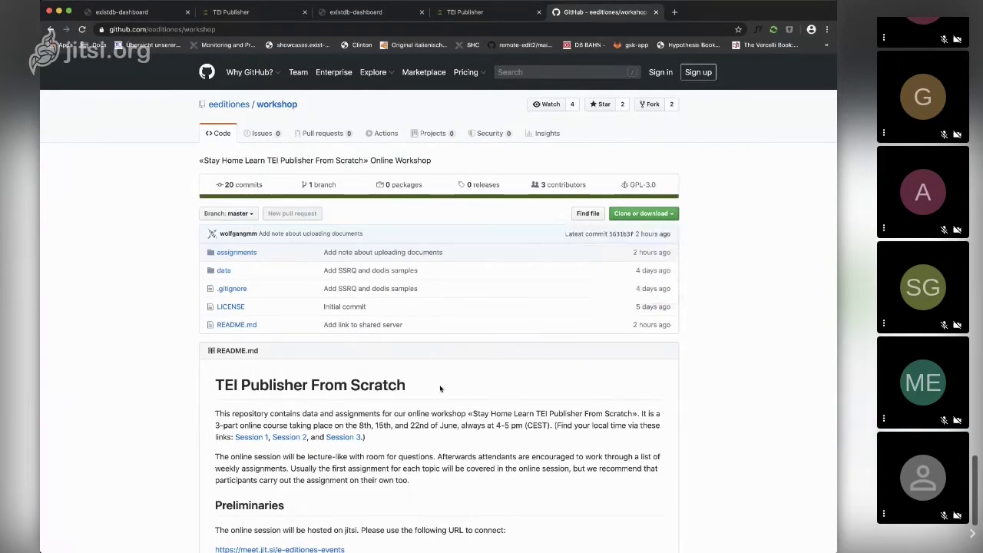
{"action": "left_click", "coordinate": [223, 271]}
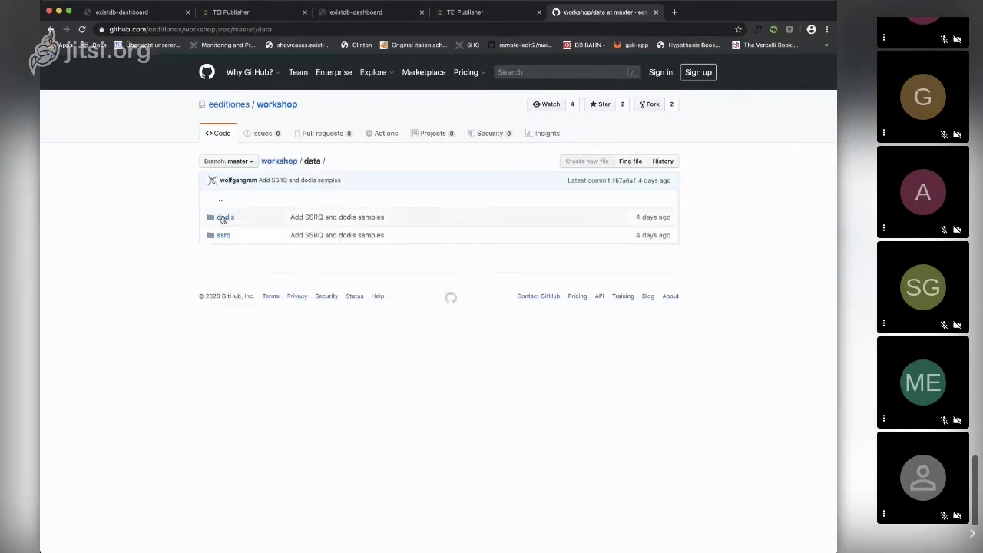
{"action": "left_click", "coordinate": [225, 218]}
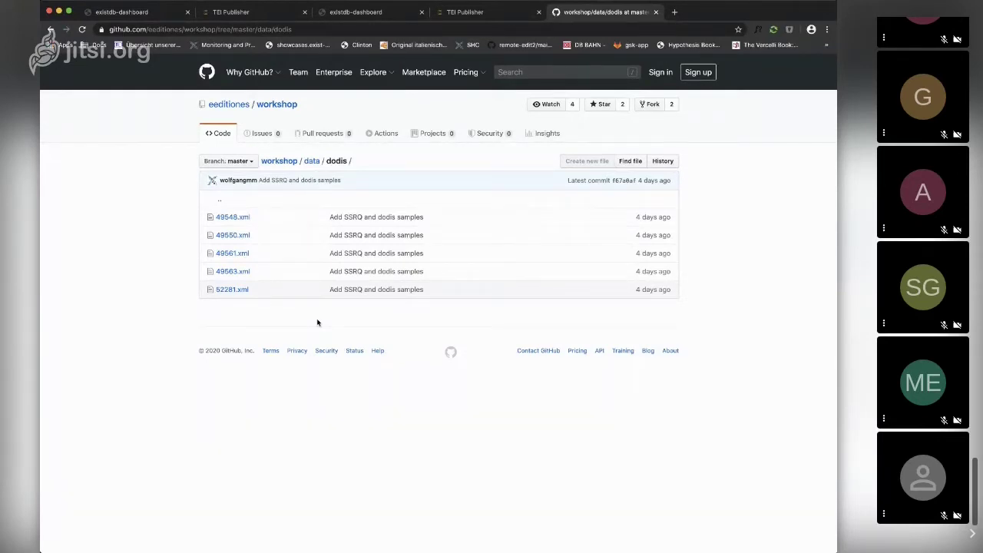
{"action": "scroll", "coordinate": [319, 322], "scroll_direction": "right", "scroll_amount": 1}
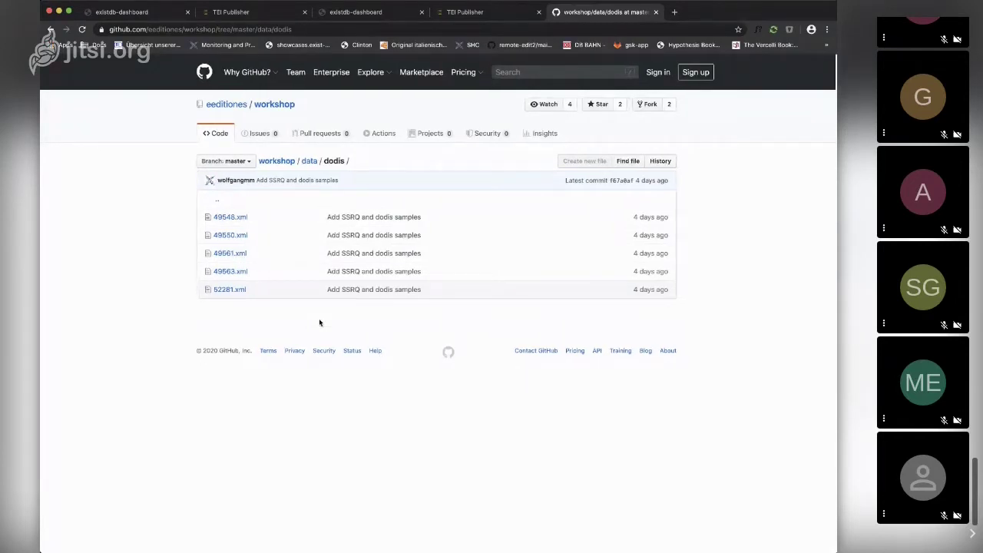
{"action": "scroll", "coordinate": [319, 323], "scroll_direction": "left", "scroll_amount": 1}
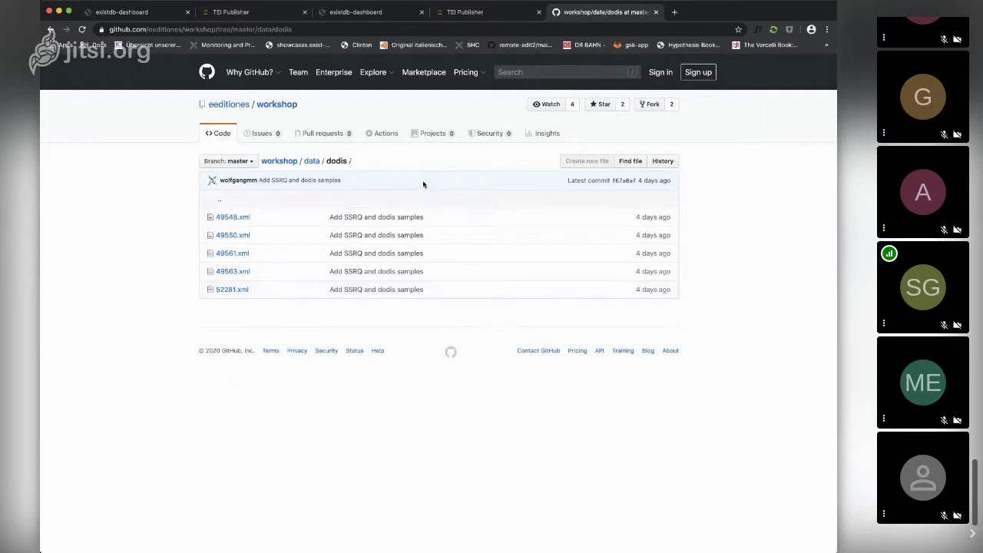
Log in to TEI Publisher as tei-demo with the demo account's password
{"action": "left_click", "coordinate": [477, 13]}
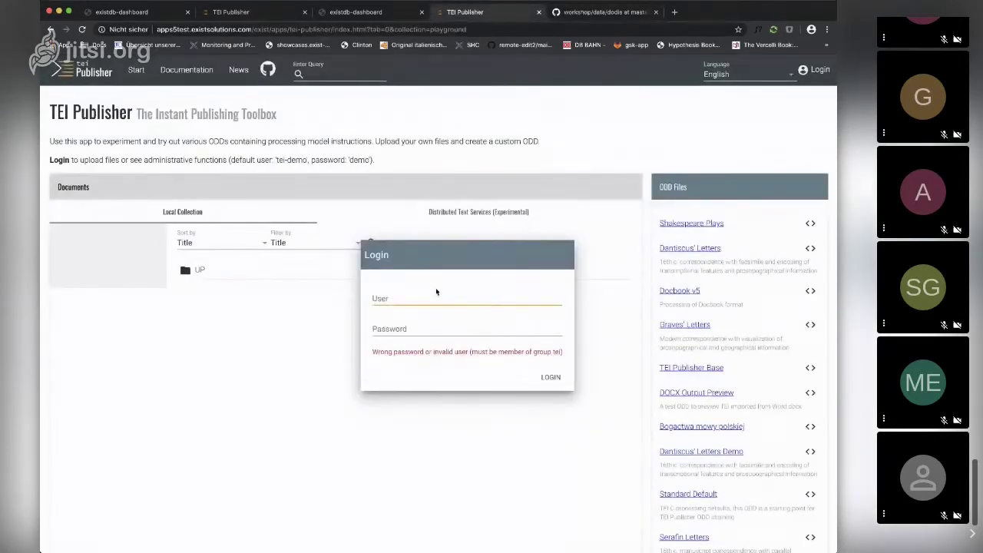
{"action": "type", "text": "tei-demo"}
{"action": "key", "text": "Tab"}
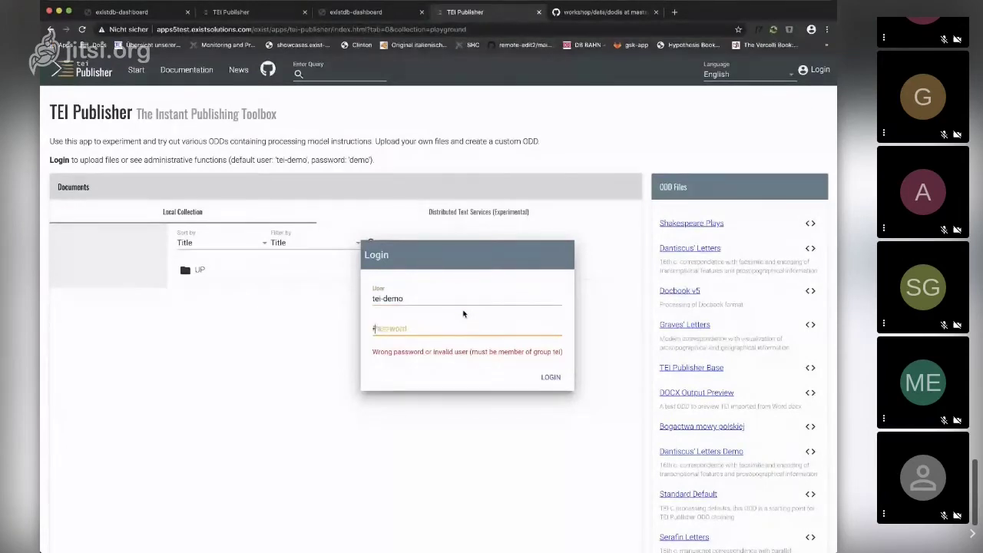
{"action": "type", "text": "demo"}
{"action": "left_click", "coordinate": [551, 384]}
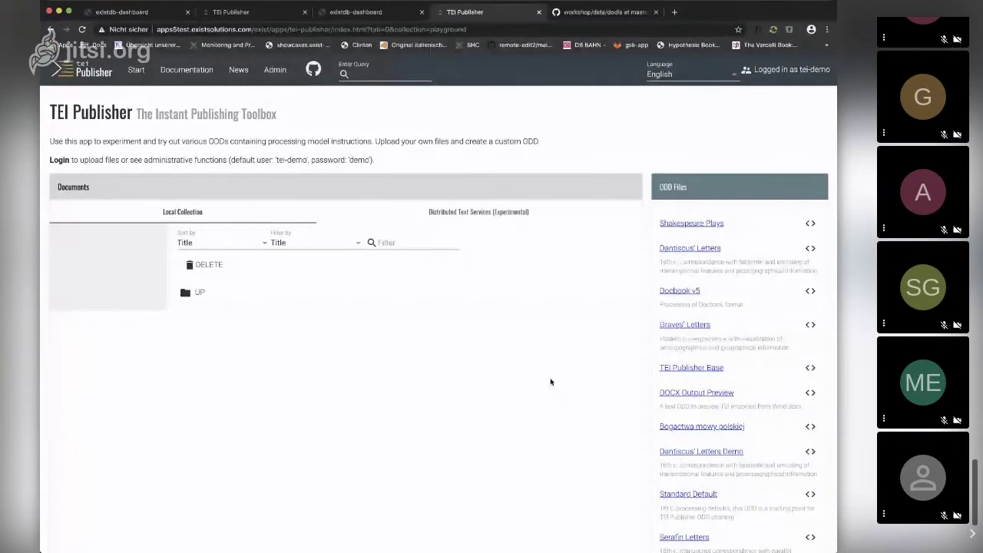
Upload the dodis XML samples, including 49548.xml and 49550.xml, and reset the page zoom
{"action": "scroll", "coordinate": [641, 419], "scroll_direction": "down", "scroll_amount": 5}
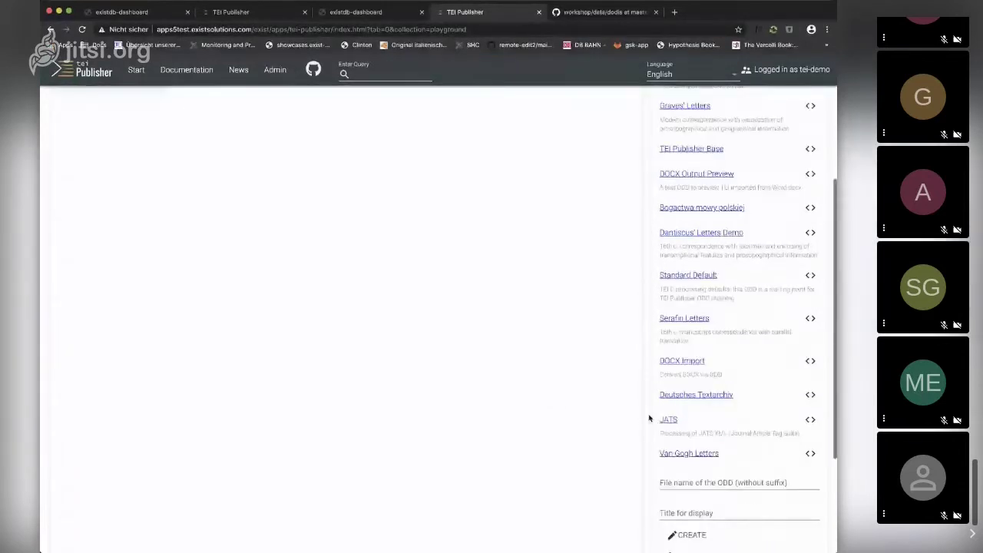
{"action": "scroll", "coordinate": [649, 419], "scroll_direction": "down", "scroll_amount": 2}
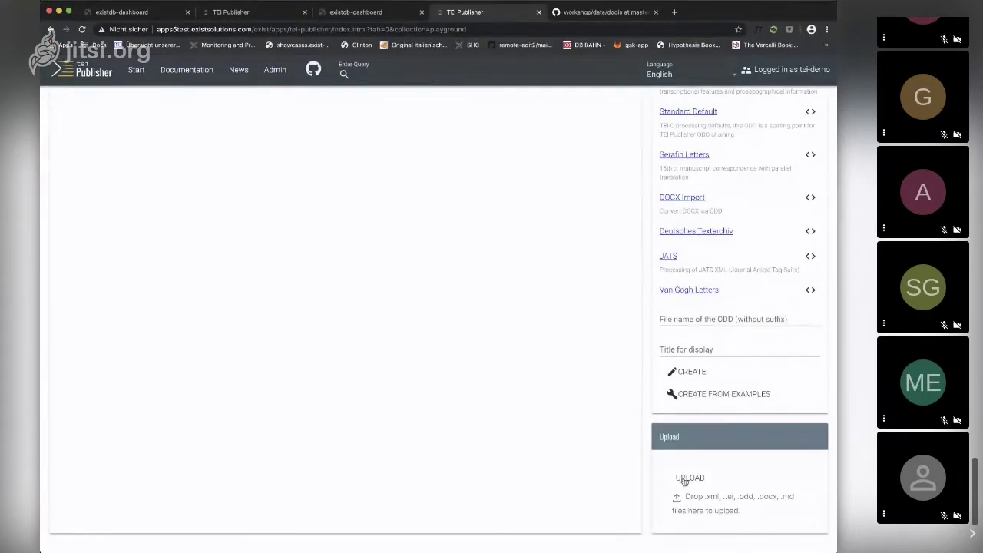
{"action": "scroll", "coordinate": [684, 480], "scroll_direction": "up", "scroll_amount": 5}
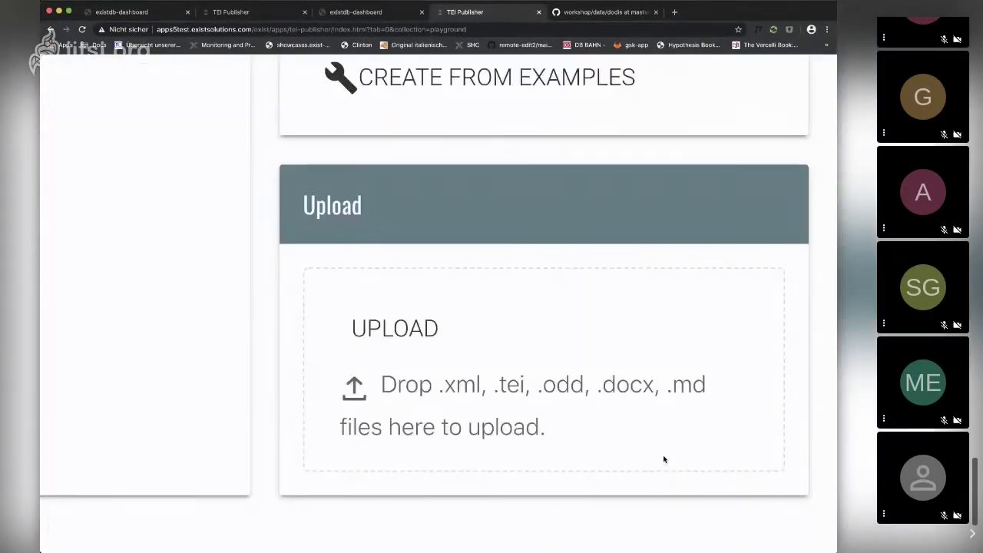
{"action": "left_click", "coordinate": [393, 328]}
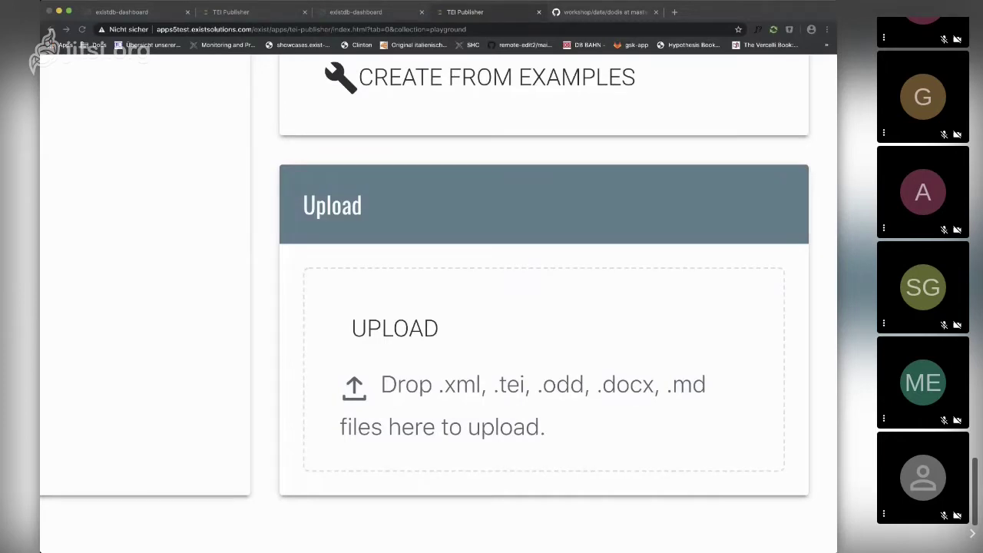
{"action": "left_click_drag", "start_coordinate": [837, 392], "coordinate": [609, 391]}
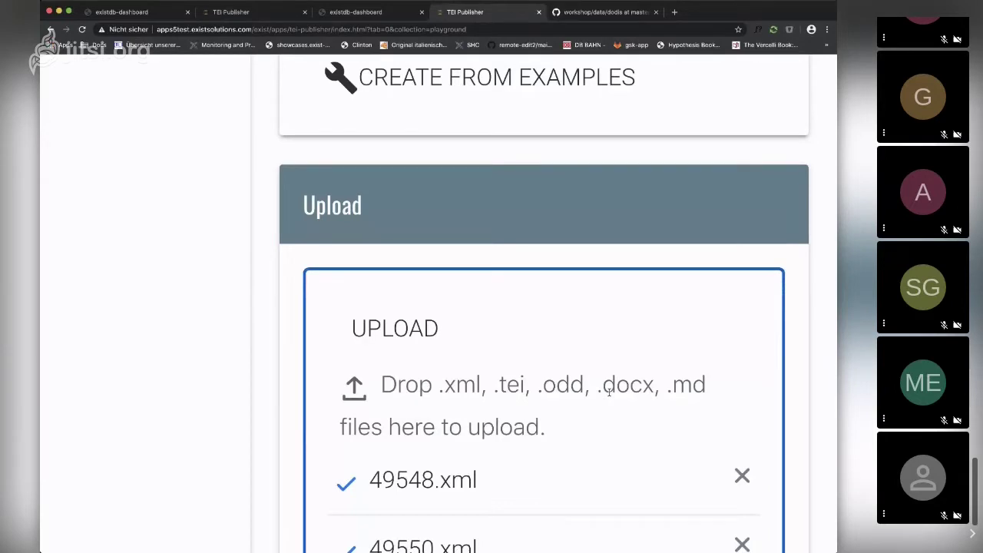
{"action": "key", "text": "super+0"}
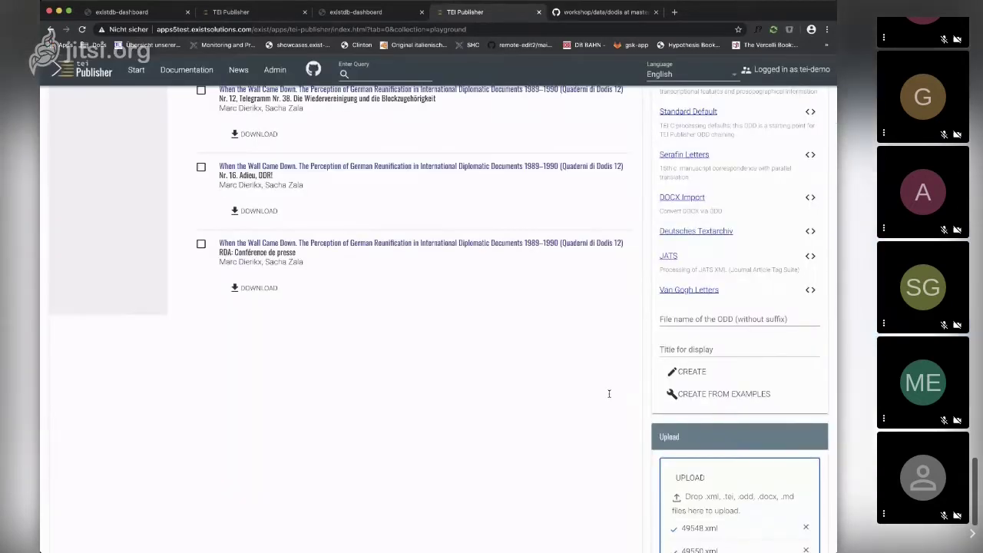
{"action": "scroll", "coordinate": [609, 393], "scroll_direction": "up", "scroll_amount": 5}
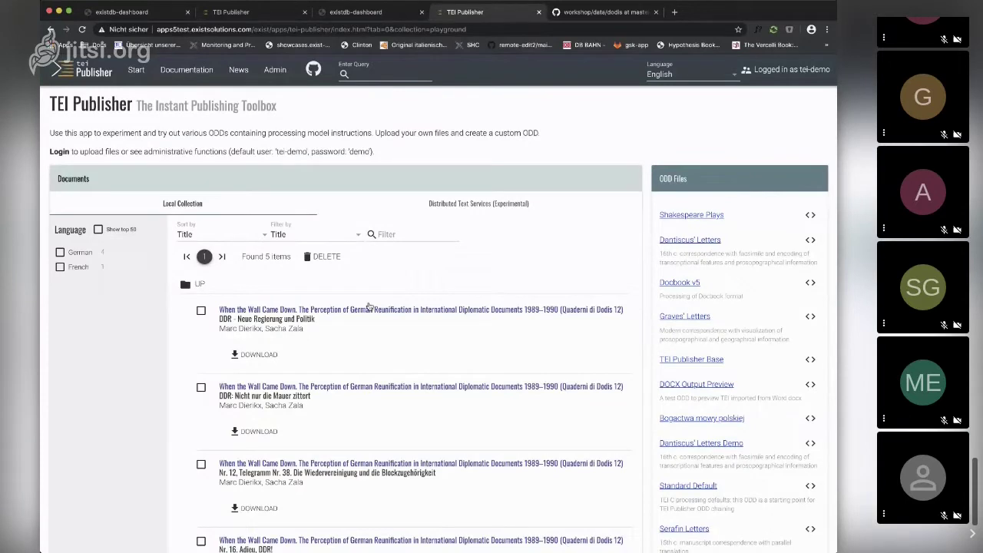
{"action": "scroll", "coordinate": [373, 322], "scroll_direction": "up", "scroll_amount": 1}
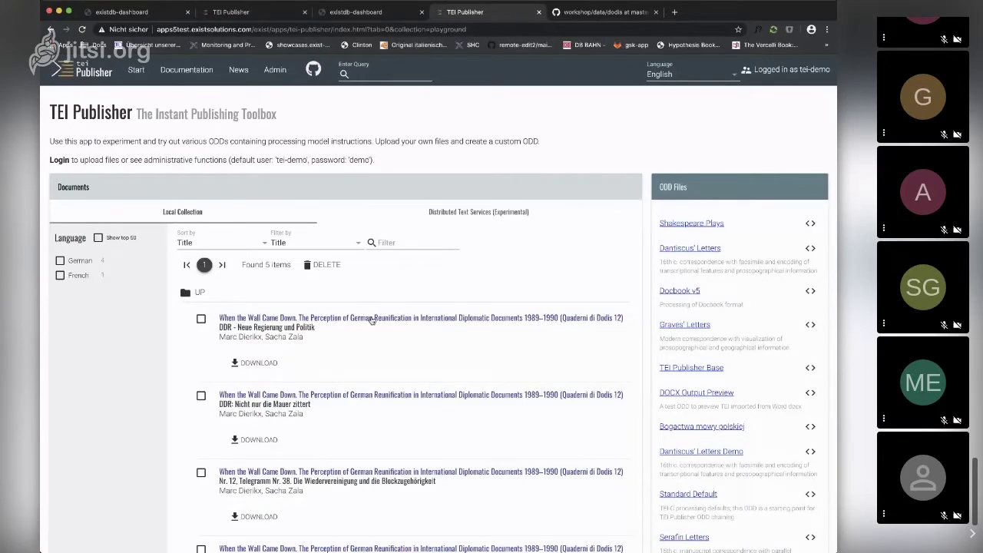
Open document 49550.xml, 'DDR - Neue Regierung und Politik', in the reading view
{"action": "left_click", "coordinate": [371, 319]}
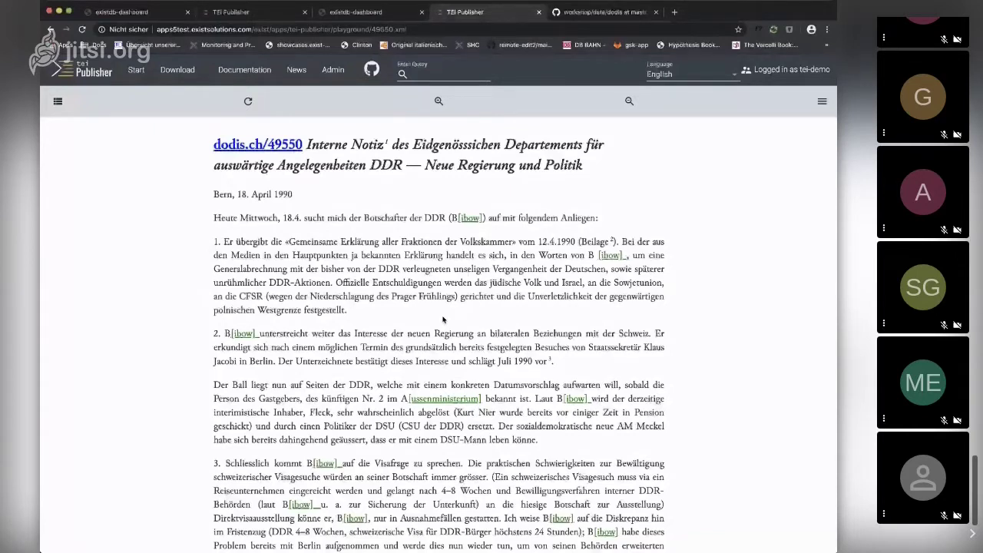
{"action": "key", "text": "super+Tab"}
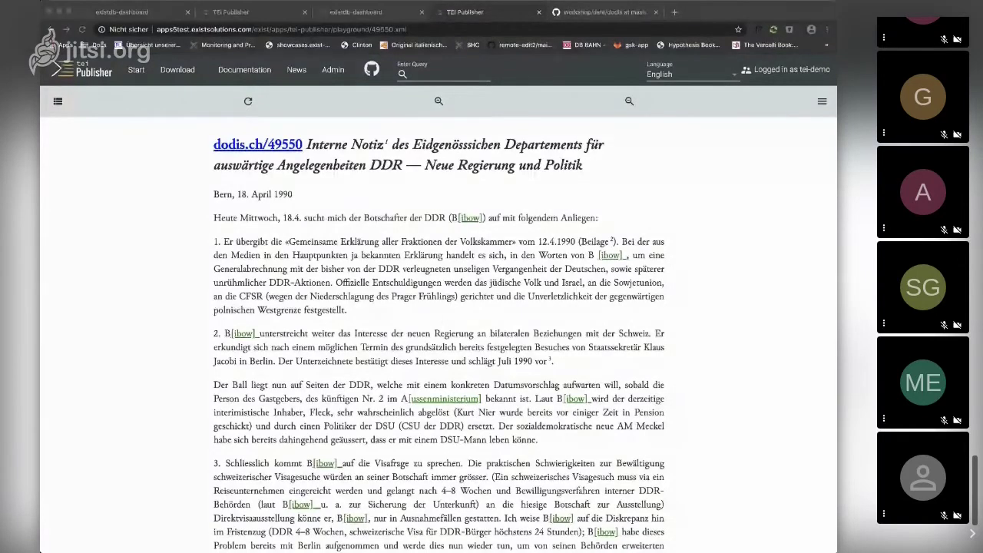
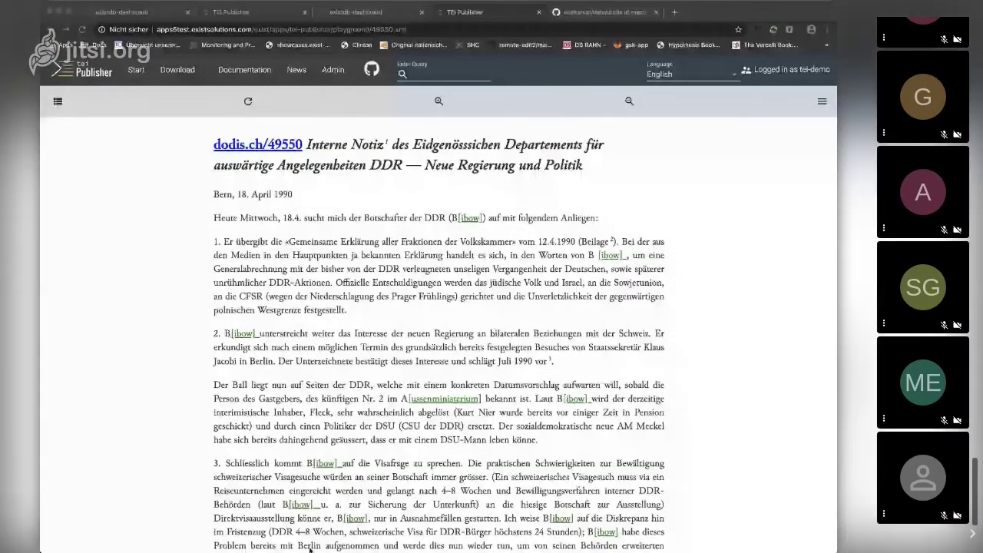
From the start page, open Playground letter dodis.ch/49548, 'DDR: Nicht nur die Mauer zittert'
{"action": "left_click", "coordinate": [140, 75]}
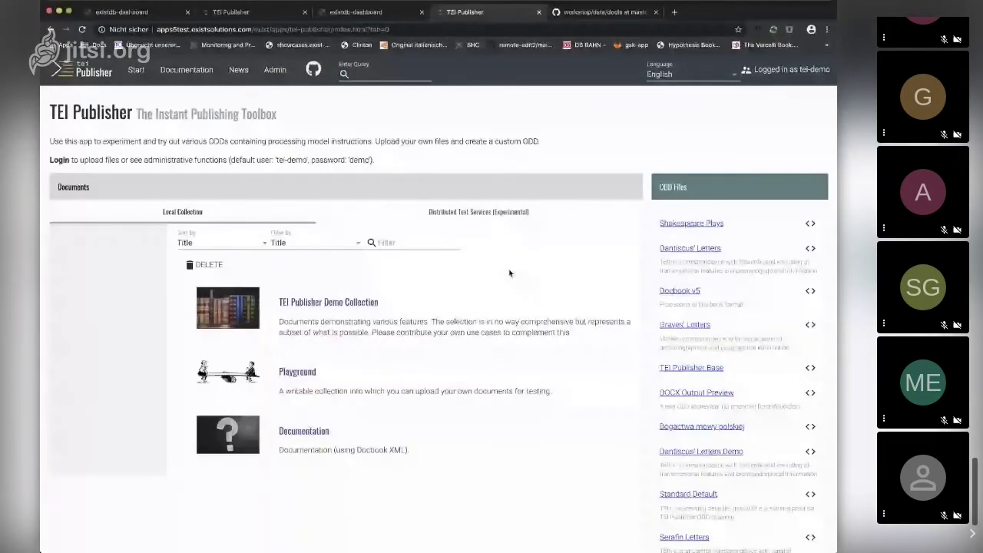
{"action": "scroll", "coordinate": [509, 273], "scroll_direction": "down", "scroll_amount": 2}
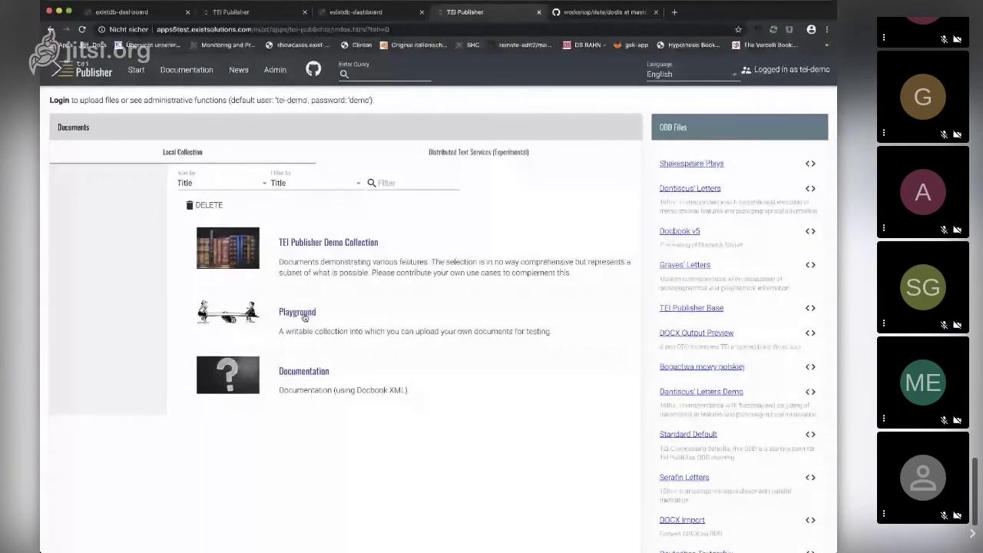
{"action": "left_click", "coordinate": [297, 311]}
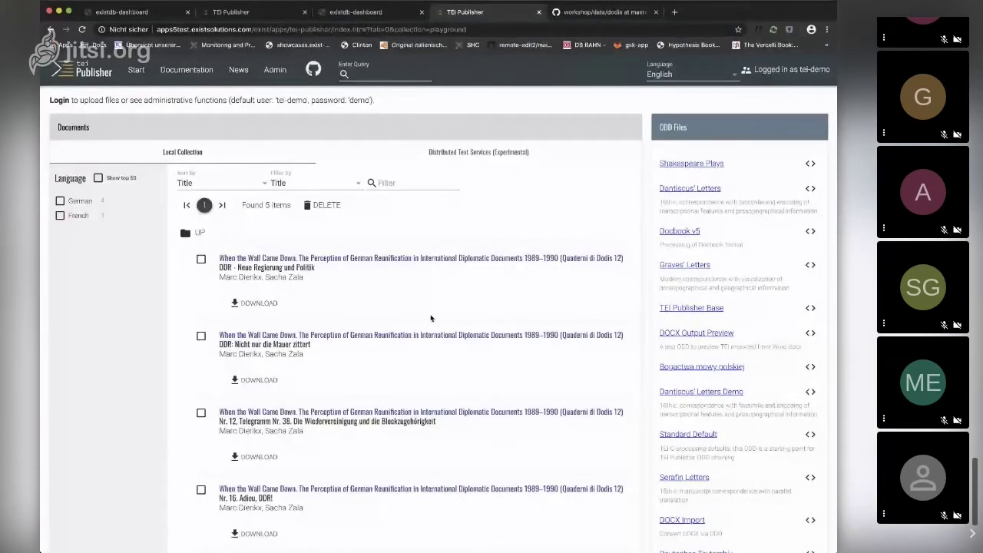
{"action": "left_click", "coordinate": [345, 336]}
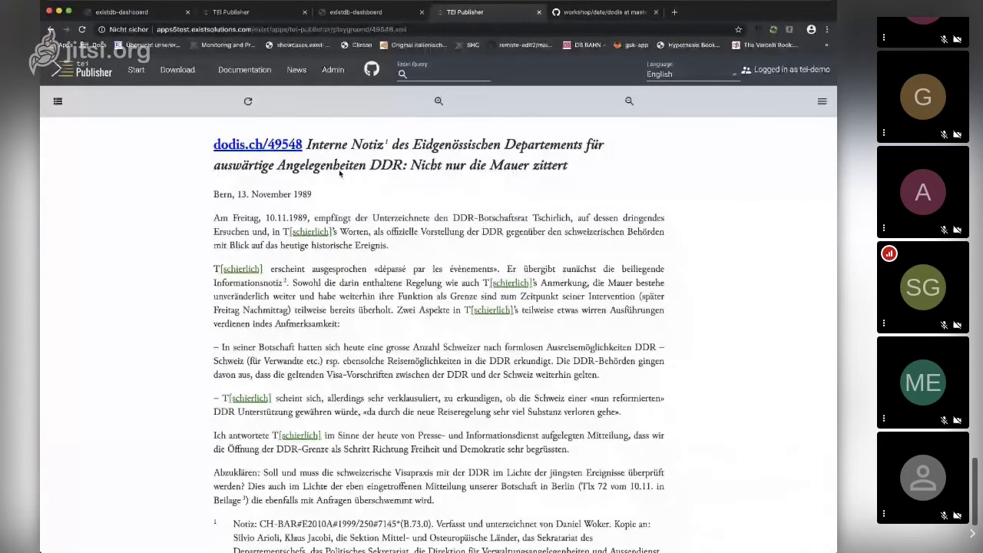
{"action": "left_click_drag", "start_coordinate": [379, 269], "coordinate": [497, 270]}
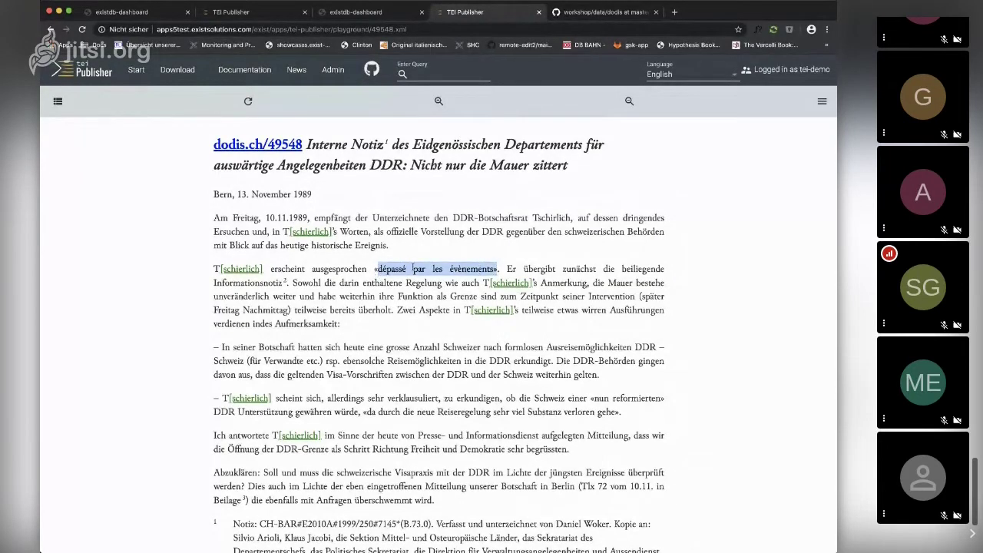
{"action": "left_click", "coordinate": [412, 340]}
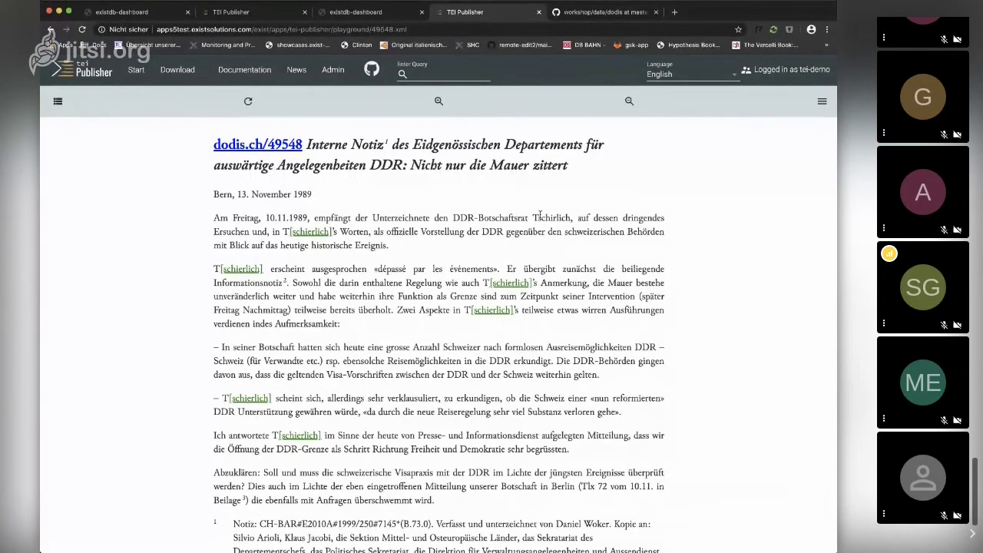
{"action": "double_click", "coordinate": [540, 216]}
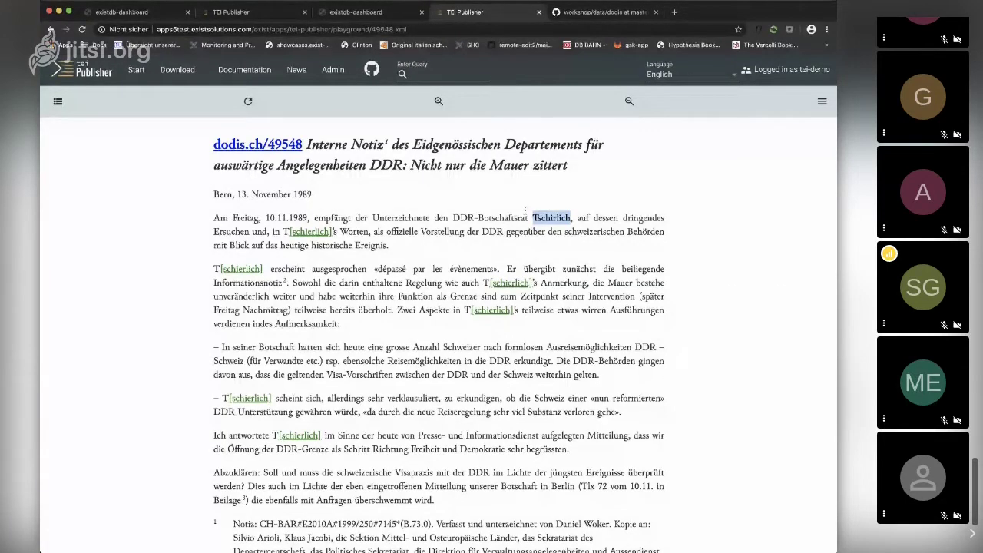
{"action": "left_click", "coordinate": [548, 217]}
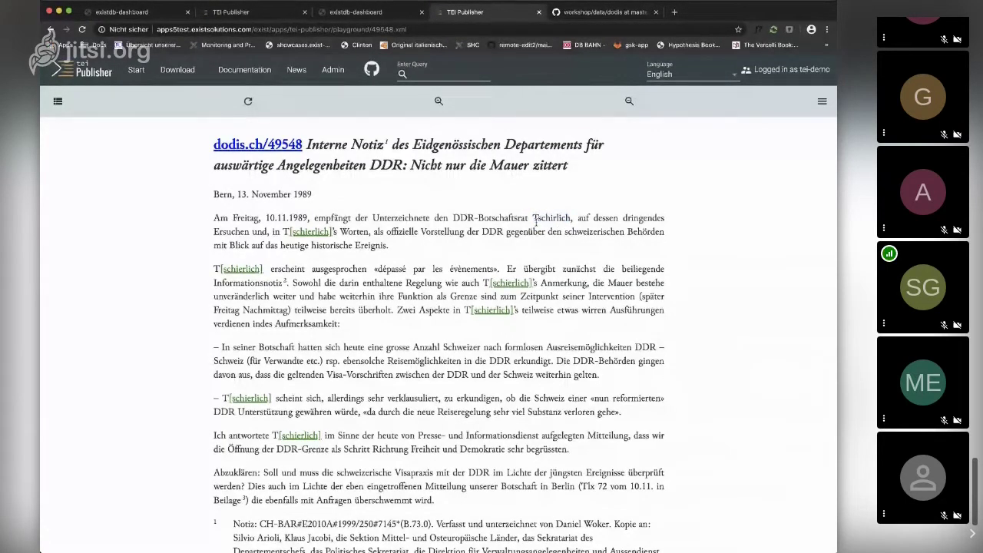
{"action": "double_click", "coordinate": [548, 217]}
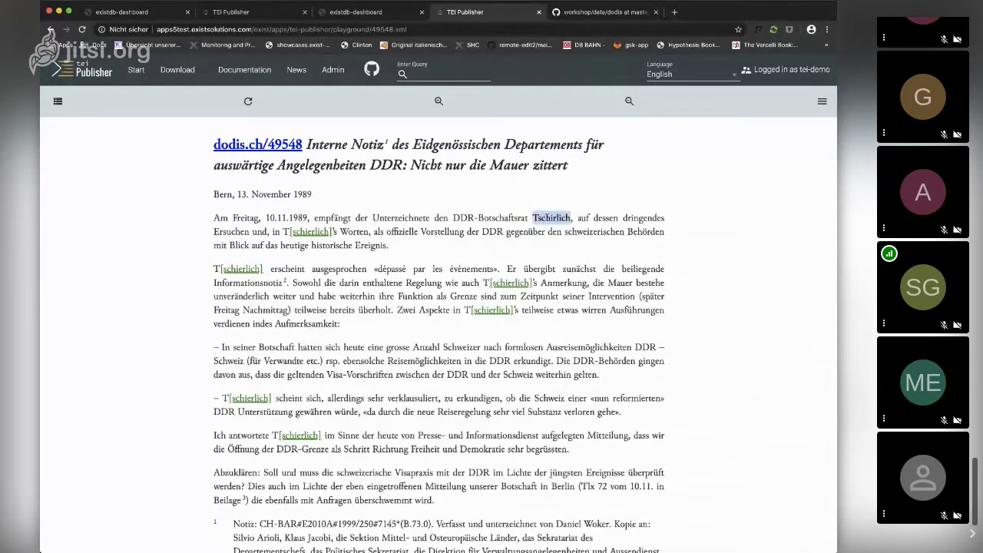
{"action": "left_click", "coordinate": [537, 257]}
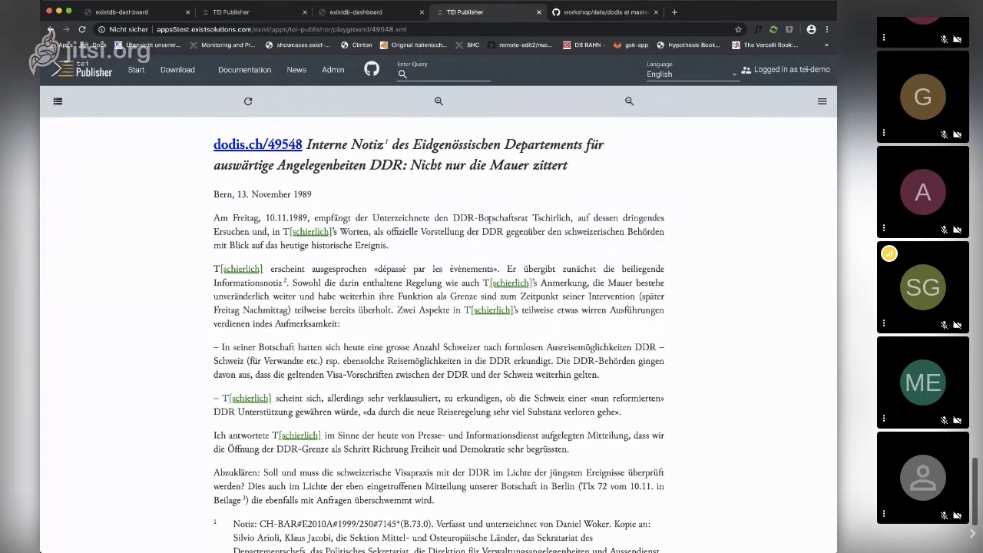
Return to the Playground collection and scroll through its five Dodis documents and ODD files
{"action": "left_click", "coordinate": [137, 71]}
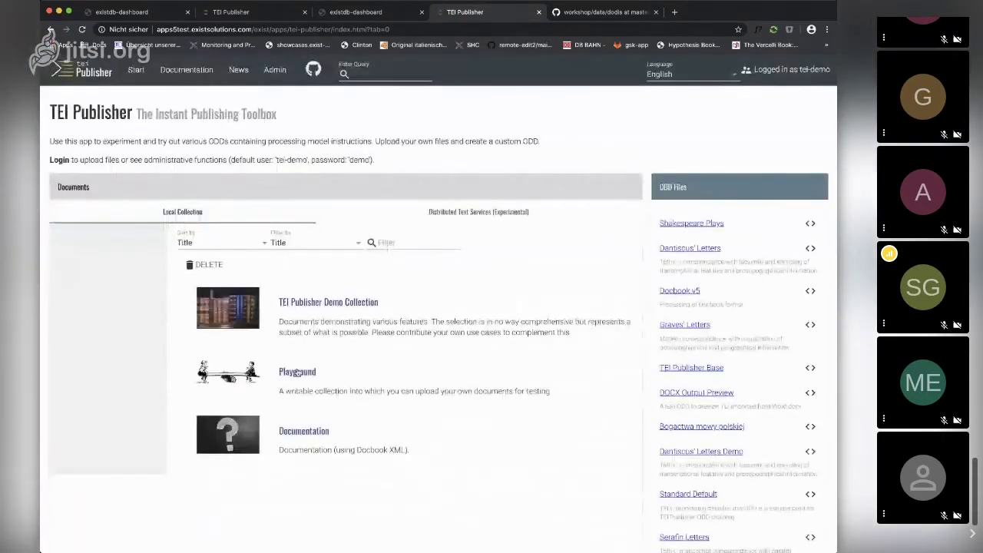
{"action": "left_click", "coordinate": [296, 372]}
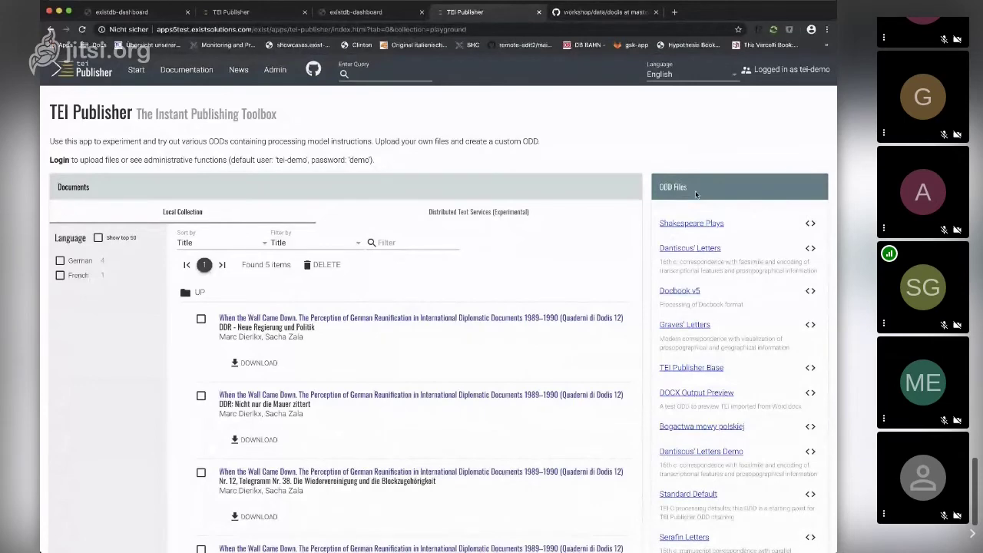
{"action": "scroll", "coordinate": [696, 193], "scroll_direction": "down", "scroll_amount": 2}
{"action": "scroll", "coordinate": [696, 195], "scroll_direction": "down", "scroll_amount": 1}
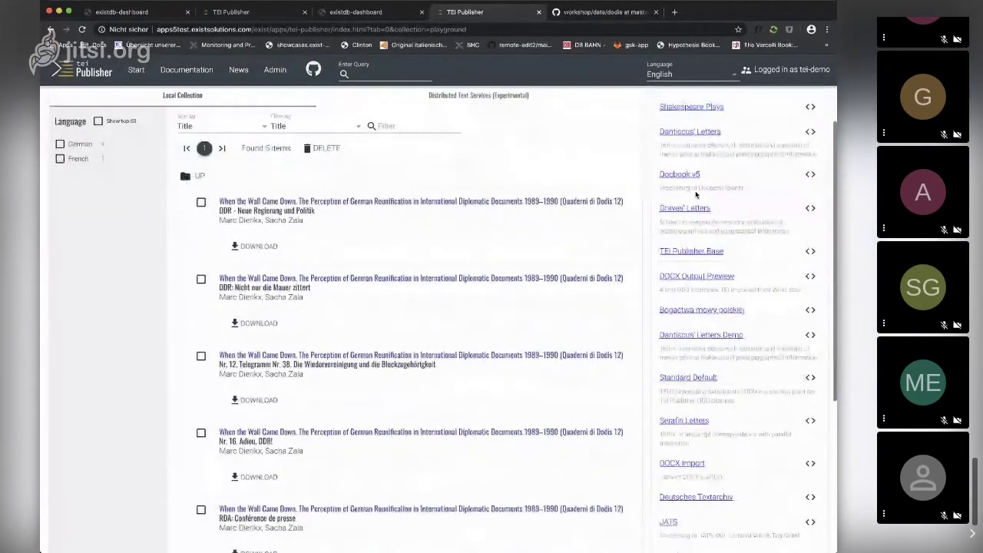
{"action": "scroll", "coordinate": [696, 194], "scroll_direction": "up", "scroll_amount": 2}
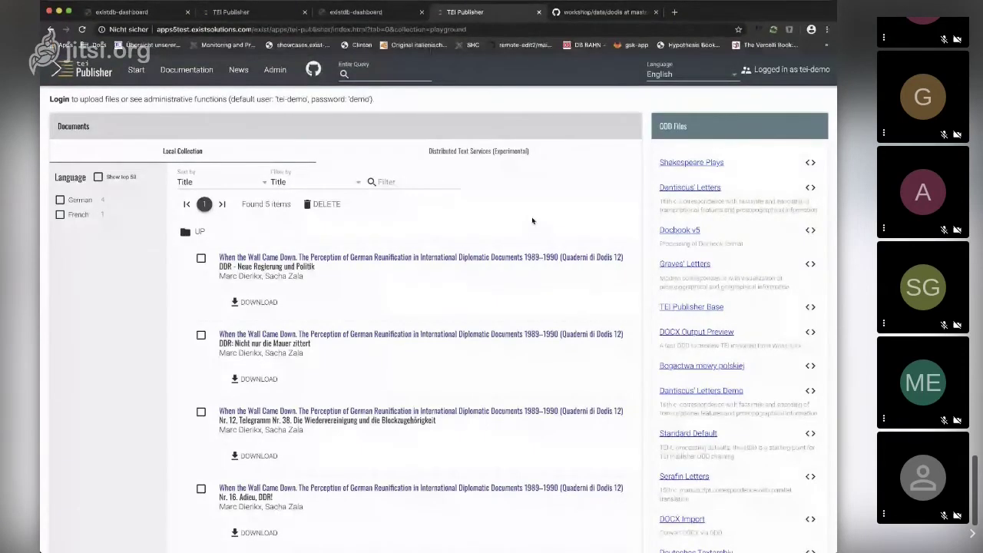
Open letter dodis.ch/49550 'Neue Regierung und Politik' and list its available ODDs in Settings
{"action": "left_click", "coordinate": [502, 259]}
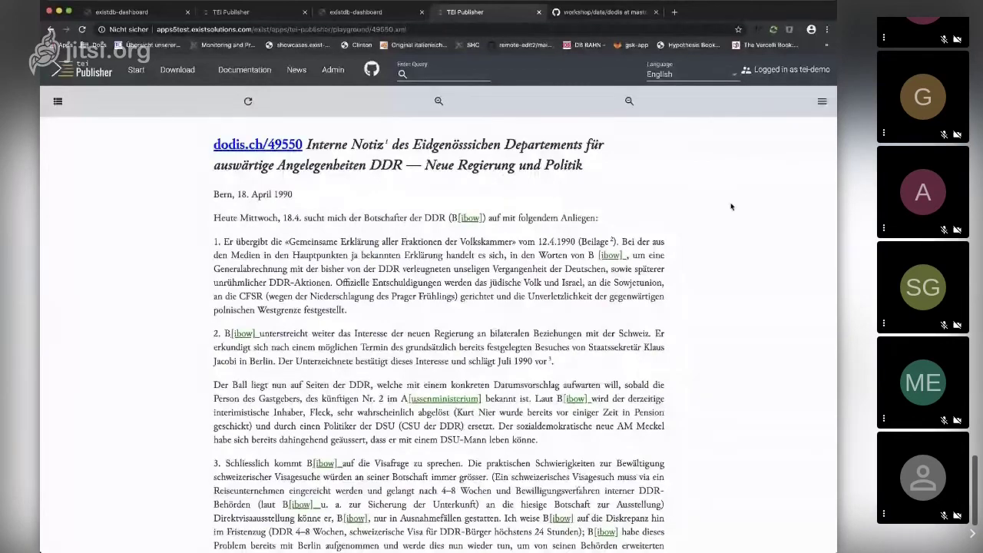
{"action": "left_click", "coordinate": [821, 101]}
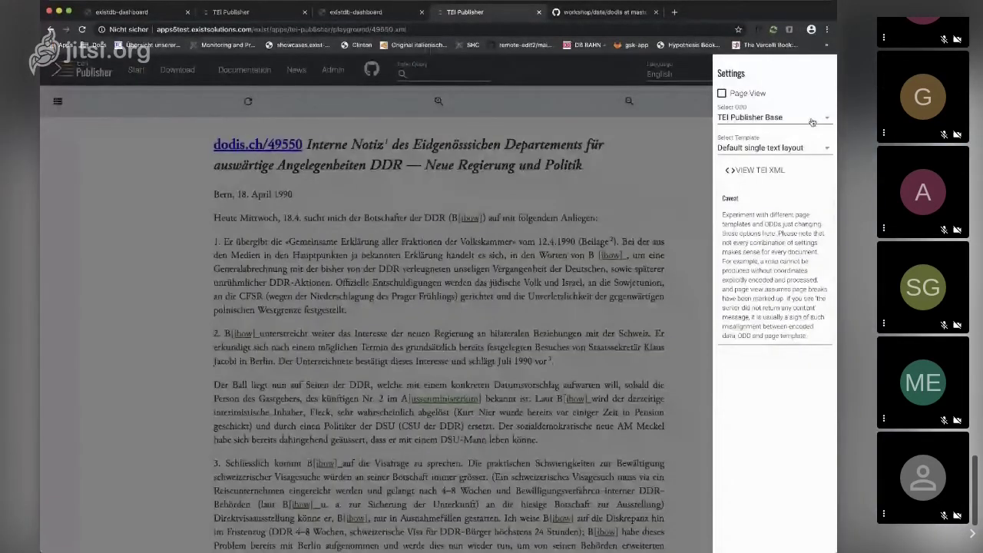
{"action": "left_click", "coordinate": [635, 182]}
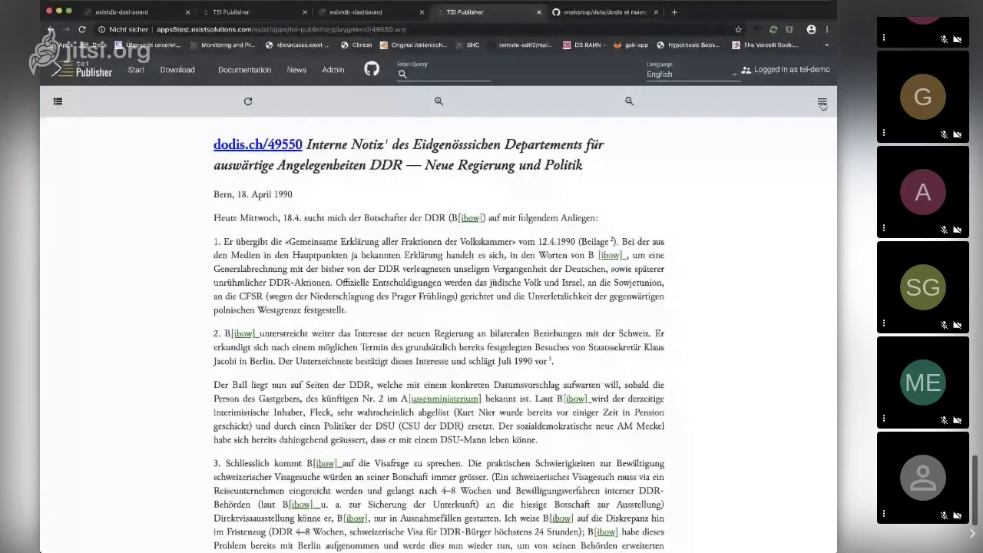
{"action": "left_click", "coordinate": [822, 103]}
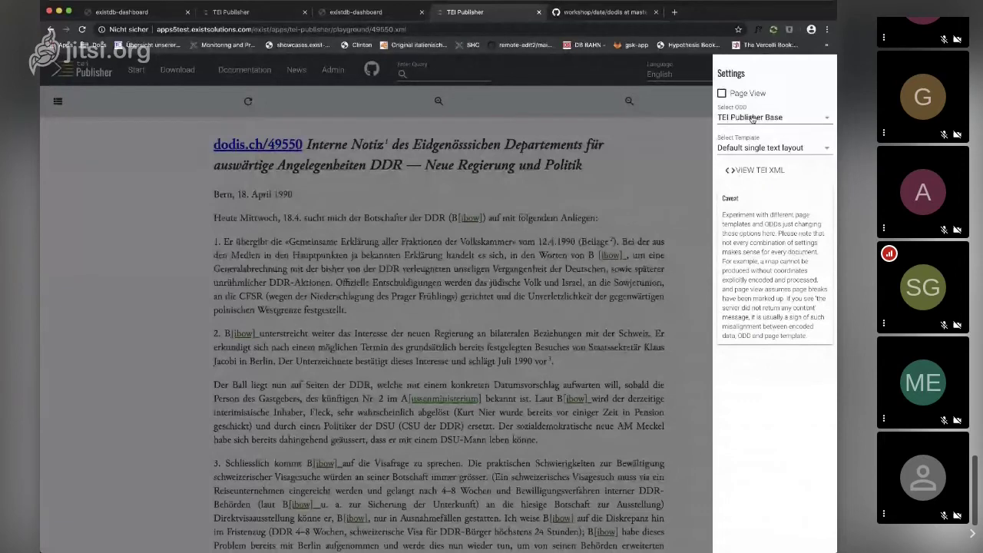
{"action": "left_click", "coordinate": [752, 119]}
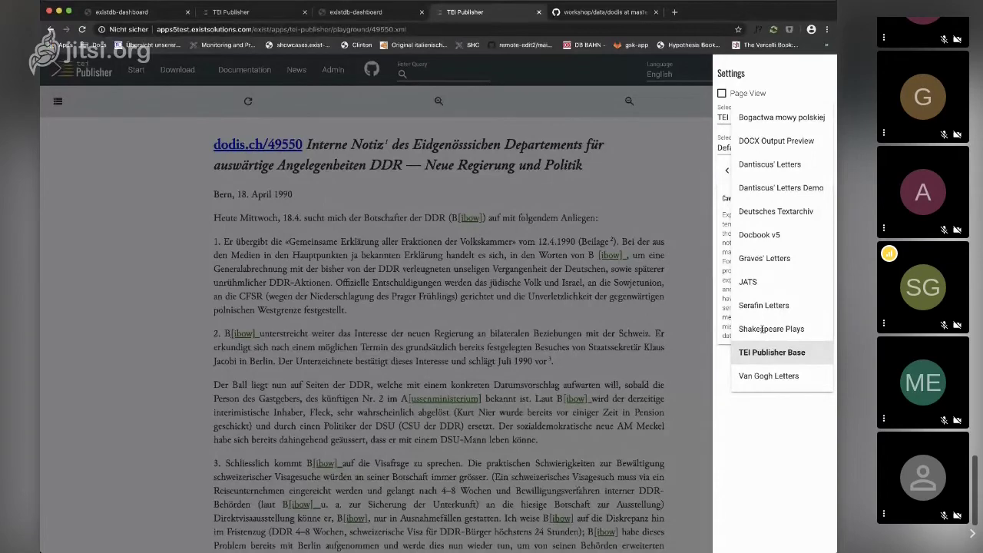
Try rendering with Shakespeare Plays, Deutsches Textarchiv and Docbook v5 ODDs, then revert to TEI Publisher Base
{"action": "left_click", "coordinate": [761, 329]}
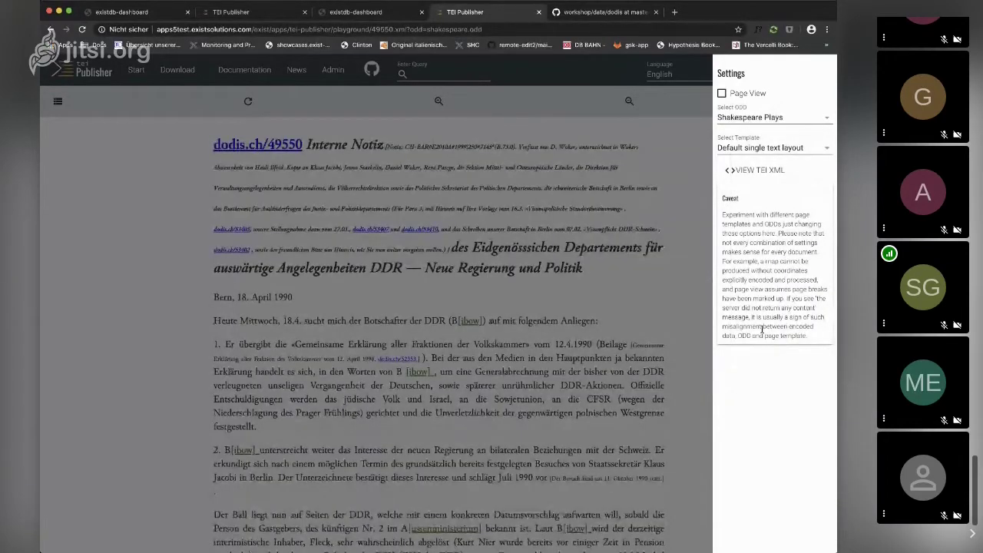
{"action": "left_click", "coordinate": [765, 118]}
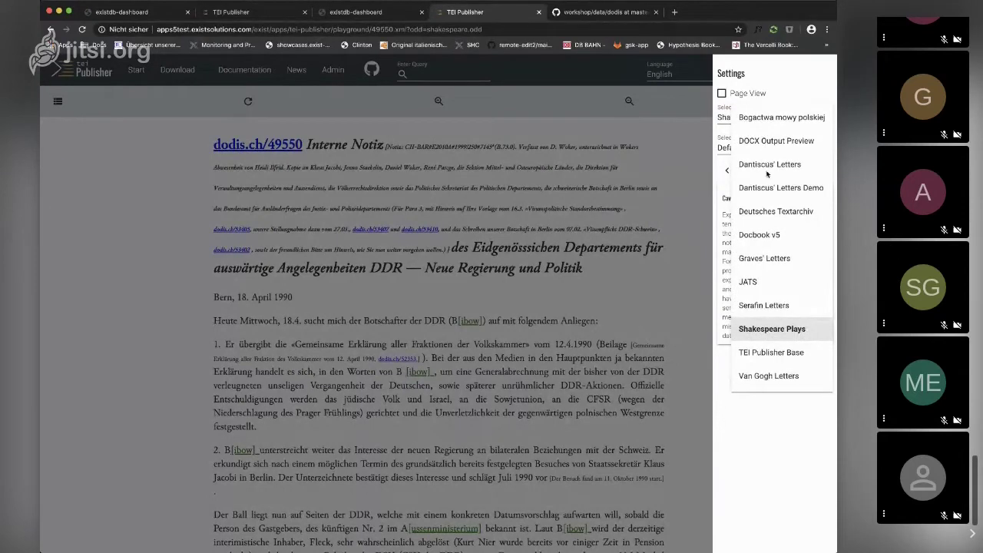
{"action": "left_click", "coordinate": [772, 211]}
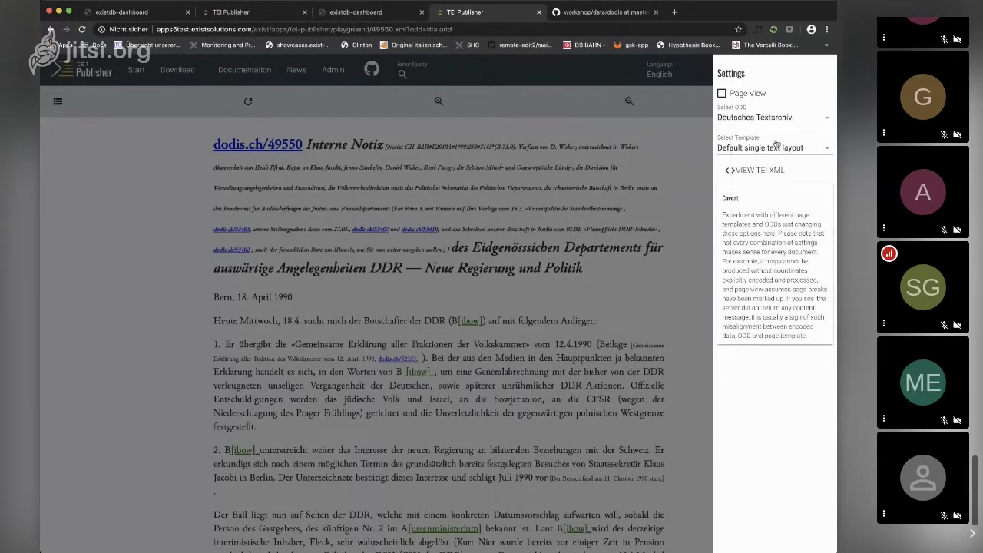
{"action": "left_click", "coordinate": [763, 120]}
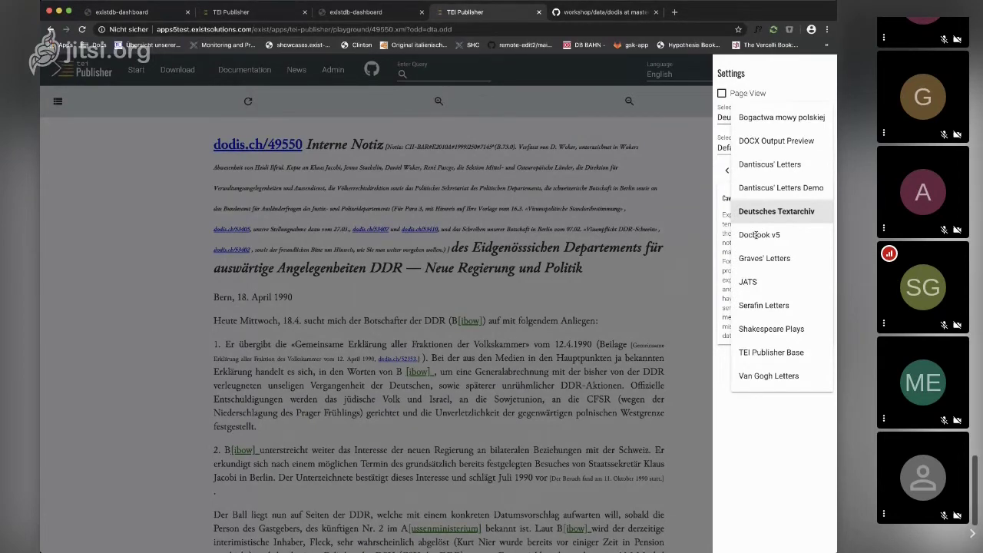
{"action": "left_click", "coordinate": [756, 235]}
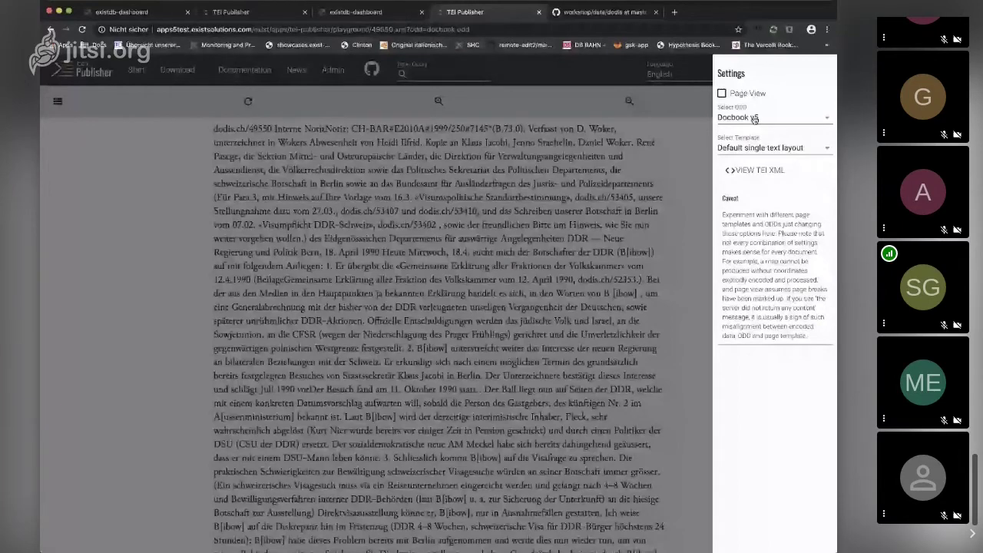
{"action": "left_click", "coordinate": [755, 119]}
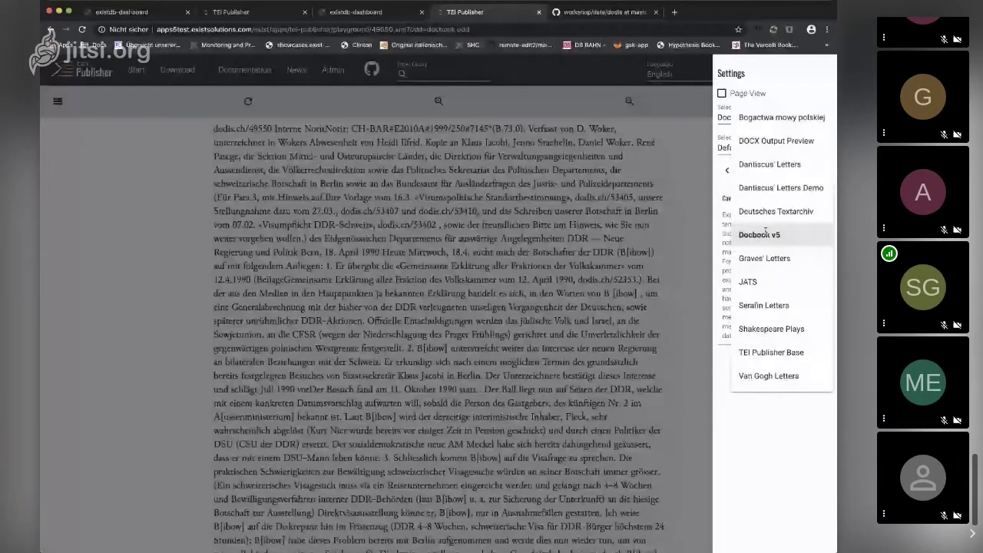
{"action": "left_click", "coordinate": [757, 352]}
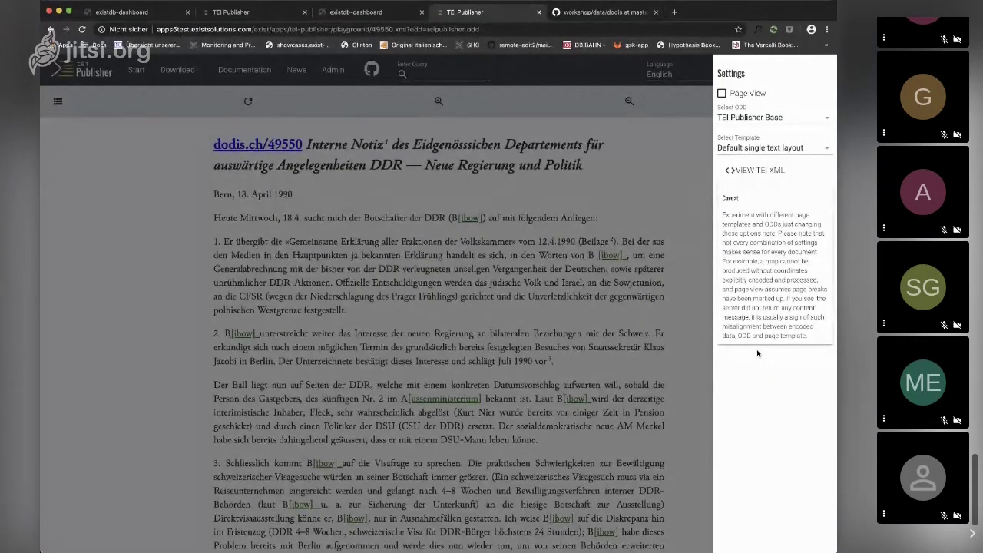
Close the display settings and go back to the start page's ODD list
{"action": "left_click", "coordinate": [558, 329]}
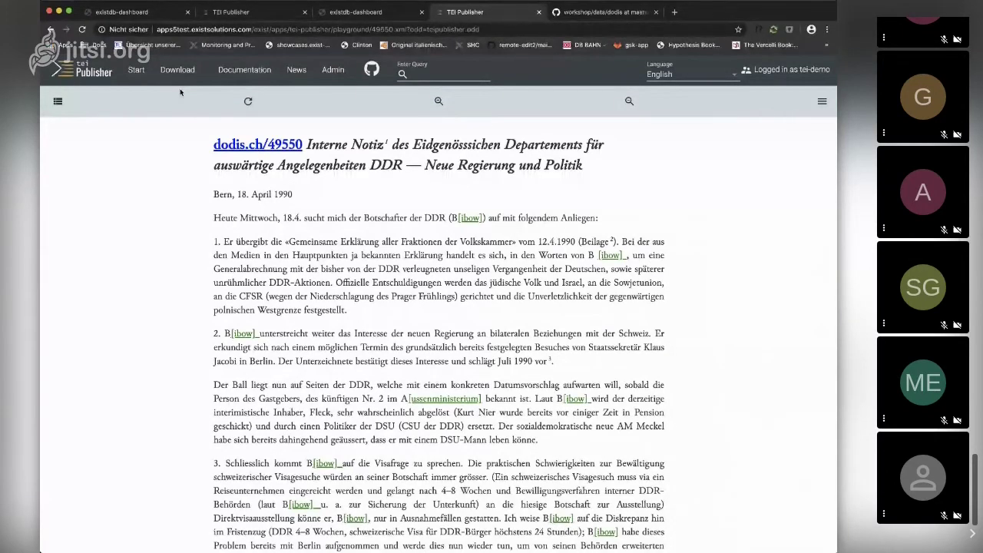
{"action": "left_click", "coordinate": [136, 71]}
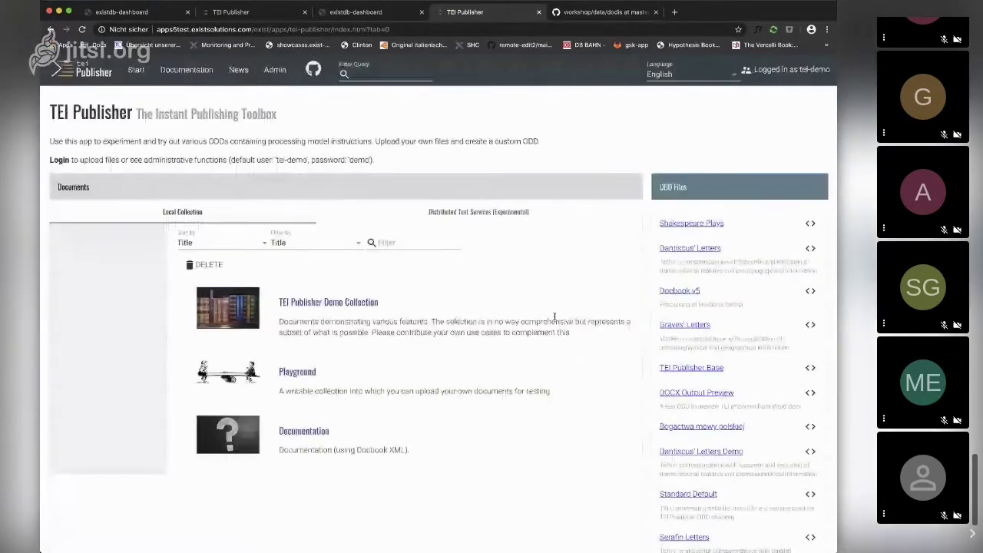
{"action": "scroll", "coordinate": [617, 429], "scroll_direction": "down", "scroll_amount": 5}
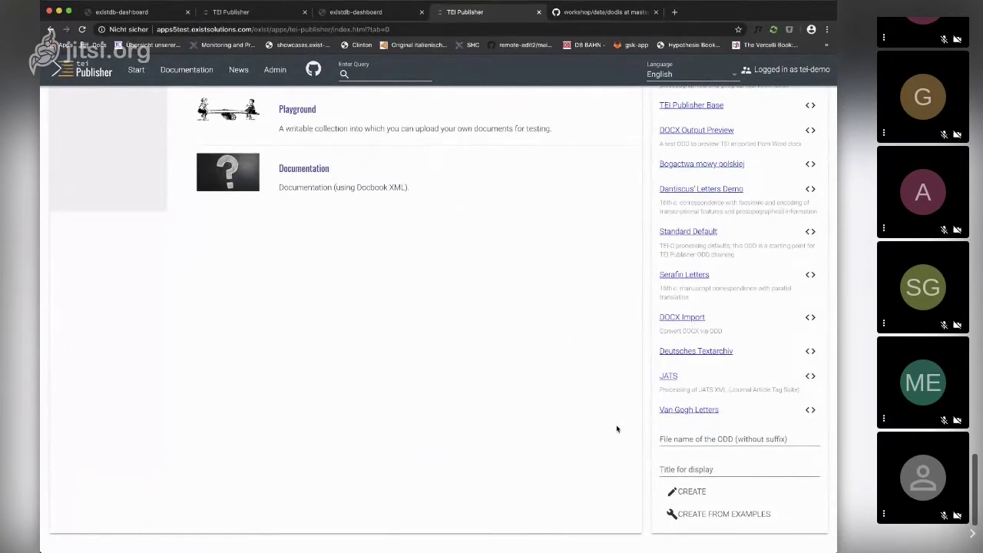
Enter file name 'wolfgang-dodis' and display title 'Wolfgang Dodis' for the new ODD
{"action": "left_click", "coordinate": [680, 437]}
{"action": "type", "text": "wolfgang"}
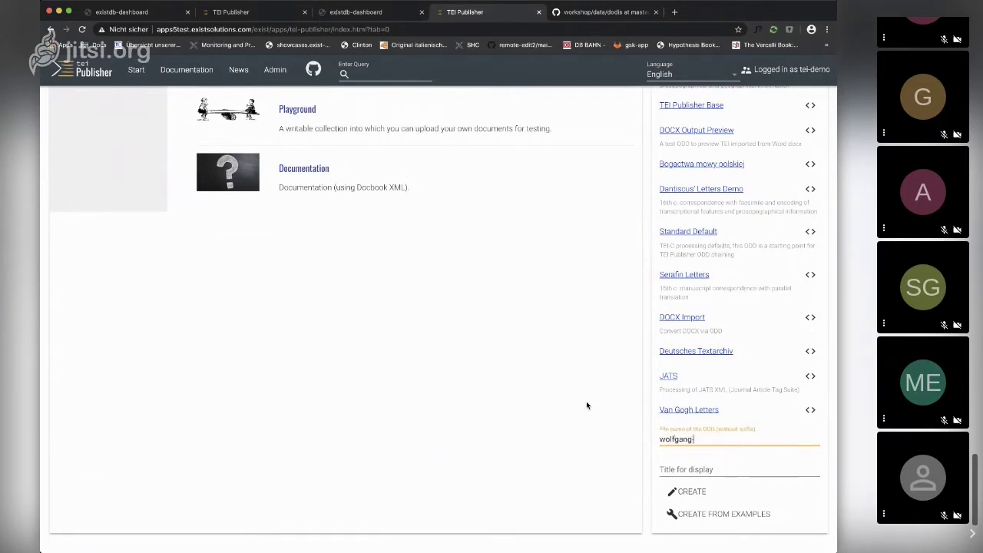
{"action": "type", "text": "-"}
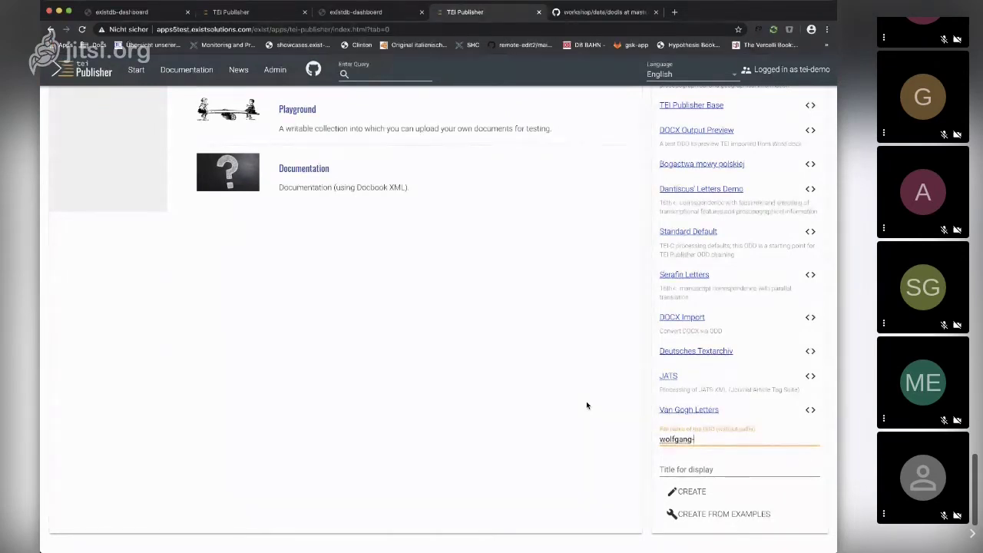
{"action": "type", "text": "dodis"}
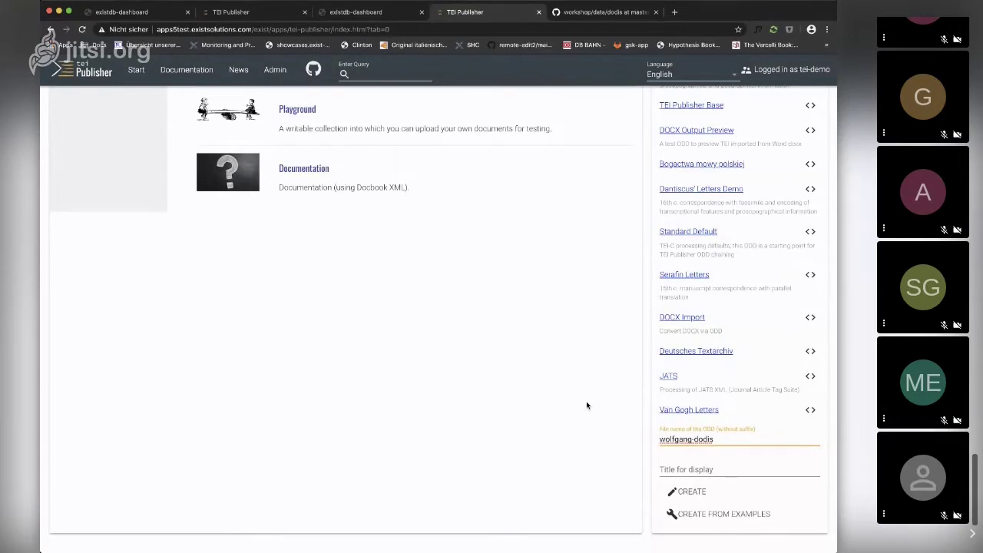
{"action": "scroll", "coordinate": [586, 406], "scroll_direction": "up", "scroll_amount": 1}
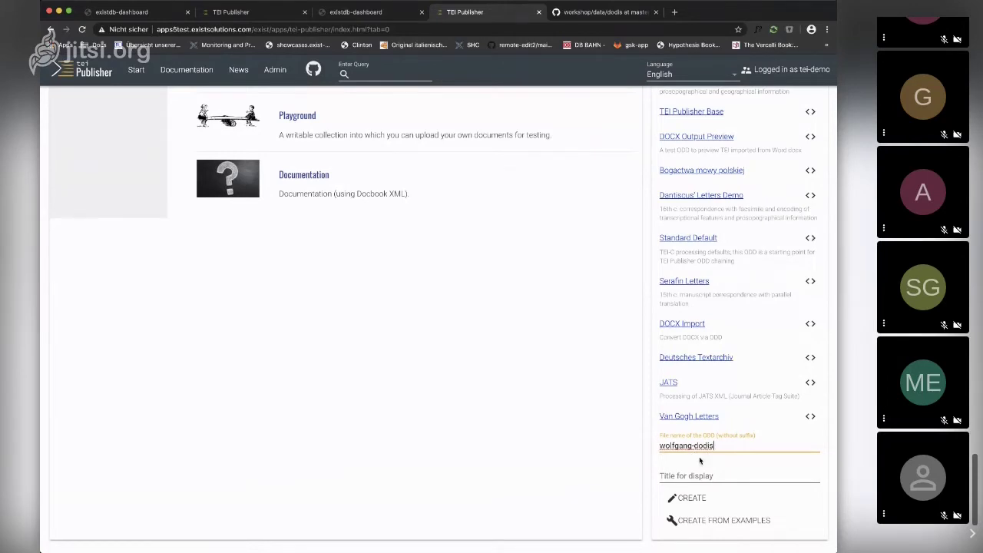
{"action": "left_click", "coordinate": [726, 480]}
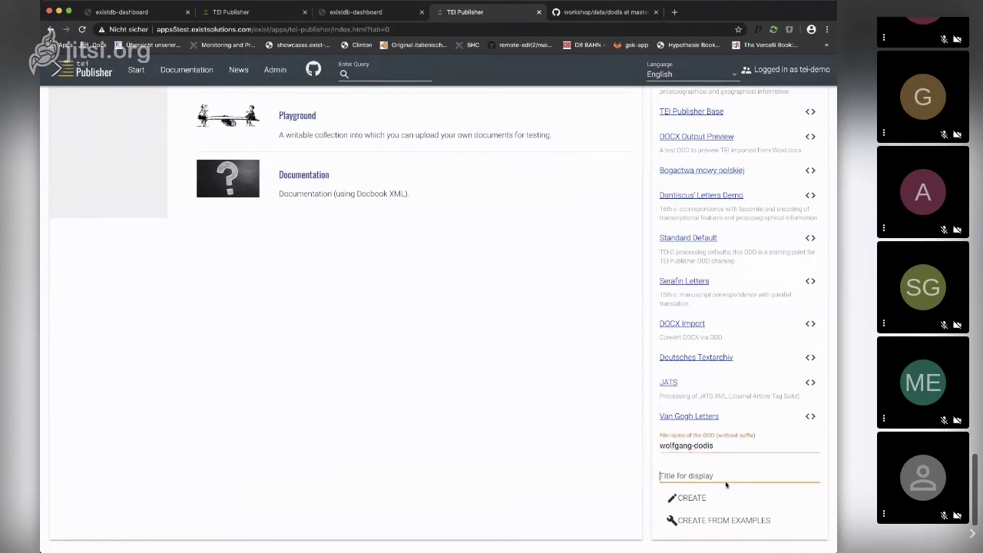
{"action": "type", "text": "Wolfgang Dodis"}
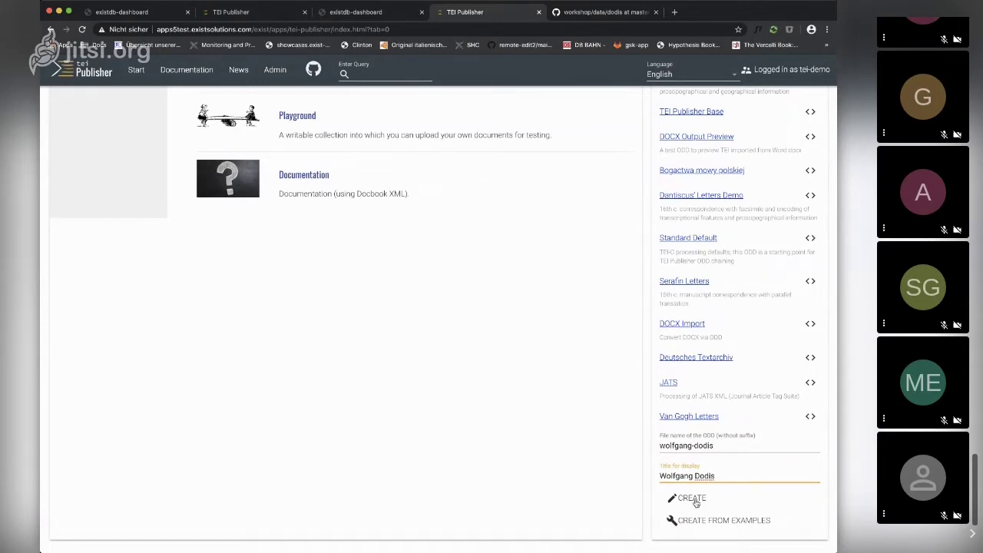
Create the Wolfgang Dodis ODD and scroll the start page to see it listed
{"action": "left_click", "coordinate": [696, 503]}
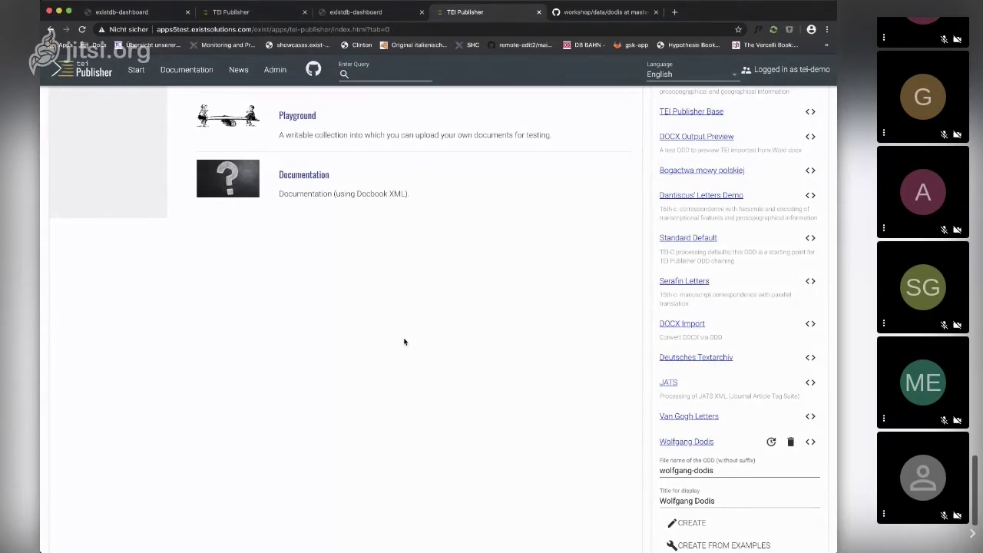
{"action": "scroll", "coordinate": [409, 251], "scroll_direction": "down", "scroll_amount": 1}
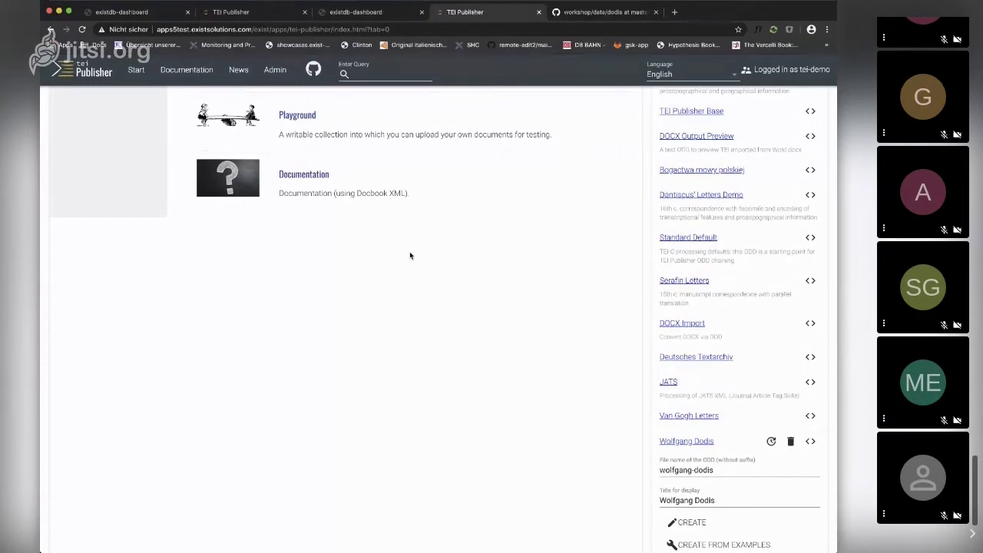
{"action": "scroll", "coordinate": [410, 255], "scroll_direction": "up", "scroll_amount": 1}
{"action": "scroll", "coordinate": [322, 252], "scroll_direction": "up", "scroll_amount": 2}
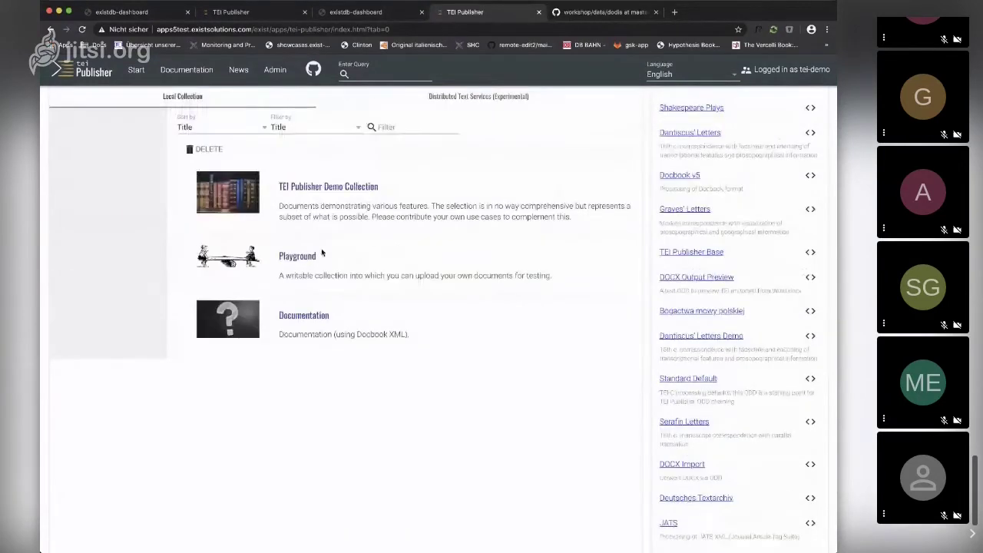
Open Playground letter 49548 'Nicht nur die Mauer zittert' and show its display settings
{"action": "left_click", "coordinate": [322, 253]}
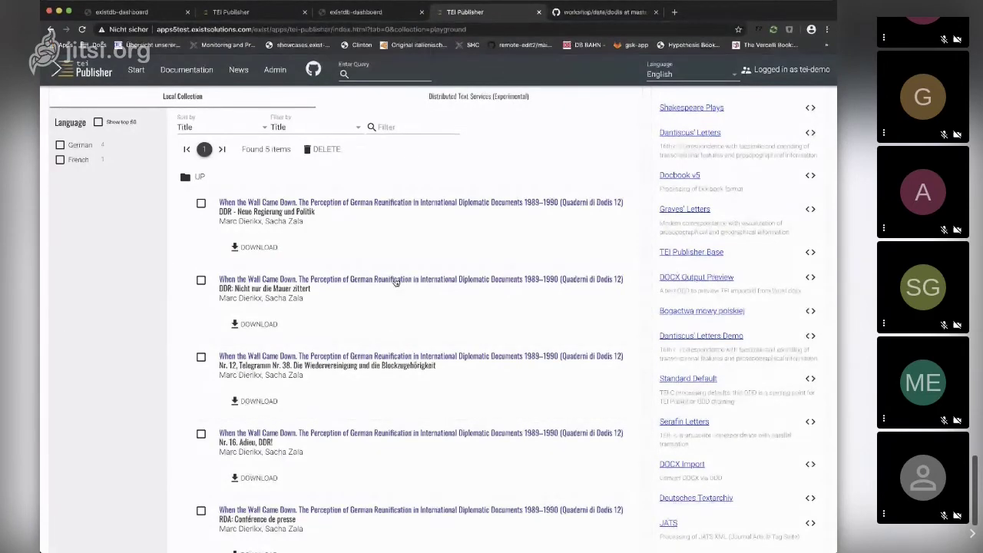
{"action": "left_click", "coordinate": [395, 282]}
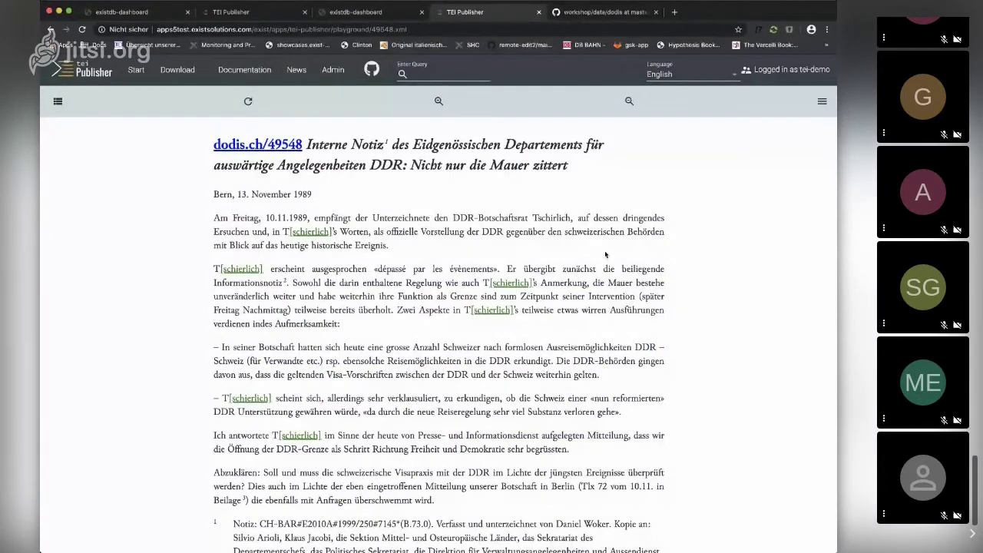
{"action": "left_click", "coordinate": [822, 102]}
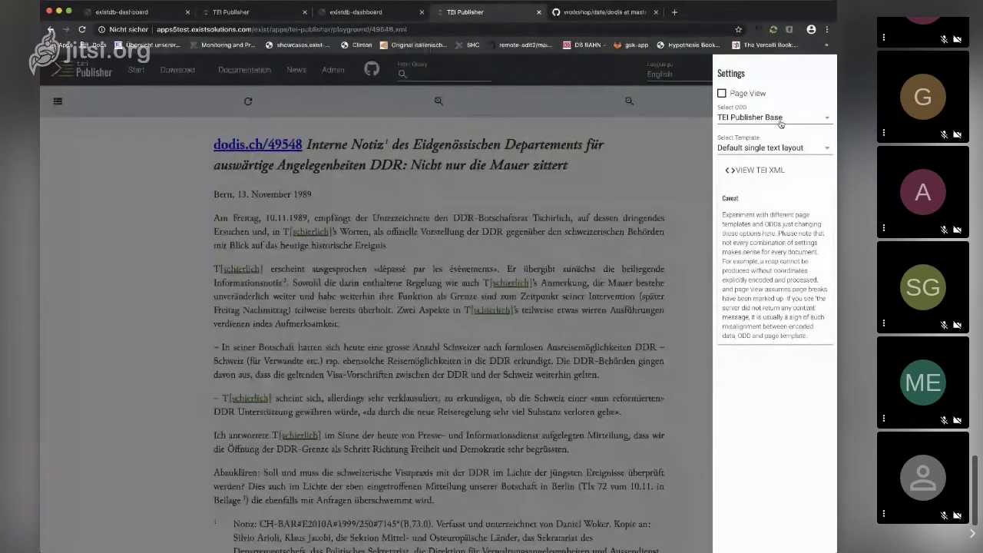
Render letter 49548 with the Wolfgang Dodis ODD and close the settings
{"action": "left_click", "coordinate": [780, 119]}
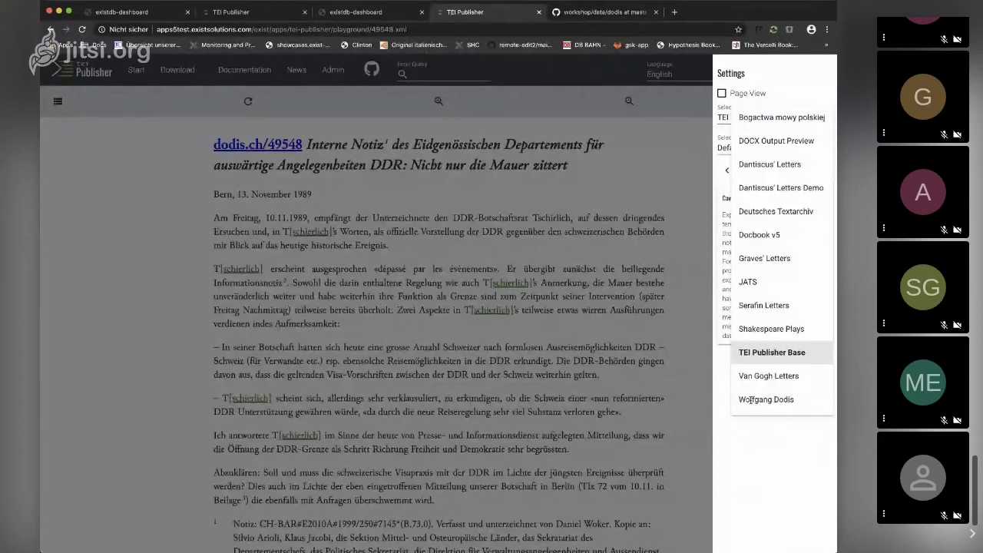
{"action": "left_click", "coordinate": [751, 399]}
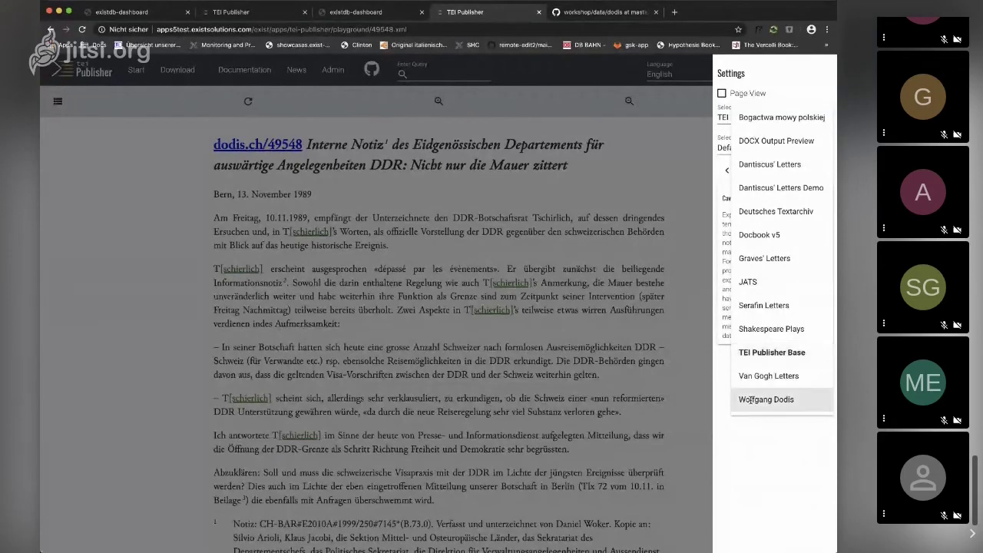
{"action": "left_click", "coordinate": [631, 363]}
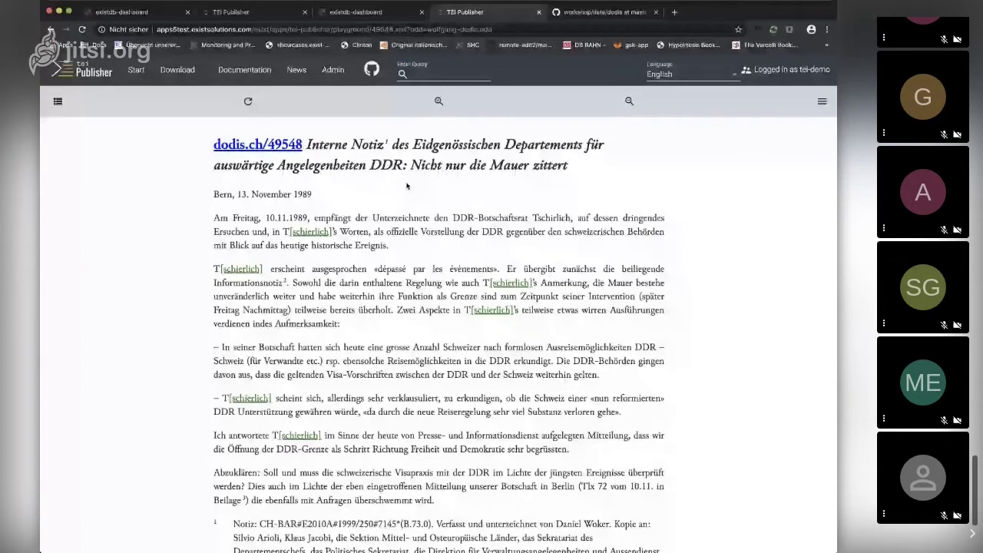
Highlight the odd= parameter in the page address, then clear the highlight
{"action": "scroll", "coordinate": [369, 207], "scroll_direction": "down", "scroll_amount": 1}
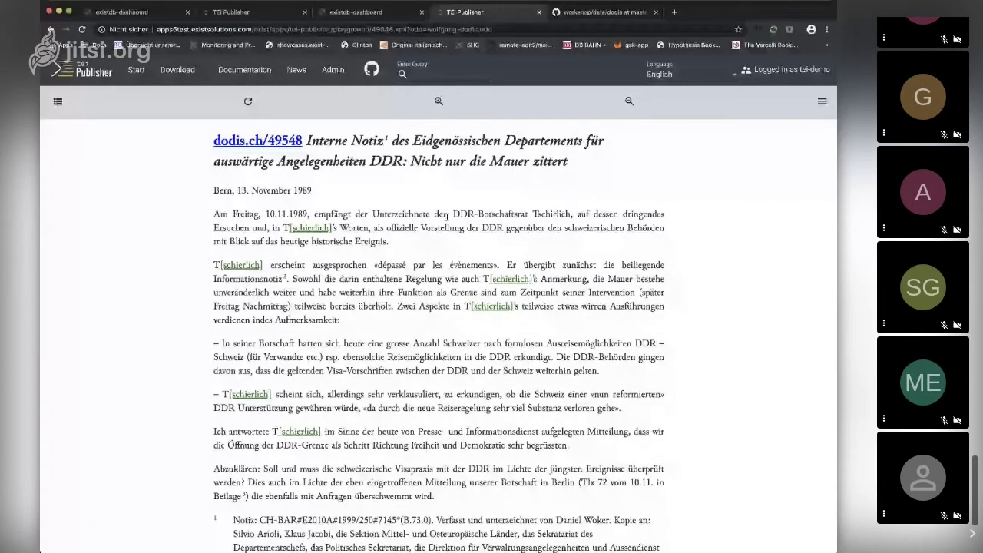
{"action": "scroll", "coordinate": [514, 222], "scroll_direction": "up", "scroll_amount": 1}
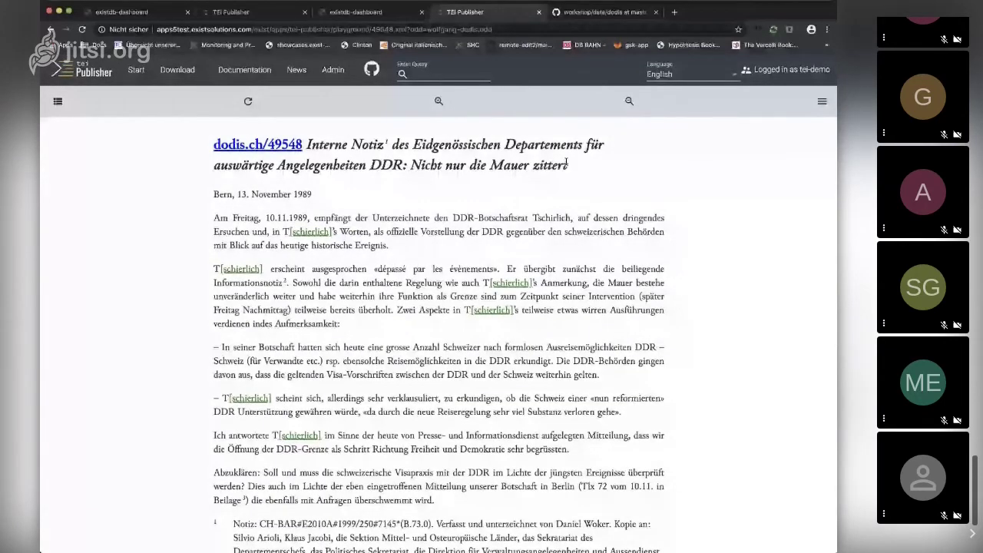
{"action": "left_click_drag", "start_coordinate": [410, 29], "coordinate": [507, 29]}
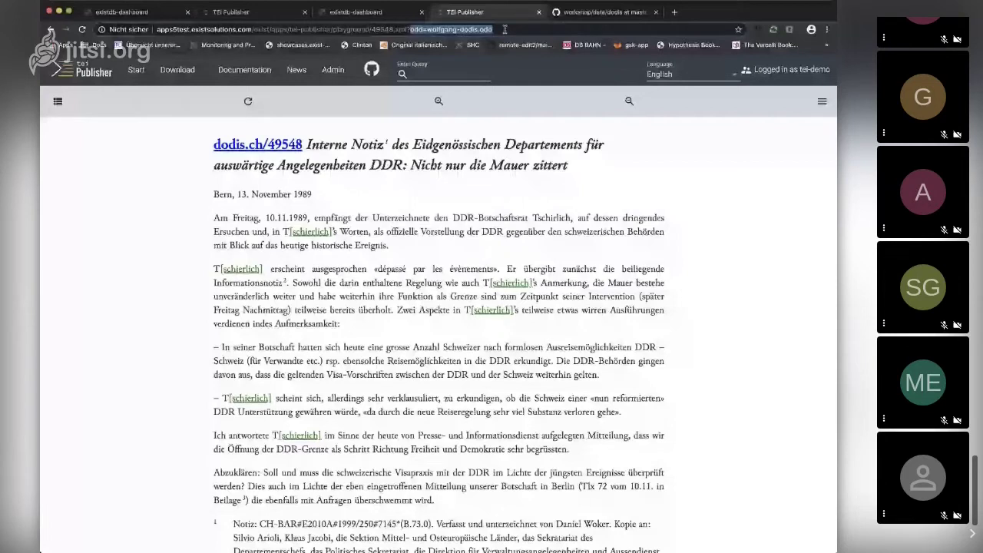
{"action": "left_click", "coordinate": [326, 133]}
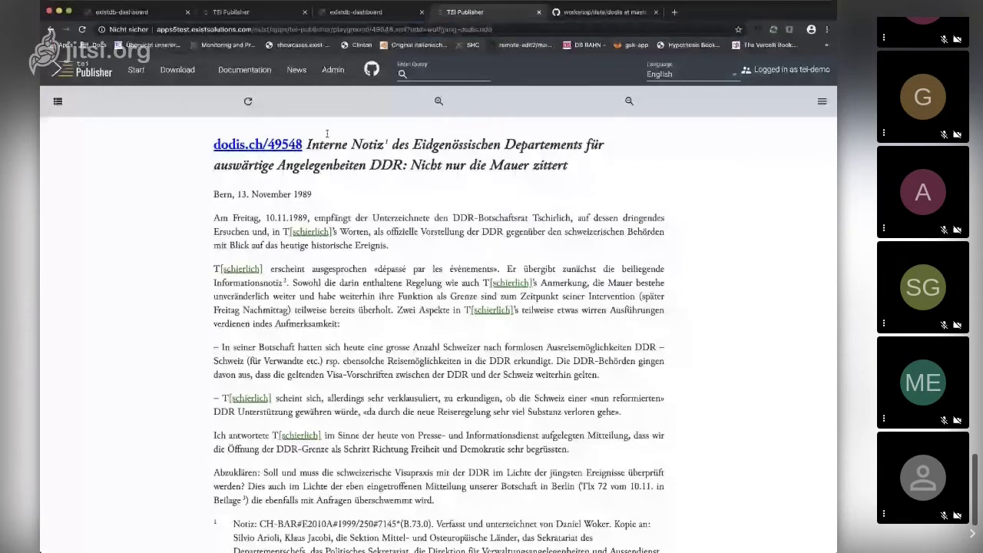
Open wolfgang-dodis.odd via Admin > Edit ODD and expand then collapse its metadata panel
{"action": "left_click", "coordinate": [331, 73]}
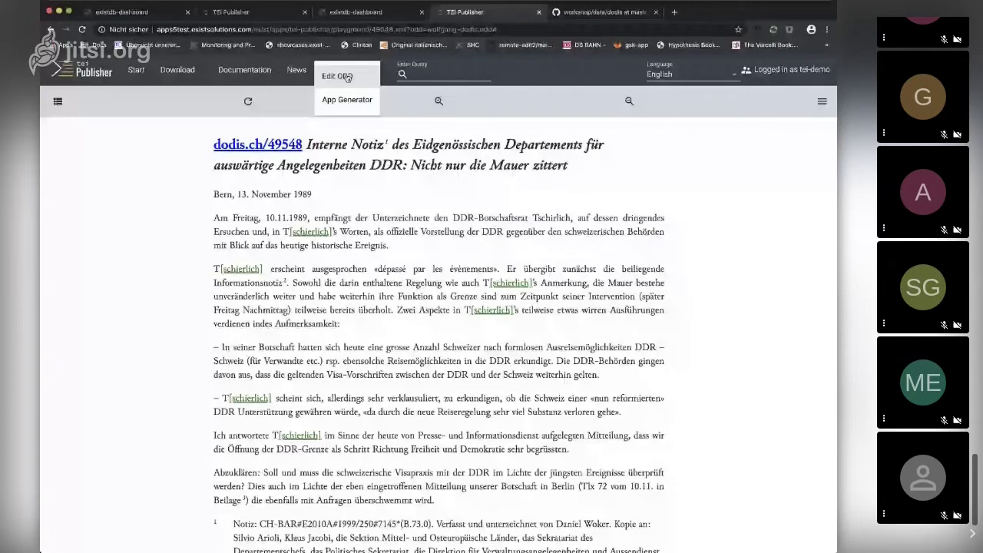
{"action": "left_click", "coordinate": [348, 77]}
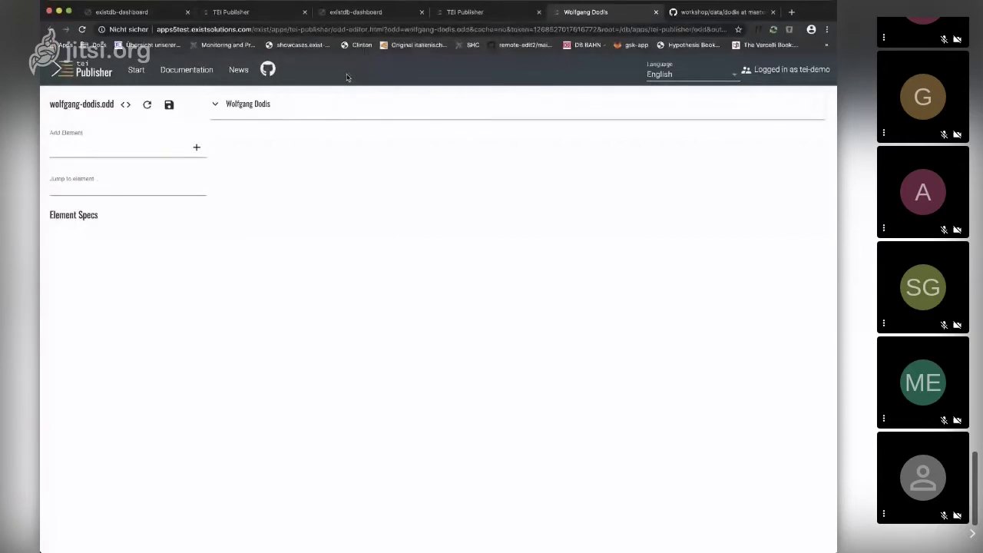
{"action": "left_click", "coordinate": [215, 106]}
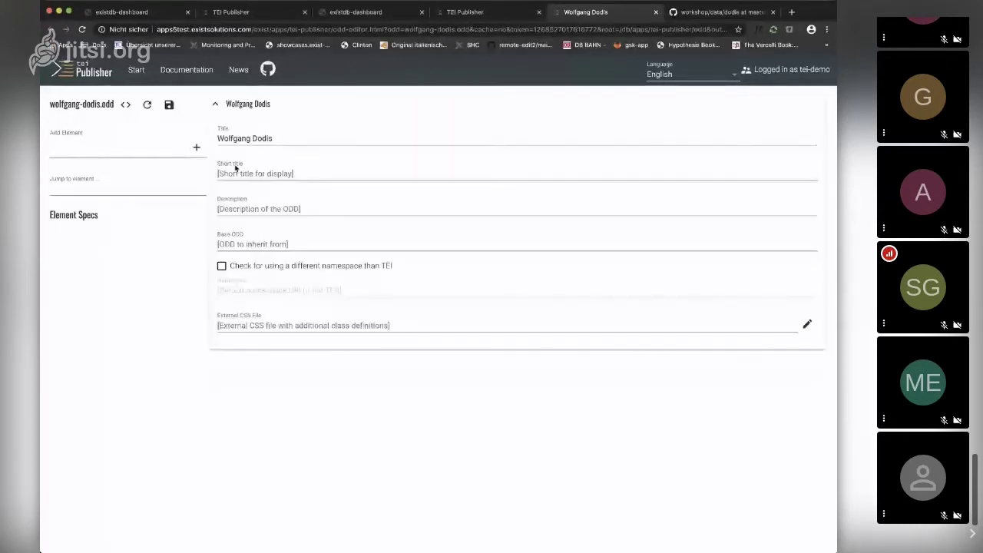
{"action": "left_click", "coordinate": [216, 106]}
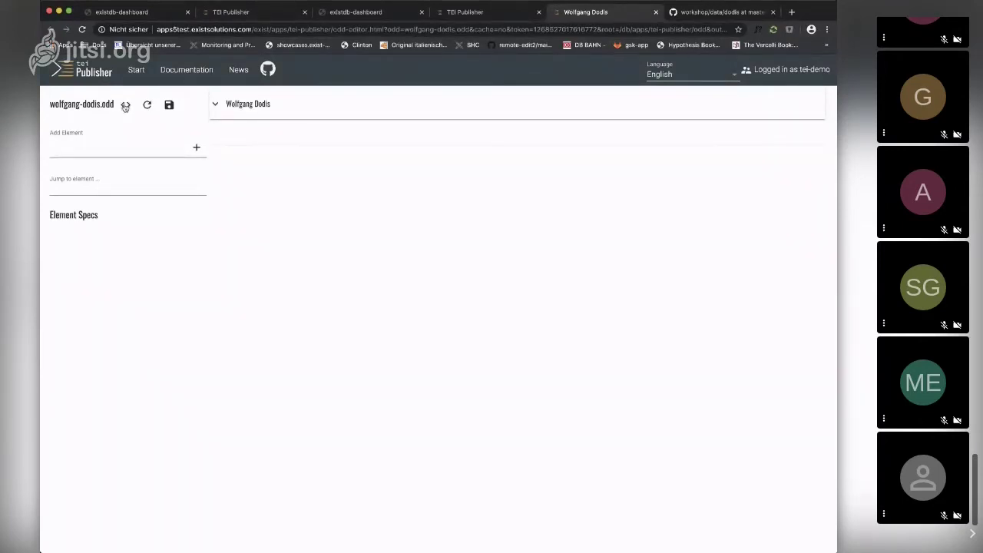
Open the wolfgang-dodis.odd source in eXide, dismiss its startup notices, and click inside the empty schemaSpec
{"action": "left_click", "coordinate": [125, 105]}
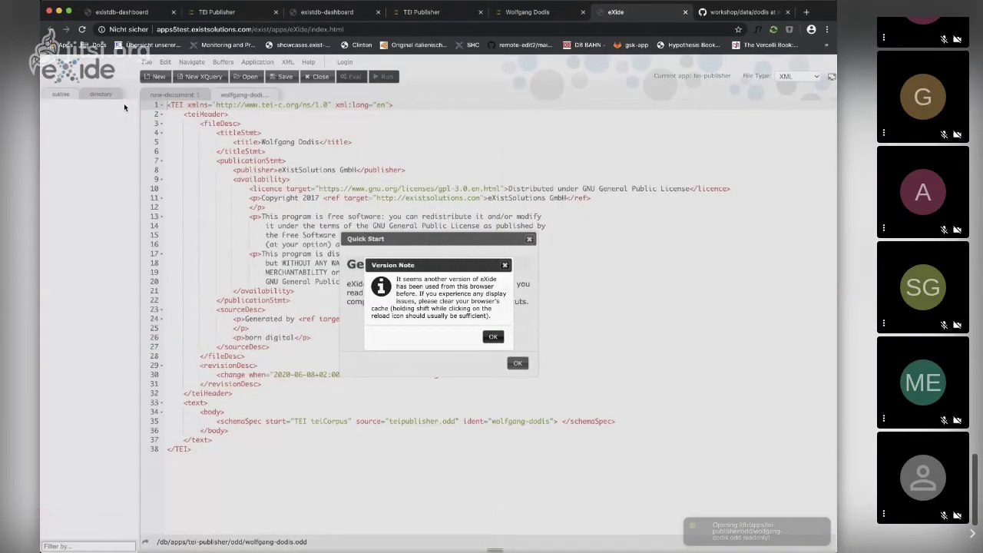
{"action": "left_click", "coordinate": [493, 339]}
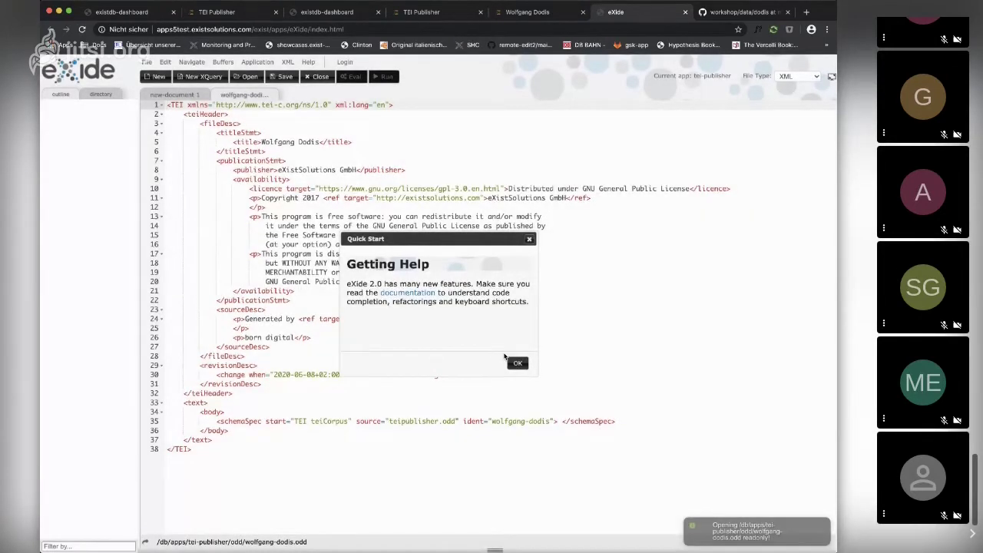
{"action": "left_click", "coordinate": [516, 362]}
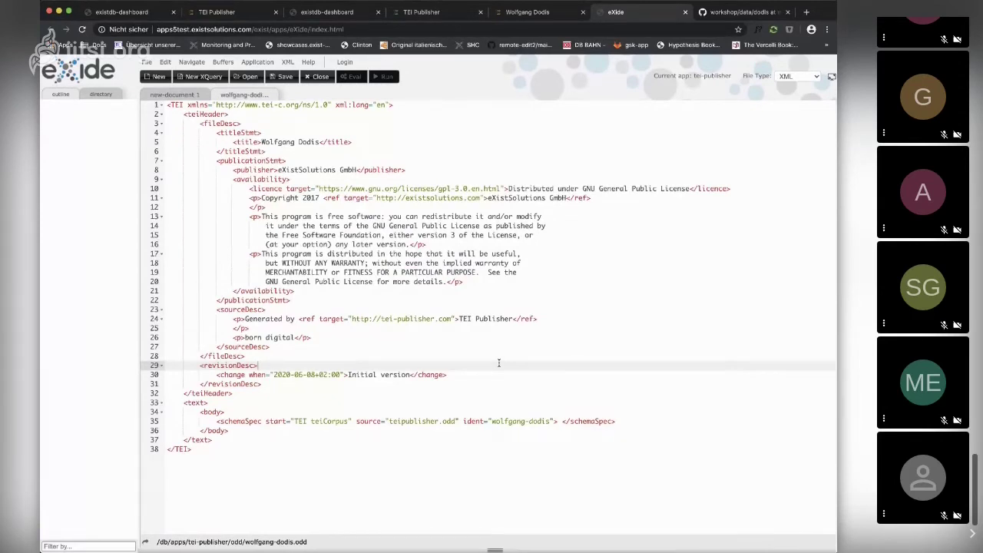
{"action": "left_click", "coordinate": [562, 421]}
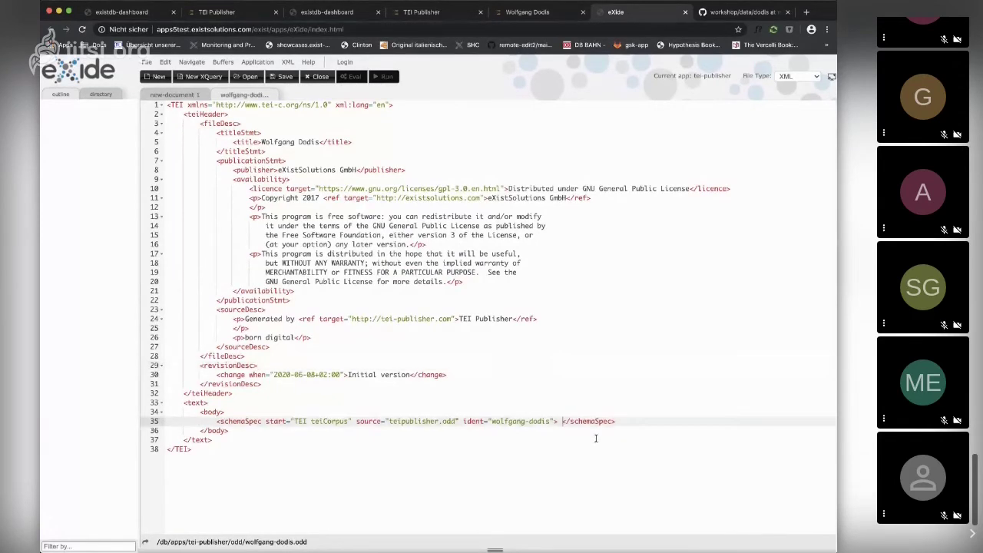
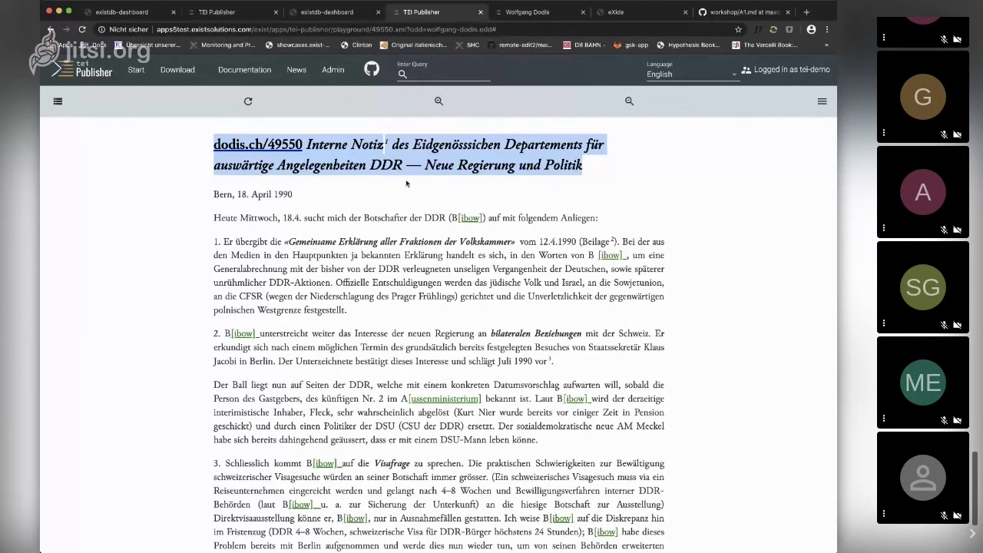
Select the main title and the subtitle 'DDR — Neue Regierung und Politik' in the rendered heading
{"action": "left_click", "coordinate": [408, 184]}
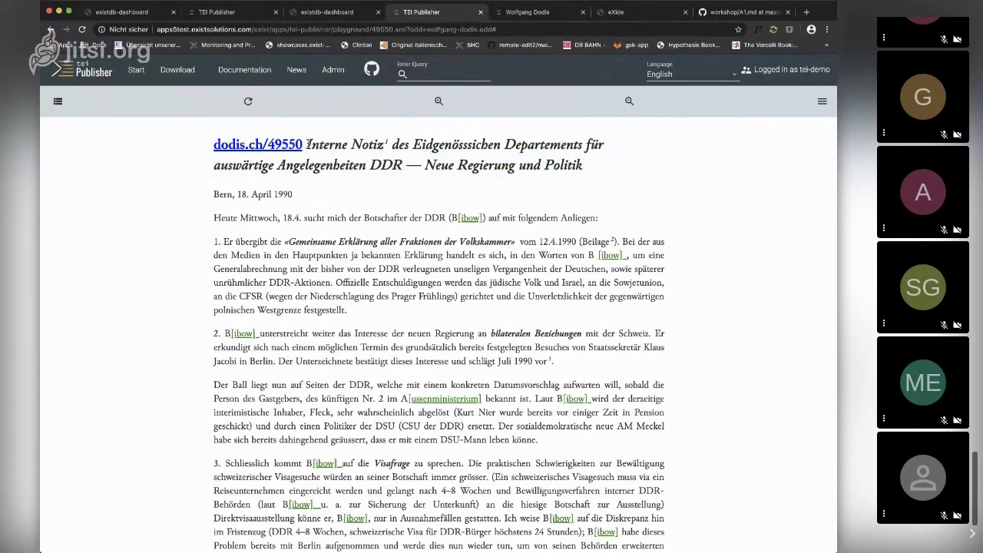
{"action": "left_click_drag", "start_coordinate": [307, 144], "coordinate": [366, 165]}
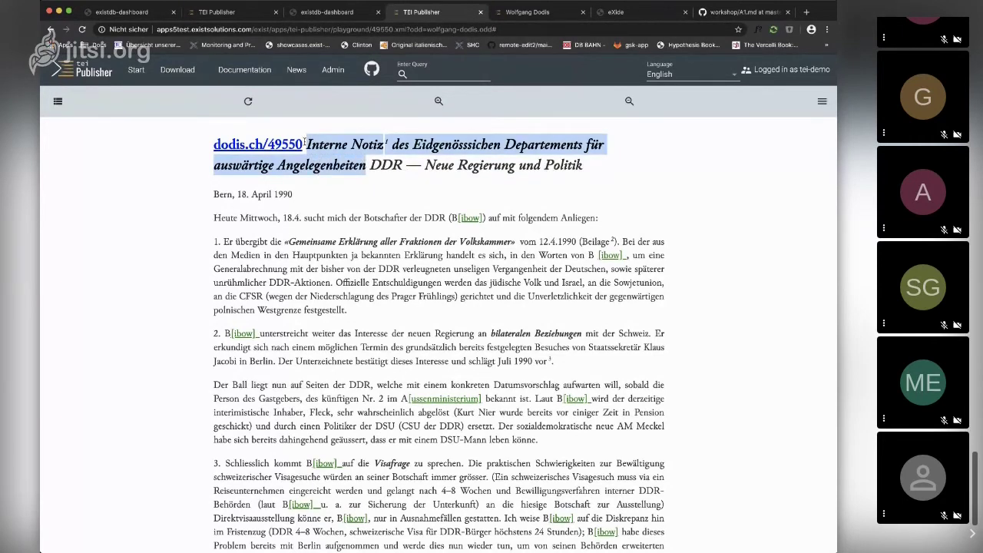
{"action": "left_click_drag", "start_coordinate": [369, 165], "coordinate": [604, 169]}
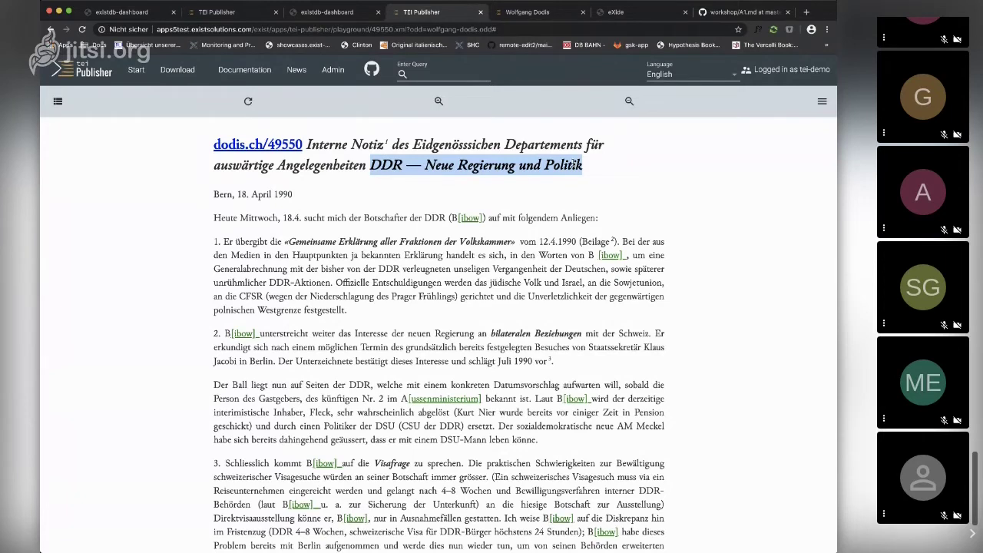
Mark the dodis.ch/49550 reference, then bring up the 49550.xml source in eXide
{"action": "mouse_move", "coordinate": [205, 148]}
{"action": "left_mouse_down"}
{"action": "mouse_move", "coordinate": [306, 145]}
{"action": "mouse_move", "coordinate": [213, 146]}
{"action": "left_mouse_up"}
{"action": "left_click", "coordinate": [307, 146]}
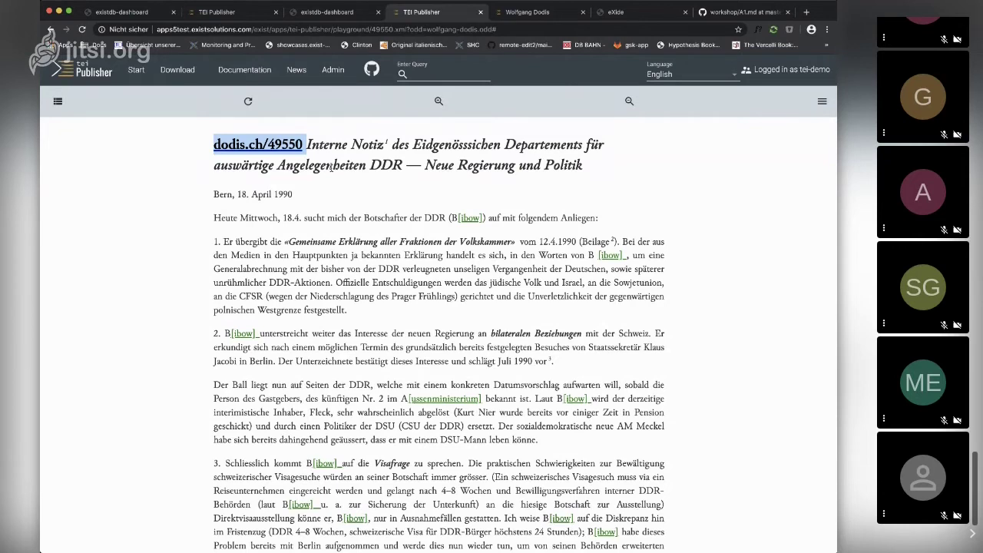
{"action": "left_click", "coordinate": [316, 170]}
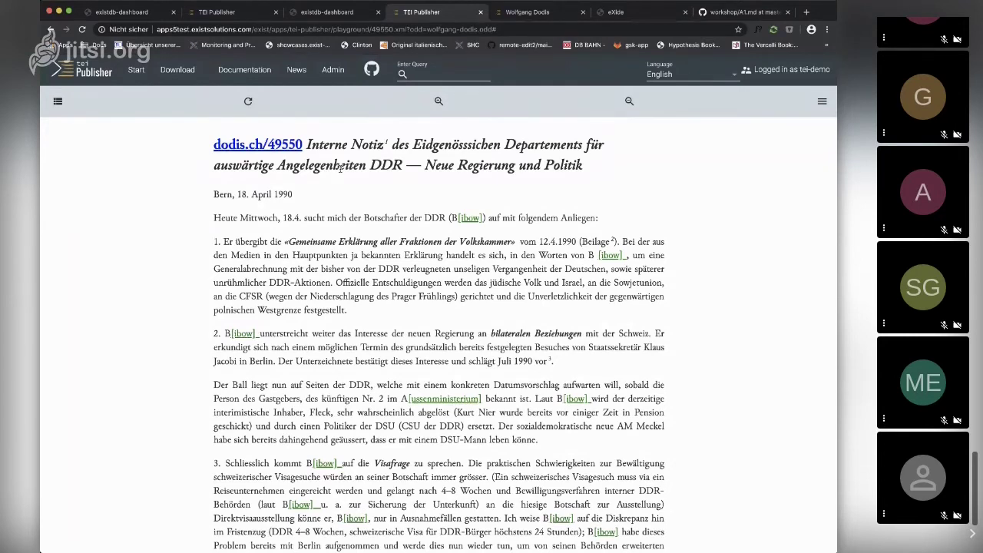
{"action": "left_click", "coordinate": [171, 73]}
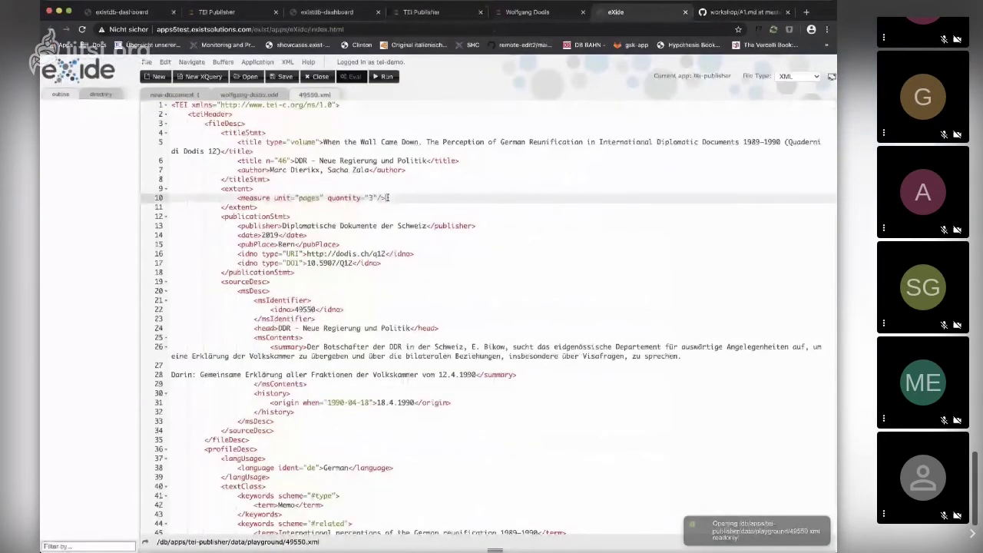
{"action": "left_click_drag", "start_coordinate": [221, 133], "coordinate": [271, 179]}
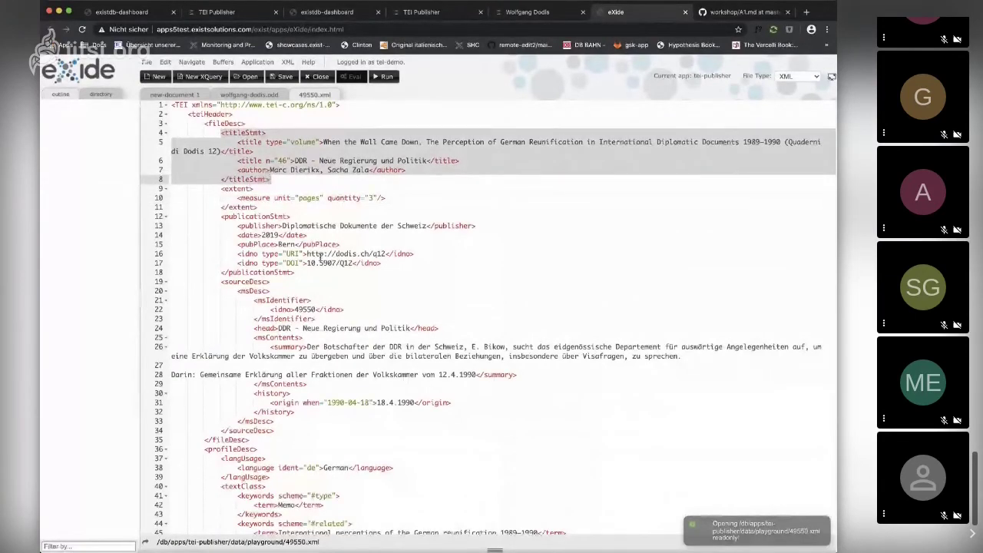
{"action": "scroll", "coordinate": [320, 257], "scroll_direction": "down", "scroll_amount": 20}
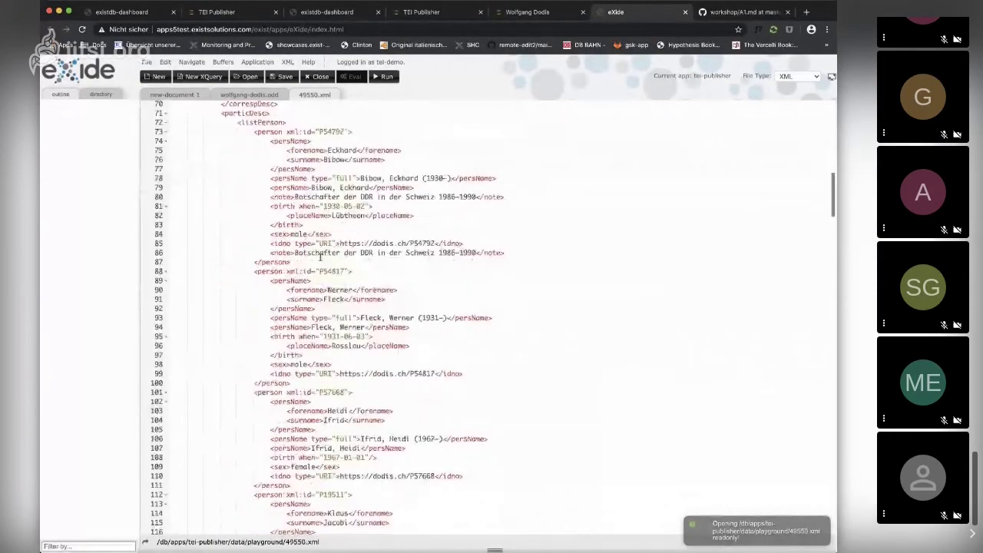
{"action": "scroll", "coordinate": [319, 257], "scroll_direction": "down", "scroll_amount": 20}
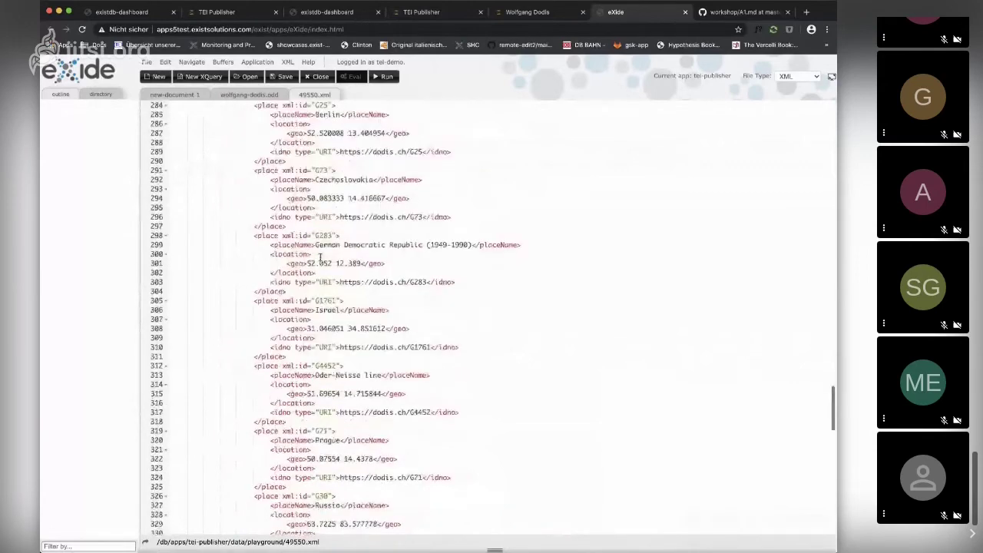
{"action": "scroll", "coordinate": [320, 257], "scroll_direction": "down", "scroll_amount": 15}
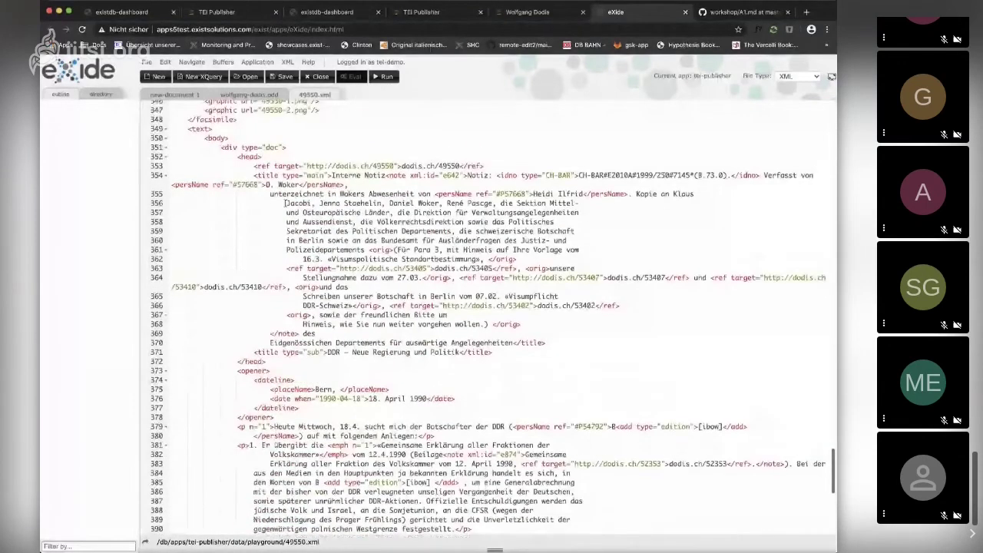
{"action": "left_click", "coordinate": [238, 158]}
{"action": "left_click_drag", "start_coordinate": [239, 161], "coordinate": [319, 361]}
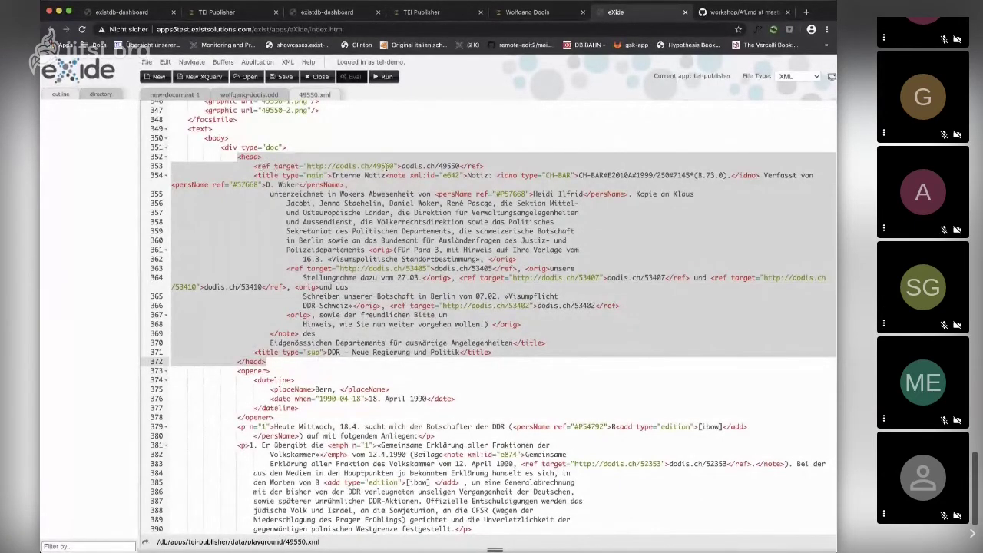
{"action": "left_click", "coordinate": [458, 166]}
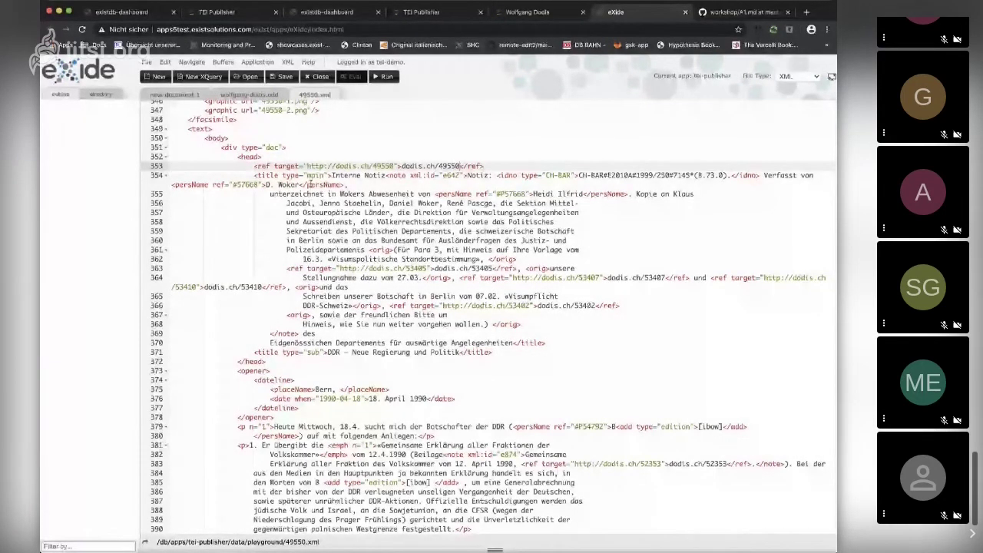
{"action": "left_click", "coordinate": [281, 176]}
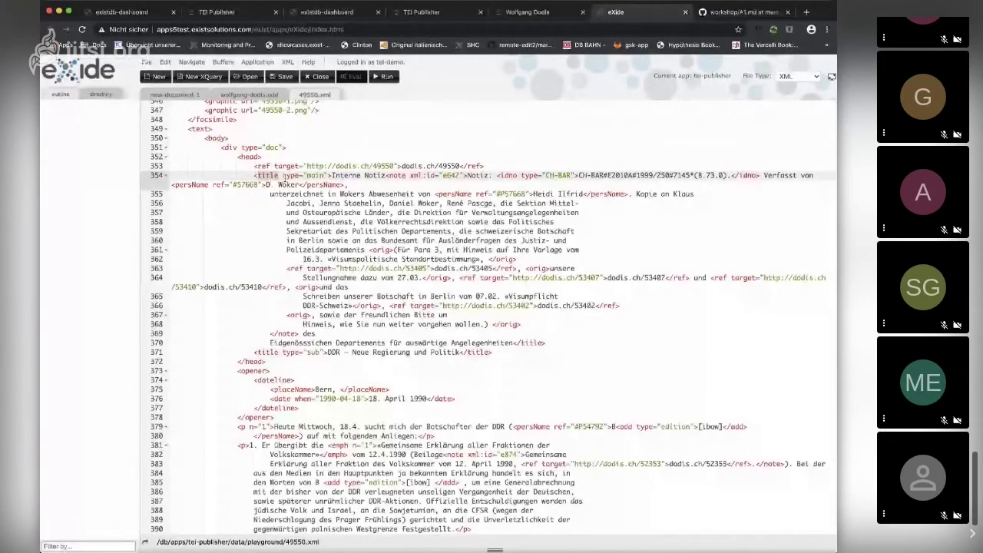
{"action": "left_click_drag", "start_coordinate": [281, 176], "coordinate": [328, 176]}
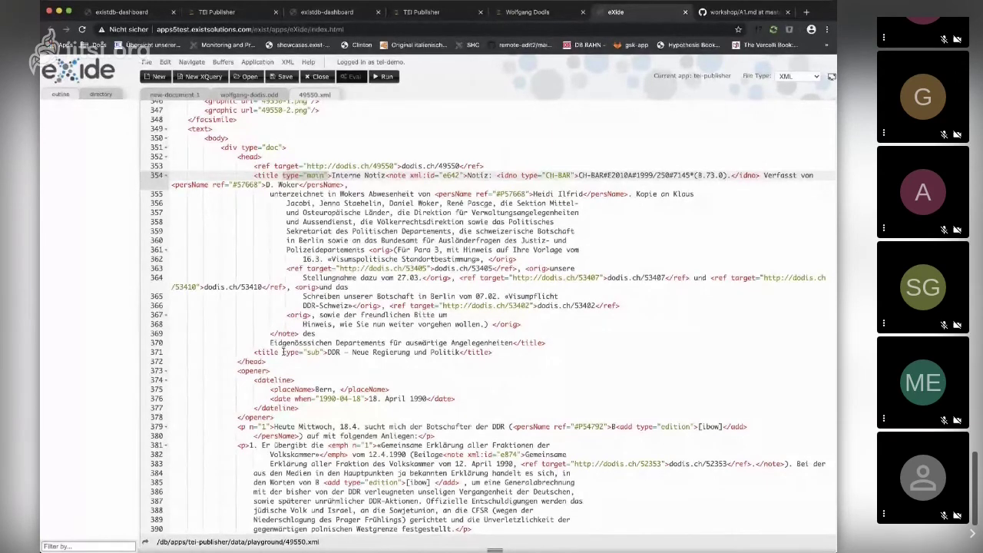
{"action": "left_click_drag", "start_coordinate": [282, 351], "coordinate": [321, 352]}
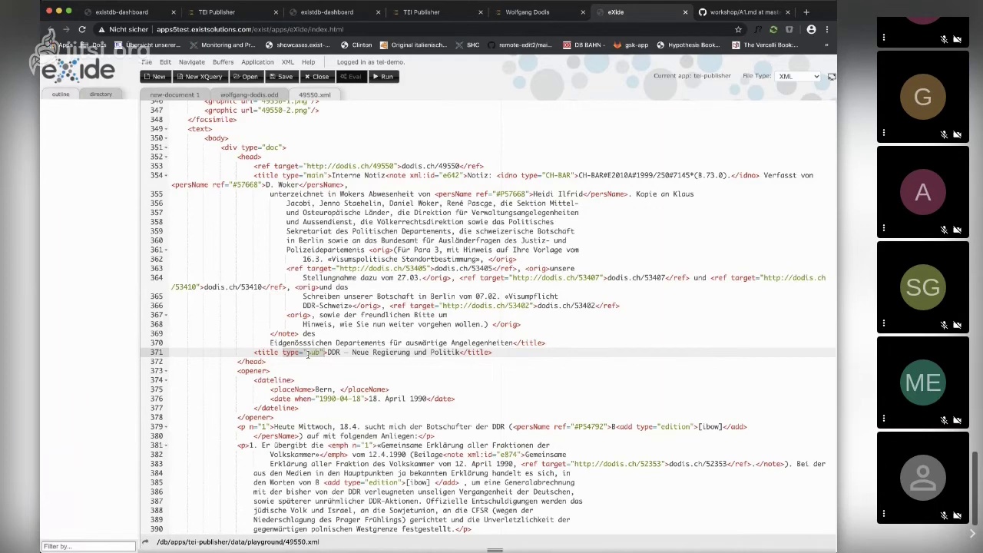
Compare the rendered document heading with the ODD editor and start a new element spec
{"action": "left_click", "coordinate": [524, 12]}
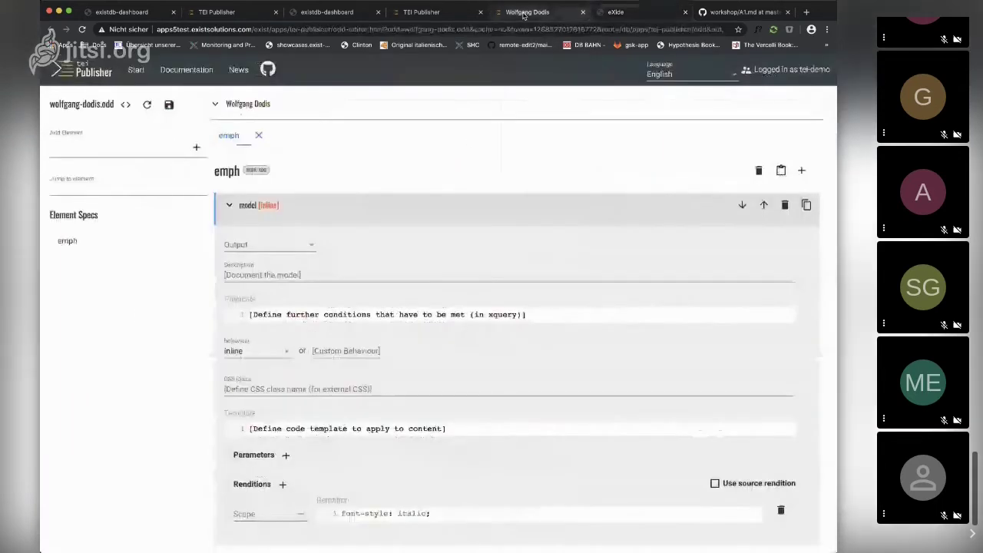
{"action": "left_click", "coordinate": [444, 13]}
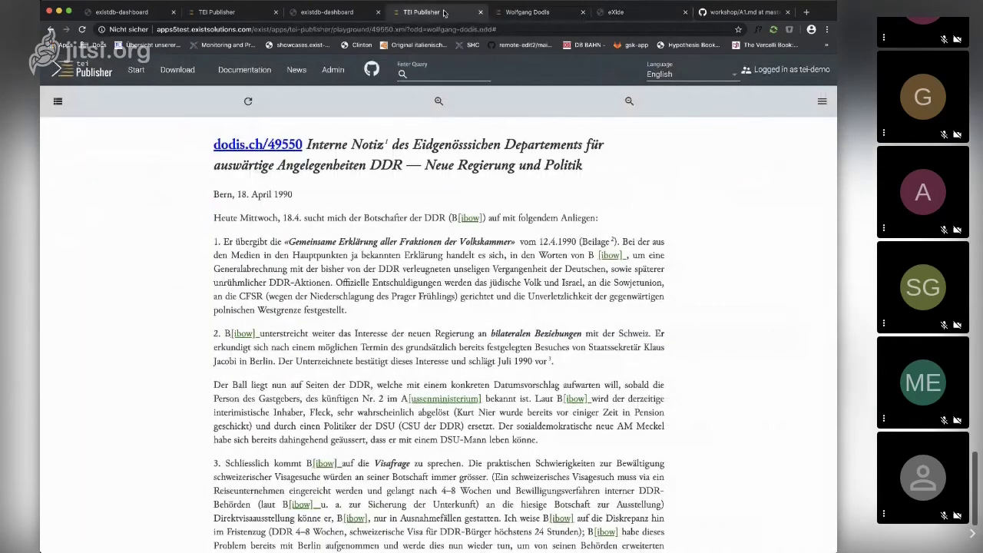
{"action": "left_click_drag", "start_coordinate": [213, 139], "coordinate": [645, 171]}
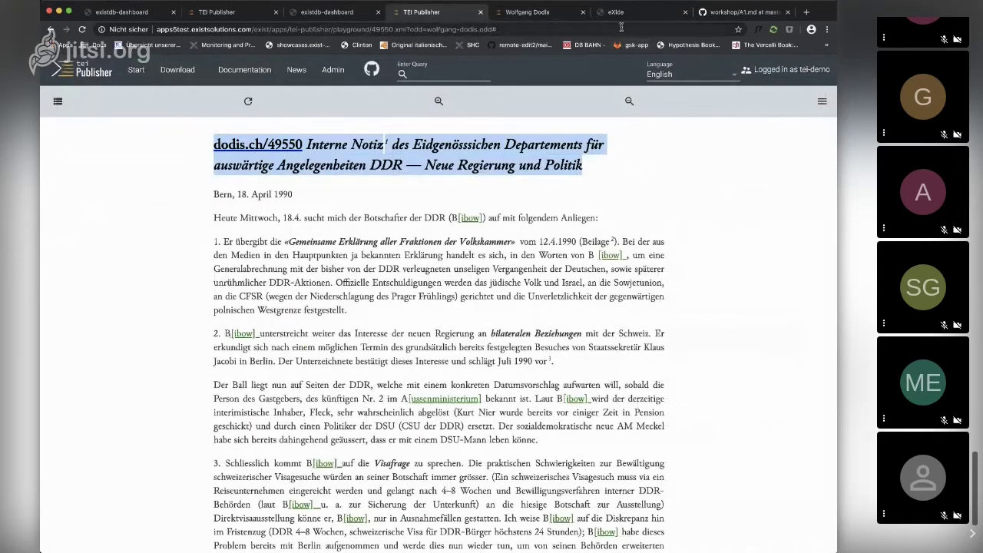
{"action": "left_click", "coordinate": [527, 12]}
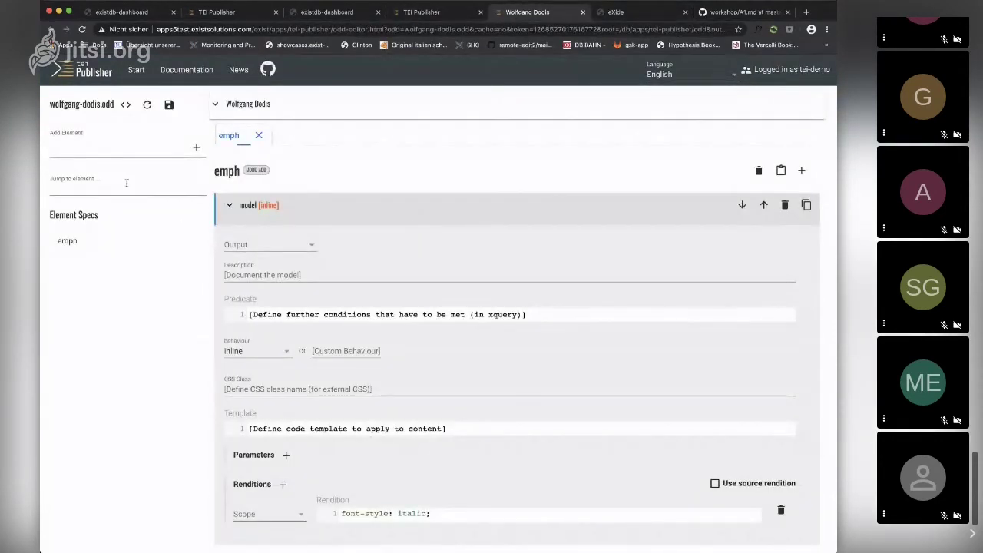
{"action": "left_click", "coordinate": [127, 148]}
Select the element name title in the 49550.xml source, then return to the ODD editor
{"action": "left_click", "coordinate": [641, 15]}
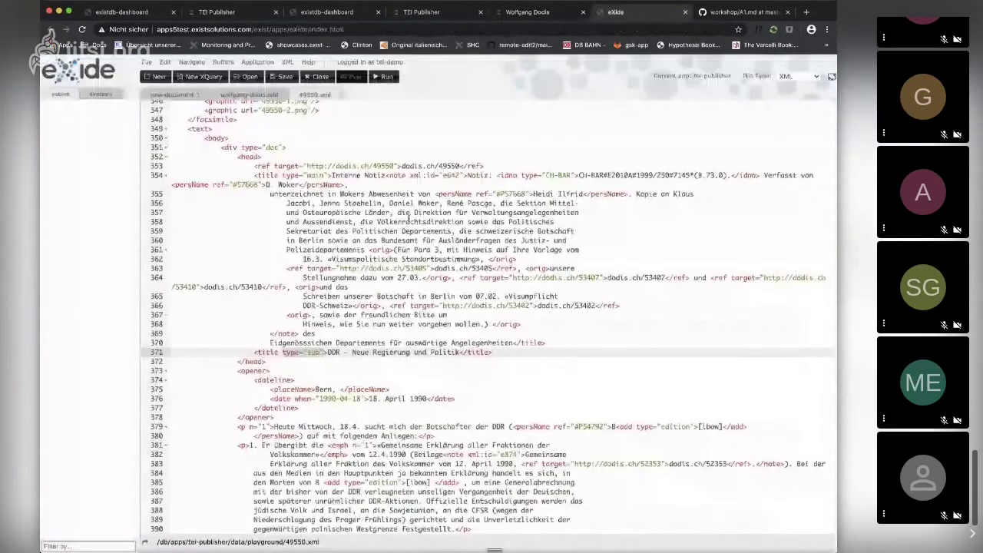
{"action": "left_click", "coordinate": [261, 177]}
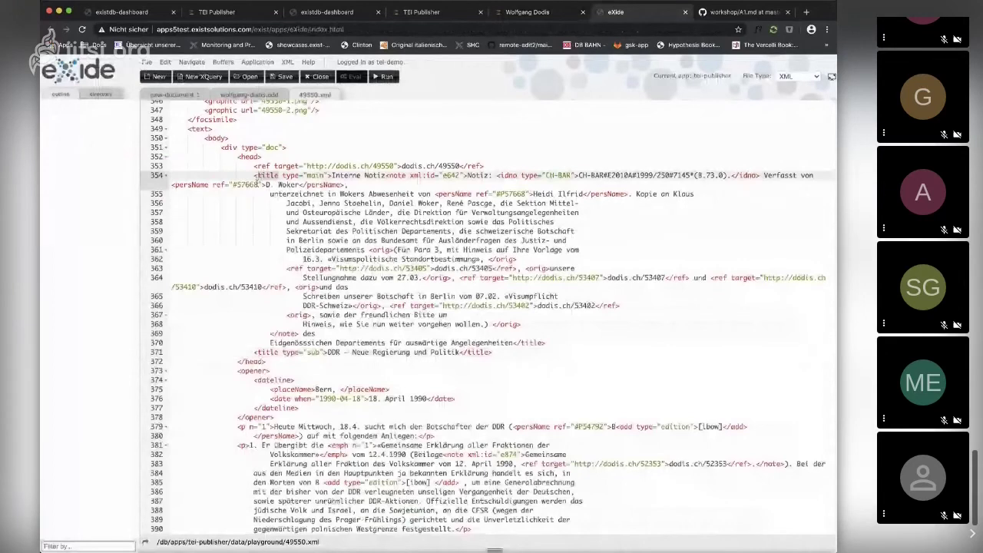
{"action": "double_click", "coordinate": [261, 176]}
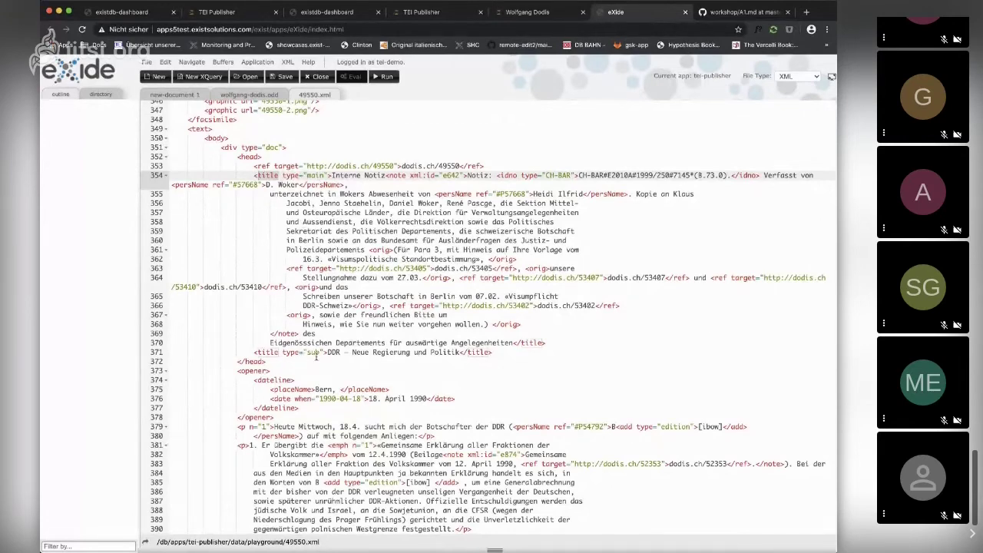
{"action": "left_click", "coordinate": [535, 13]}
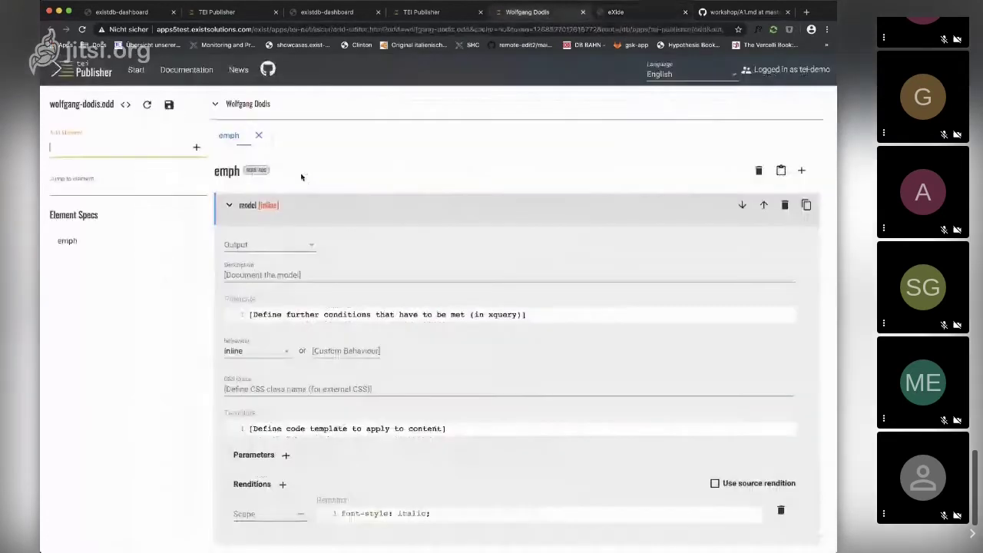
{"action": "type", "text": "title"}
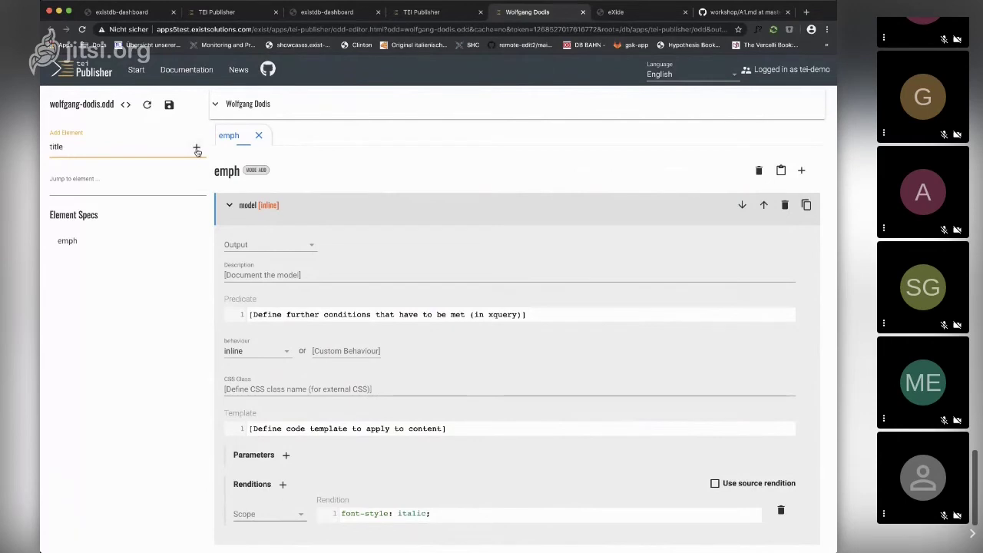
{"action": "left_click", "coordinate": [197, 149]}
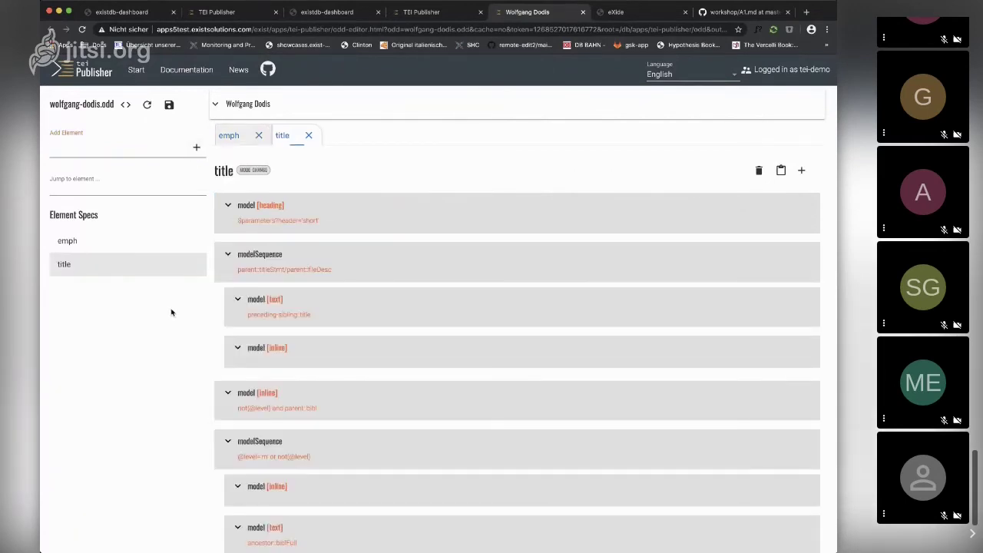
{"action": "scroll", "coordinate": [352, 352], "scroll_direction": "down", "scroll_amount": 2}
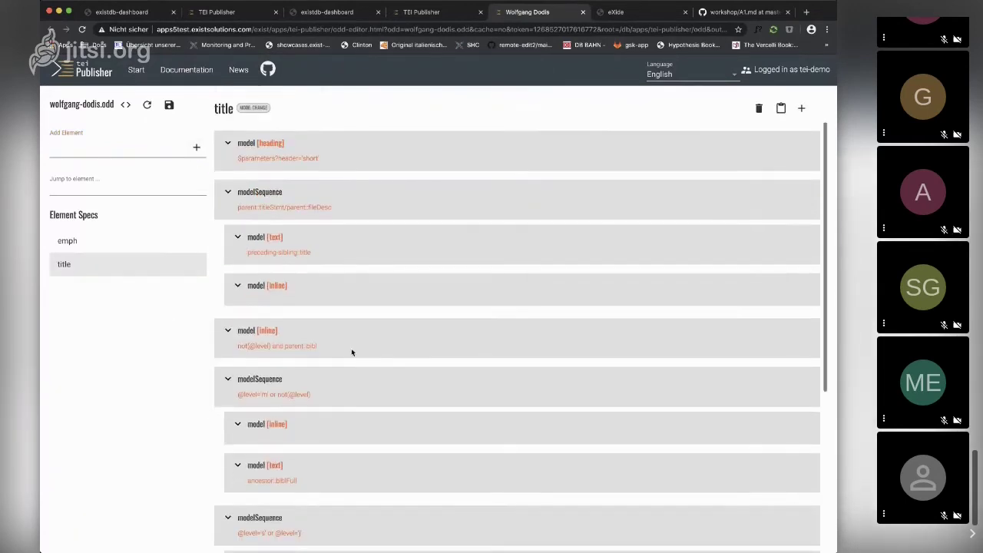
{"action": "scroll", "coordinate": [352, 352], "scroll_direction": "up", "scroll_amount": 2}
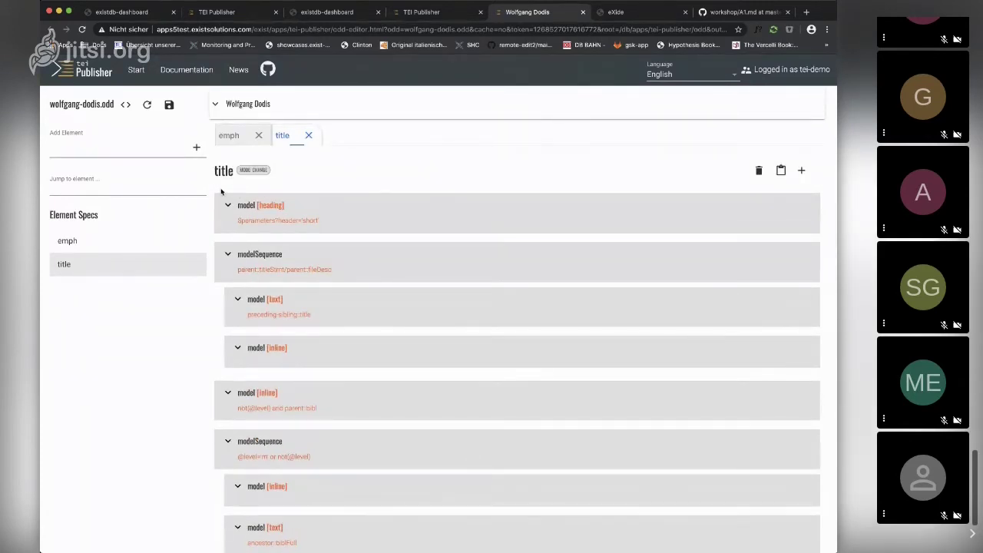
{"action": "scroll", "coordinate": [306, 187], "scroll_direction": "down", "scroll_amount": 8}
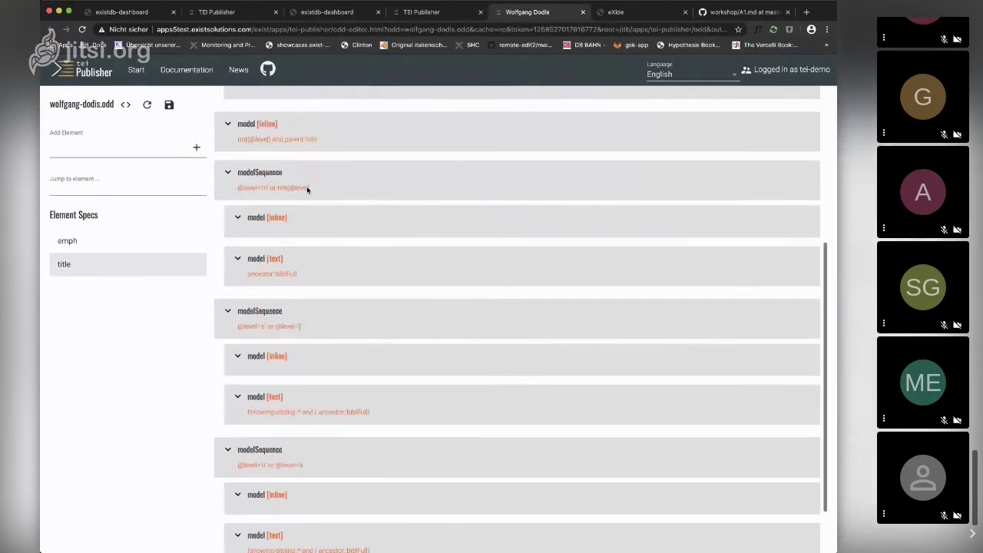
{"action": "scroll", "coordinate": [306, 186], "scroll_direction": "up", "scroll_amount": 8}
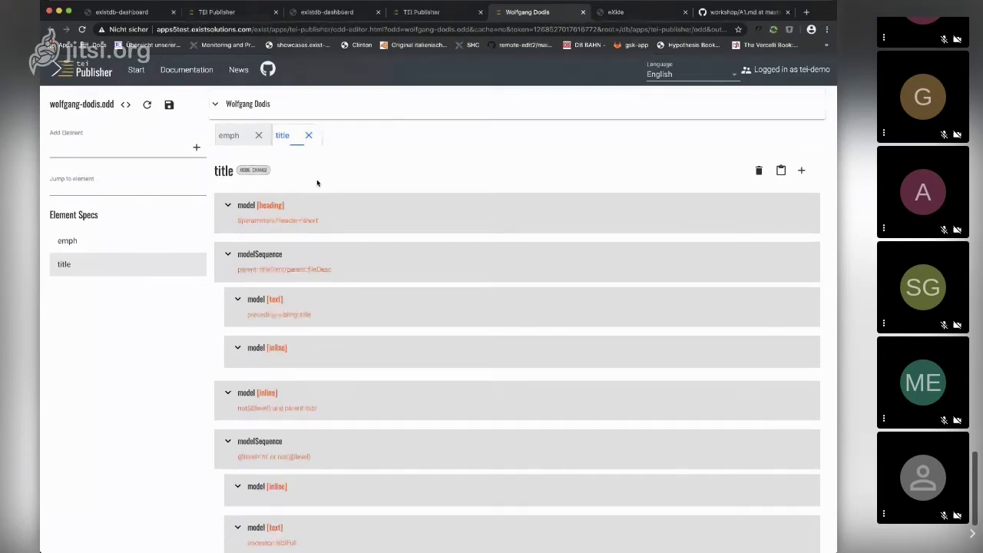
{"action": "left_click", "coordinate": [802, 172]}
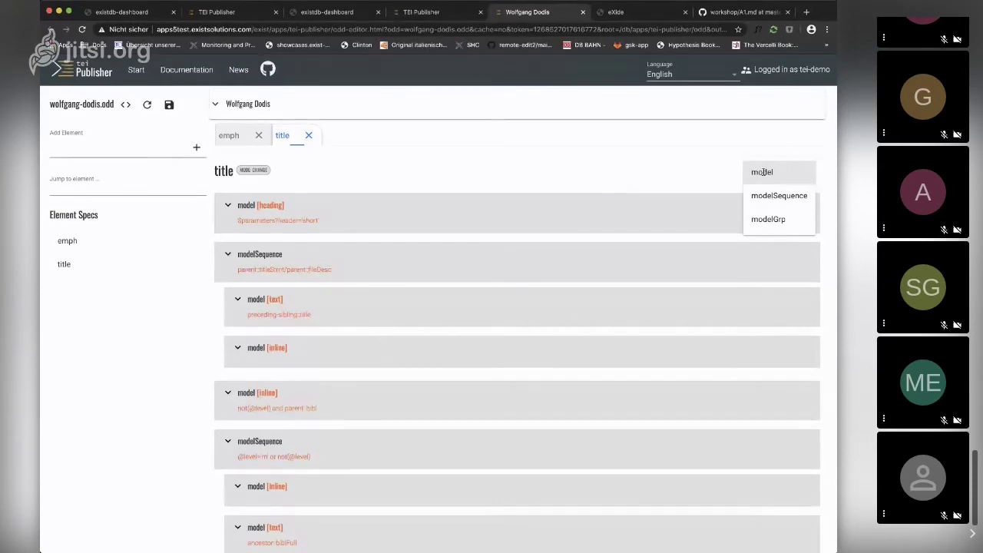
{"action": "left_click", "coordinate": [763, 172]}
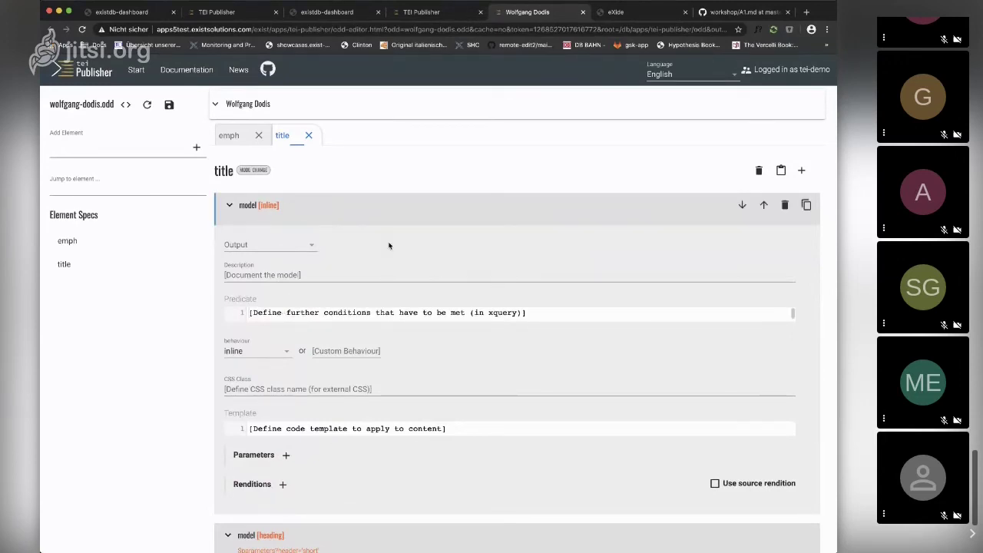
{"action": "scroll", "coordinate": [537, 192], "scroll_direction": "down", "scroll_amount": 1}
{"action": "left_click", "coordinate": [625, 14]}
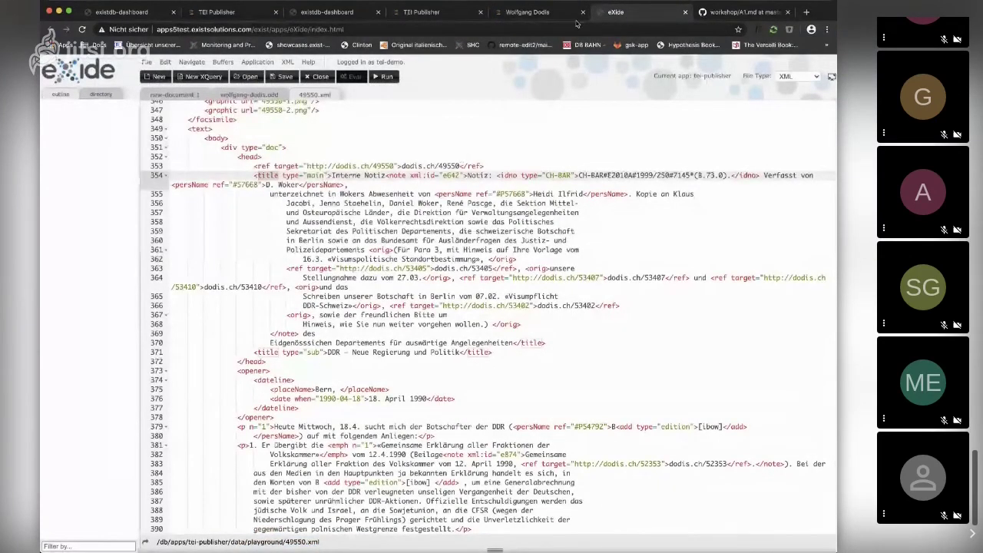
{"action": "left_click", "coordinate": [534, 13]}
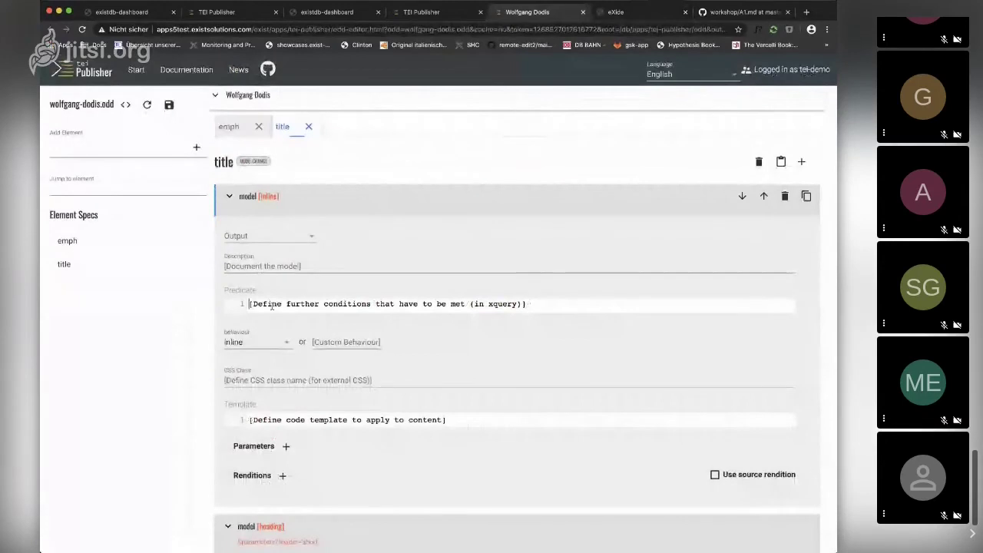
{"action": "type", "text": "@ty"}
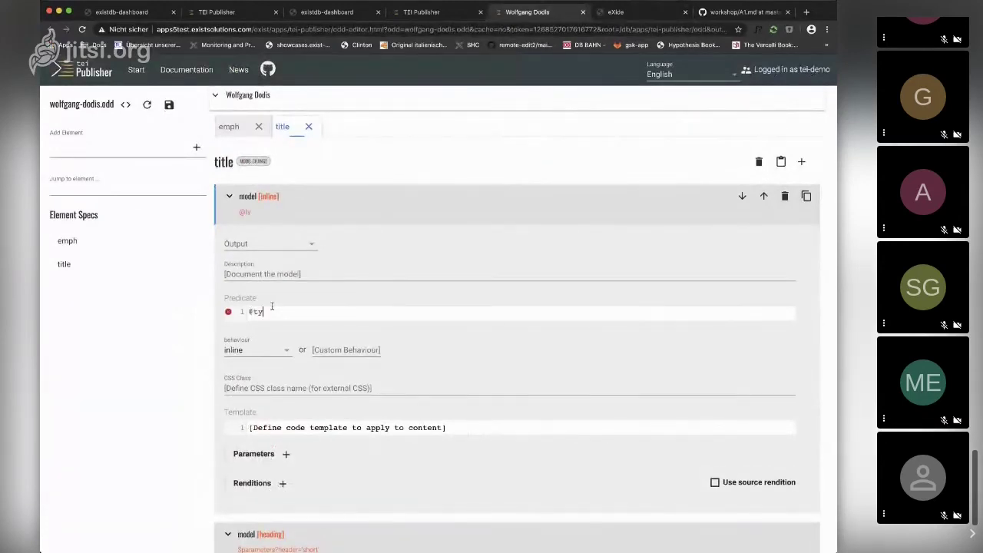
{"action": "type", "text": "pe='main'"}
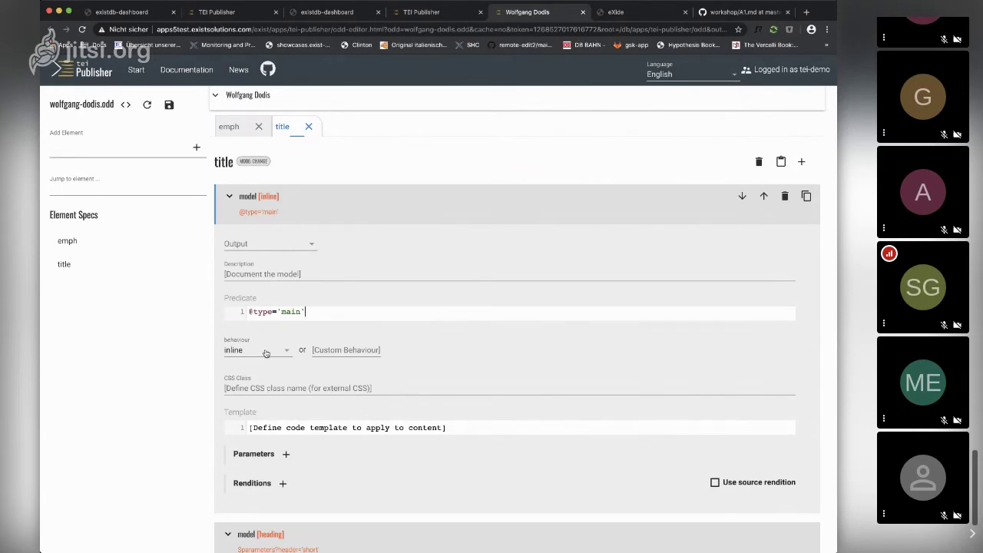
{"action": "left_click", "coordinate": [266, 353]}
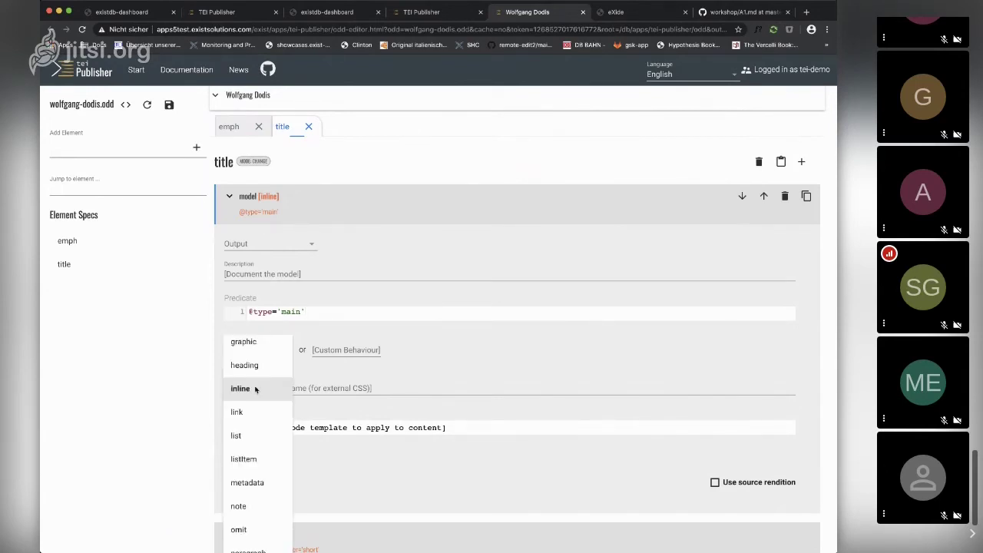
{"action": "left_click", "coordinate": [244, 366]}
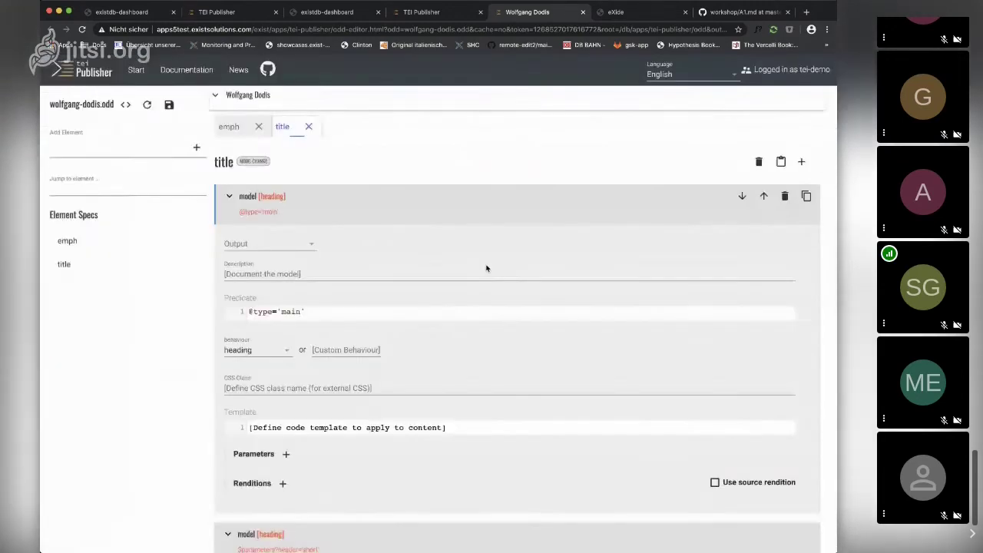
{"action": "left_click", "coordinate": [803, 163]}
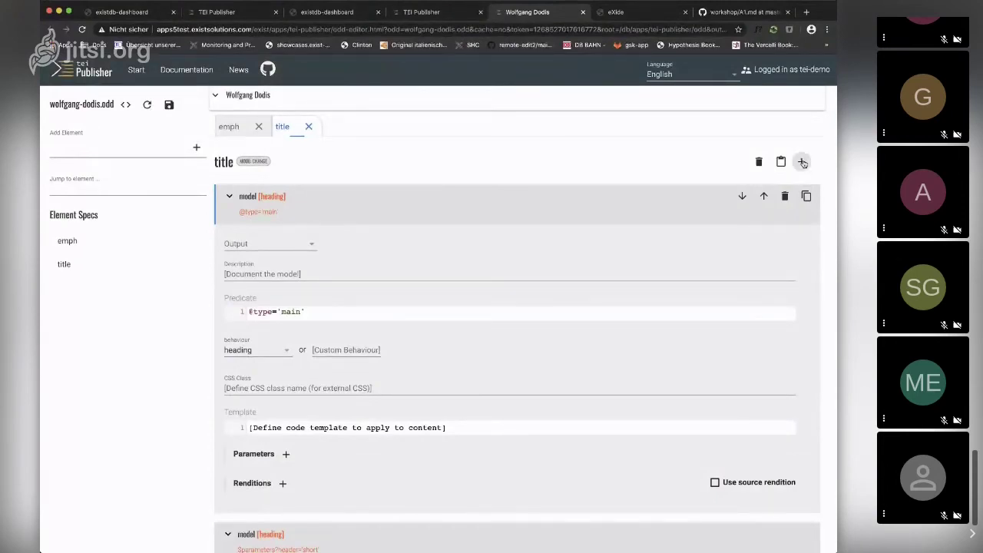
{"action": "left_click", "coordinate": [764, 163]}
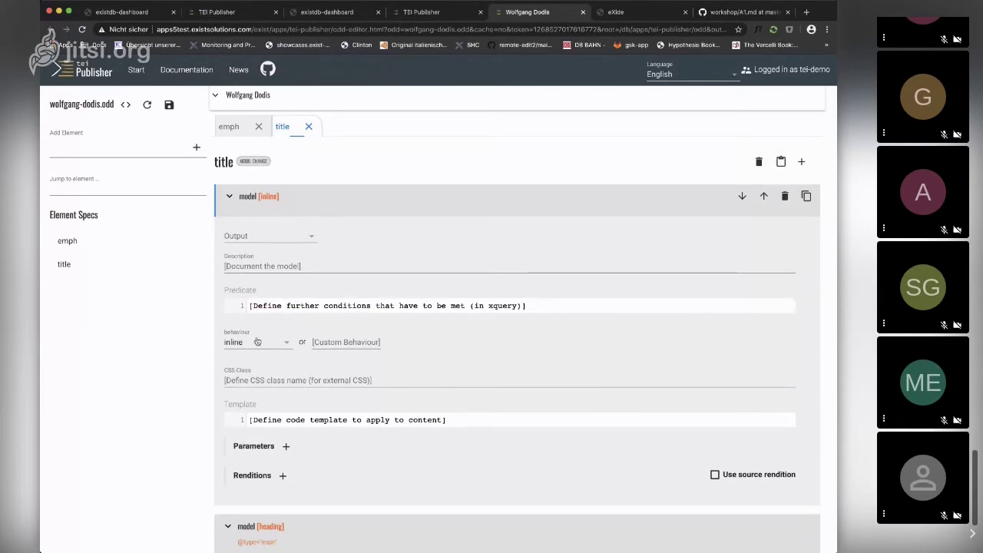
{"action": "left_click", "coordinate": [279, 305]}
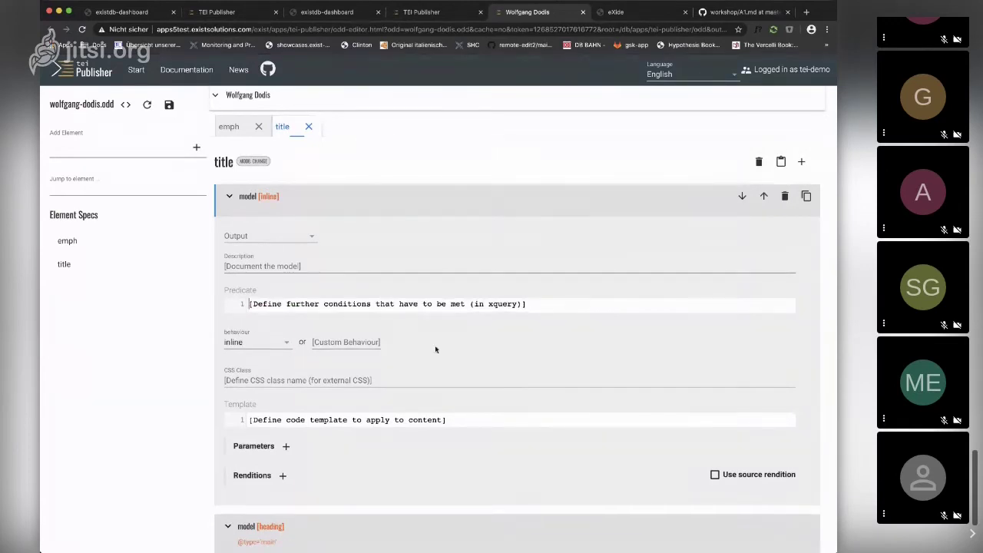
{"action": "type", "text": "@t"}
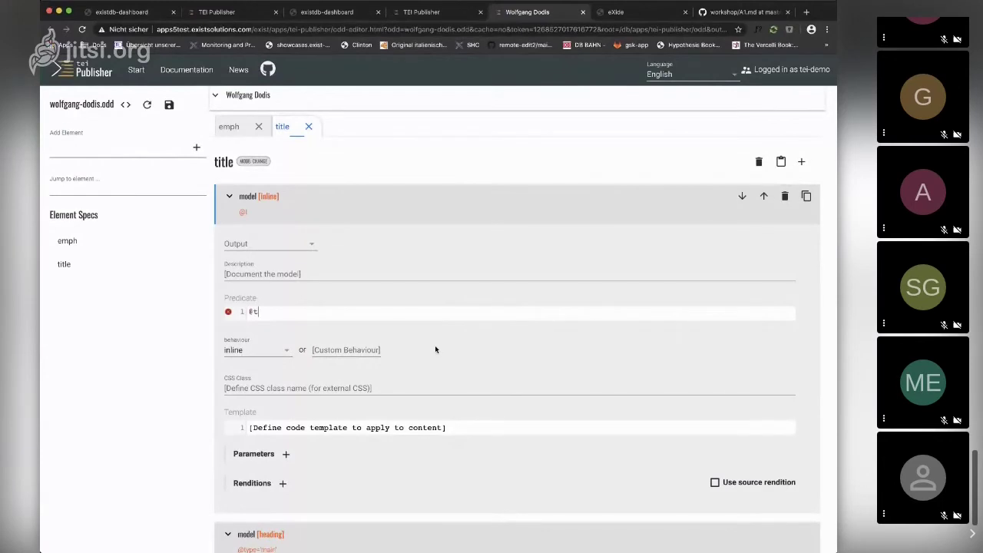
{"action": "type", "text": "ype='sub'"}
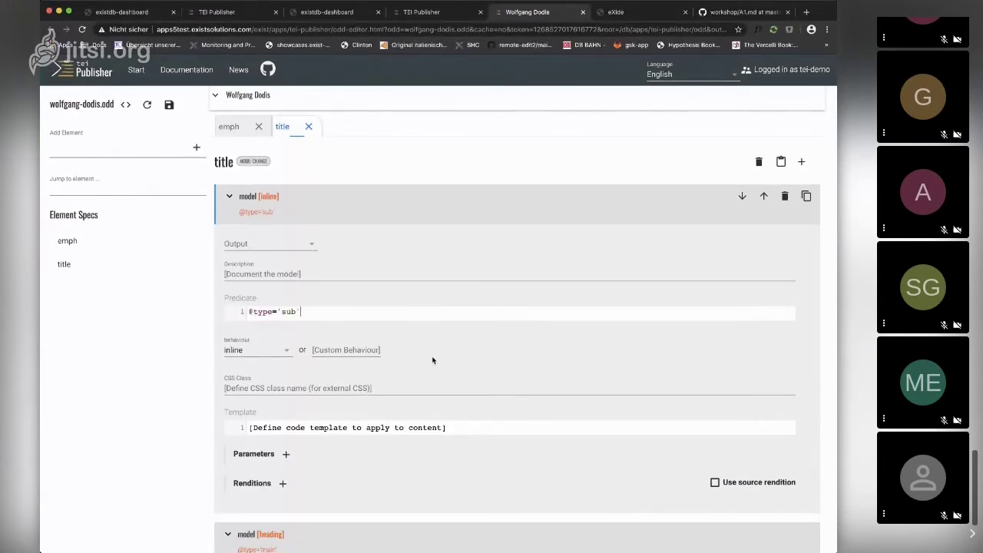
{"action": "left_click", "coordinate": [252, 354]}
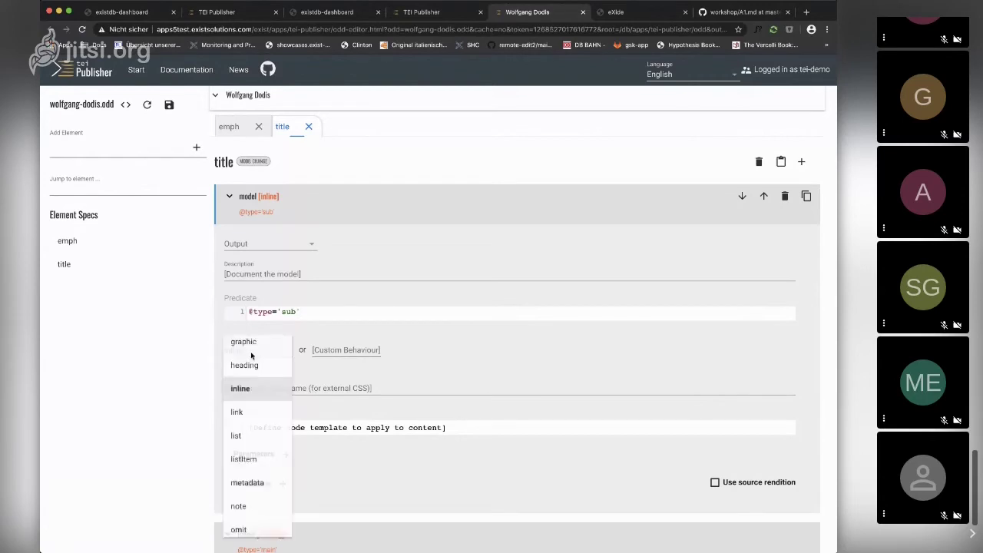
{"action": "left_click", "coordinate": [266, 364]}
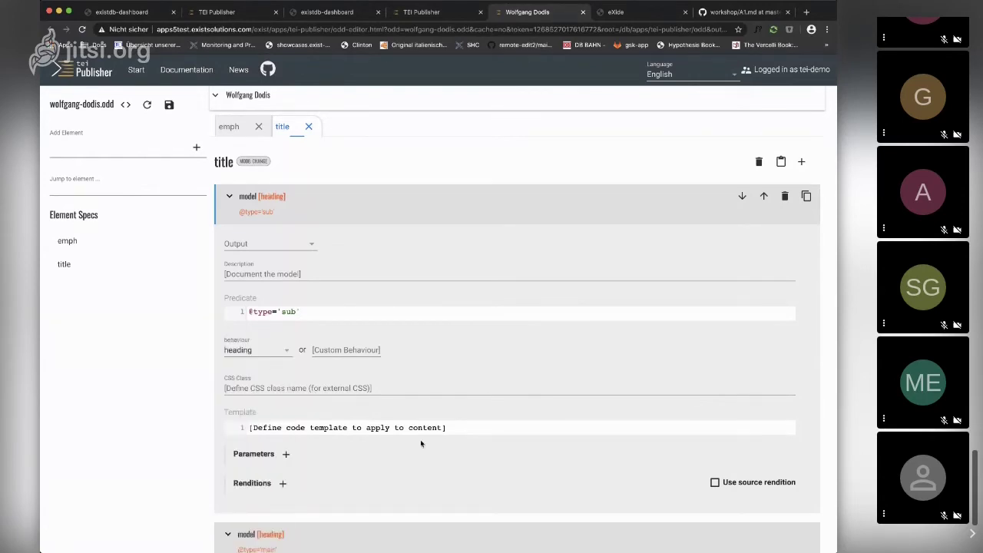
{"action": "scroll", "coordinate": [421, 439], "scroll_direction": "up", "scroll_amount": 1}
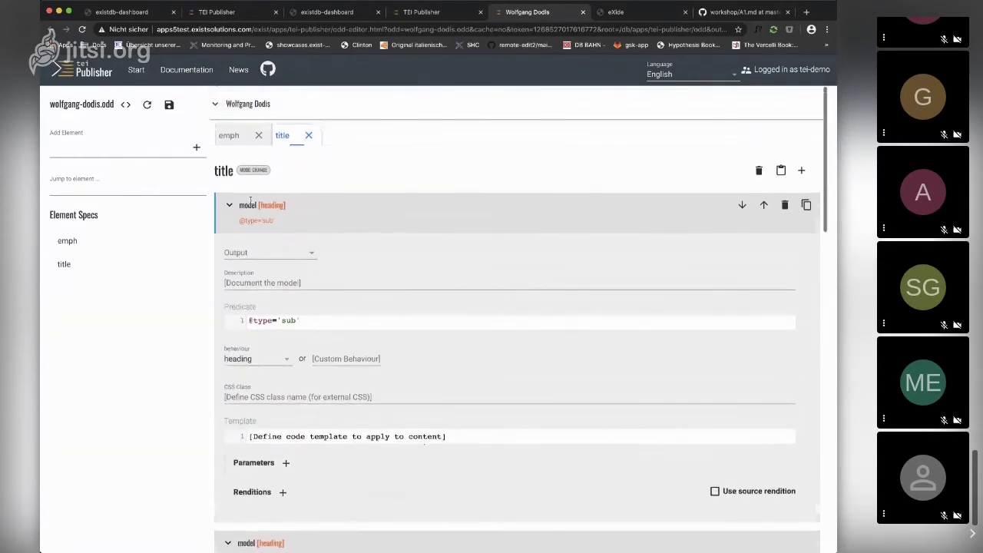
Save the ODD, dismiss the confirmation, and view the document preview
{"action": "left_click", "coordinate": [169, 105]}
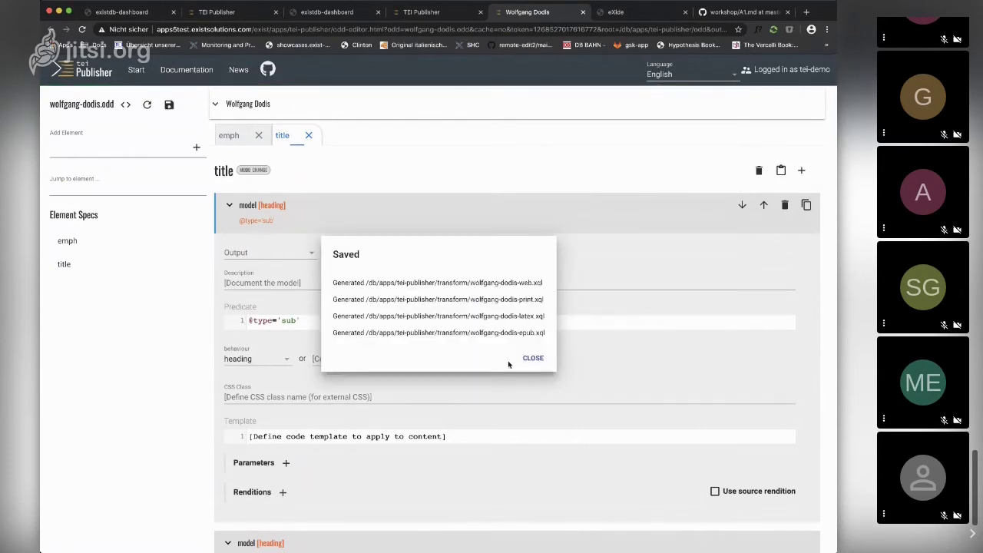
{"action": "left_click", "coordinate": [532, 358]}
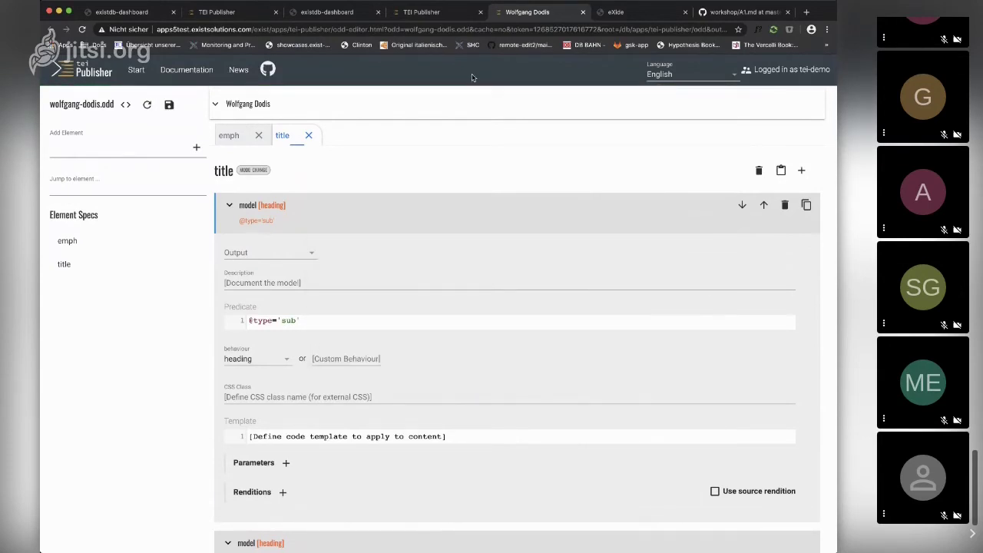
{"action": "left_click", "coordinate": [446, 14]}
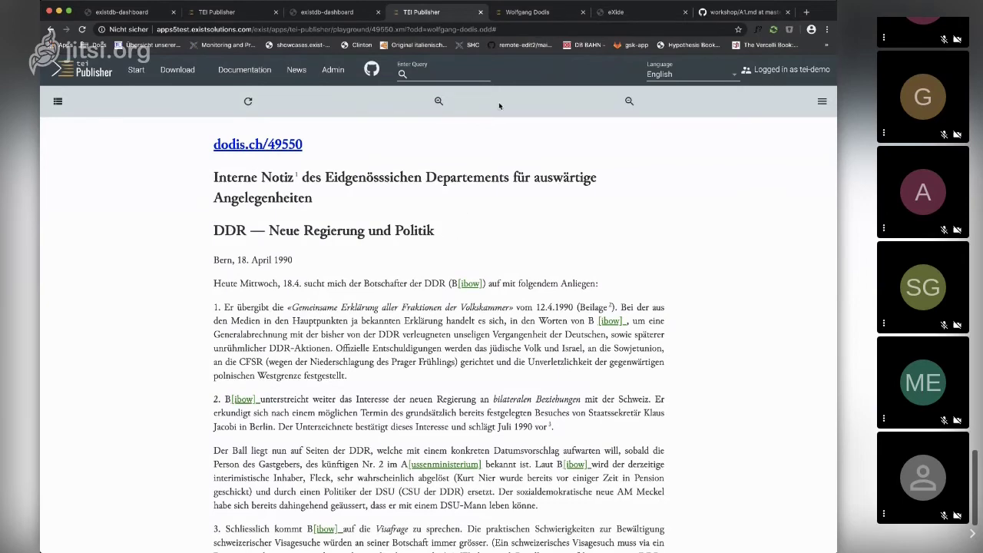
After checking the subtitle heading in the preview, go back to the wolfgang-dodis.odd editor
{"action": "left_click", "coordinate": [548, 14]}
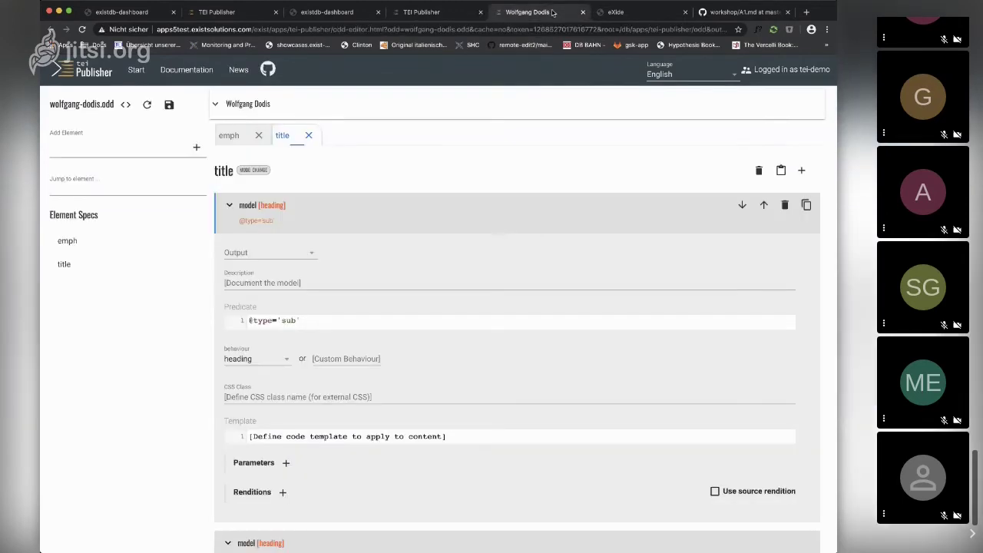
Add and then remove a stray rendition on the main-title heading model
{"action": "scroll", "coordinate": [428, 285], "scroll_direction": "down", "scroll_amount": 5}
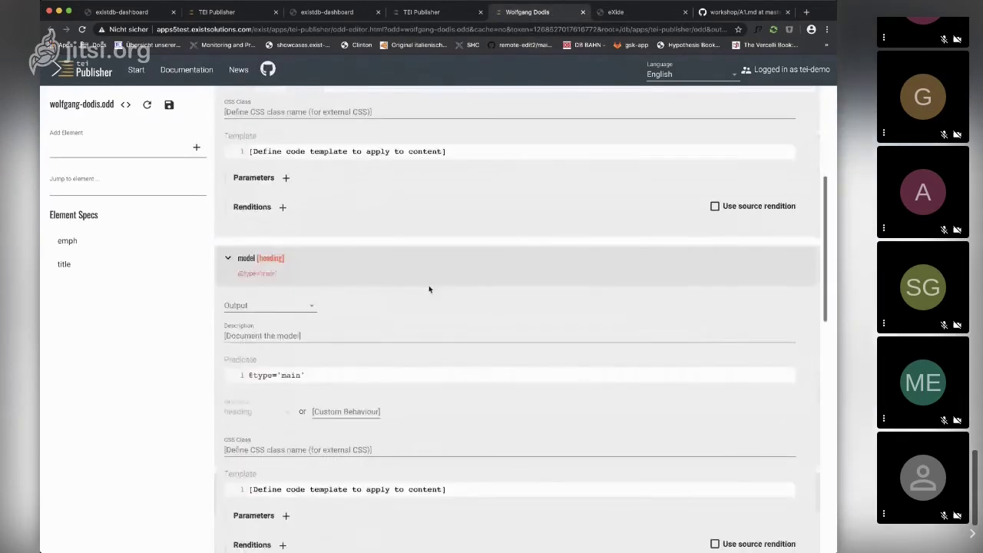
{"action": "scroll", "coordinate": [428, 285], "scroll_direction": "down", "scroll_amount": 2}
{"action": "scroll", "coordinate": [429, 289], "scroll_direction": "up", "scroll_amount": 1}
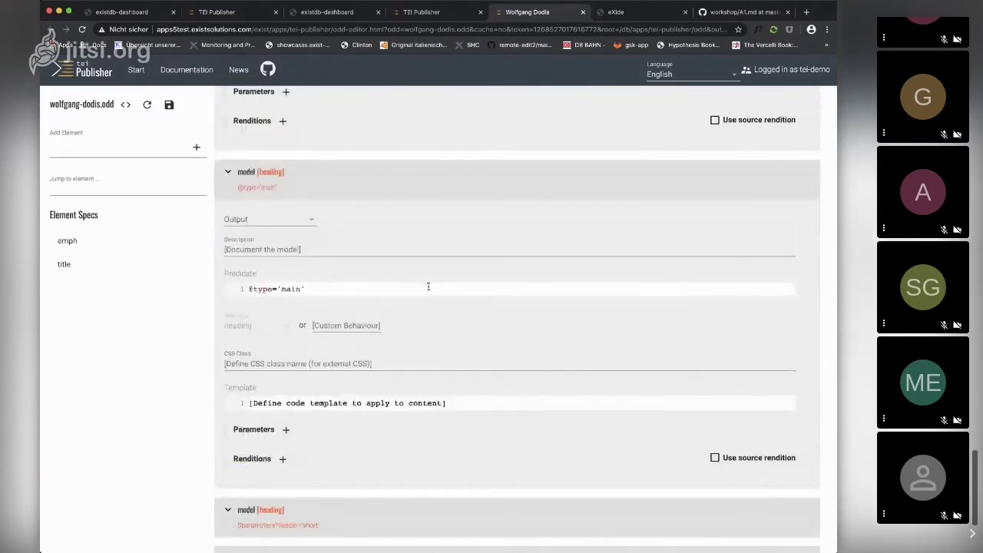
{"action": "left_click", "coordinate": [282, 459]}
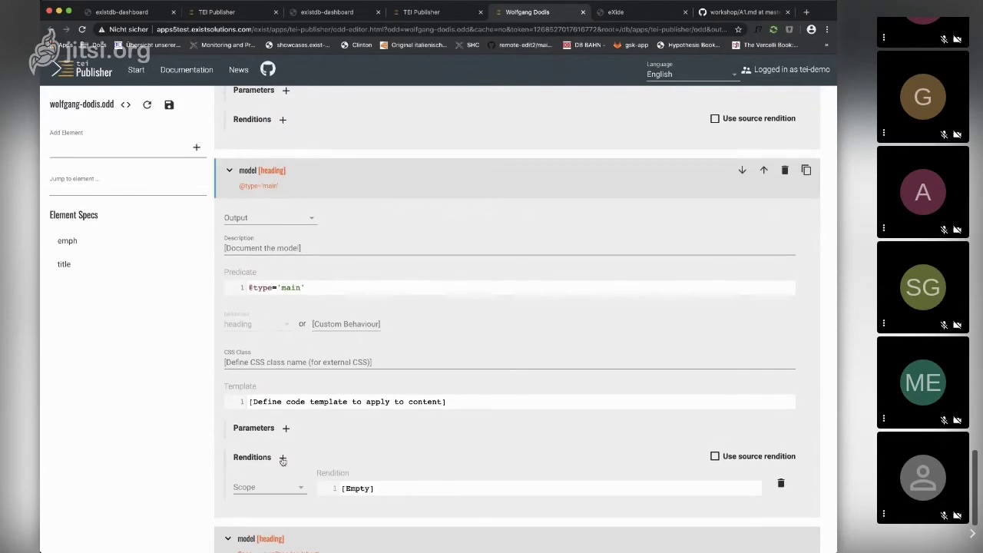
{"action": "left_click", "coordinate": [783, 487]}
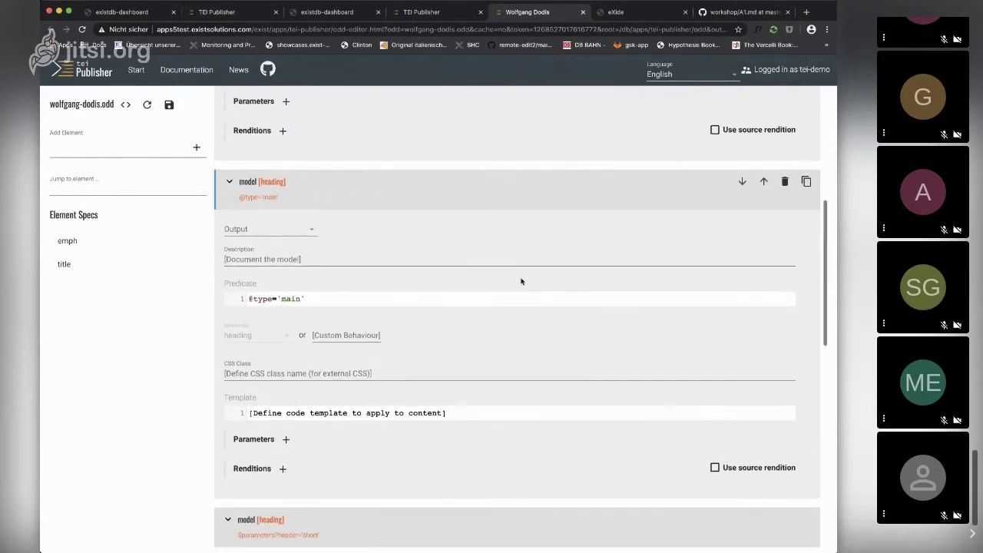
{"action": "scroll", "coordinate": [521, 282], "scroll_direction": "up", "scroll_amount": 5}
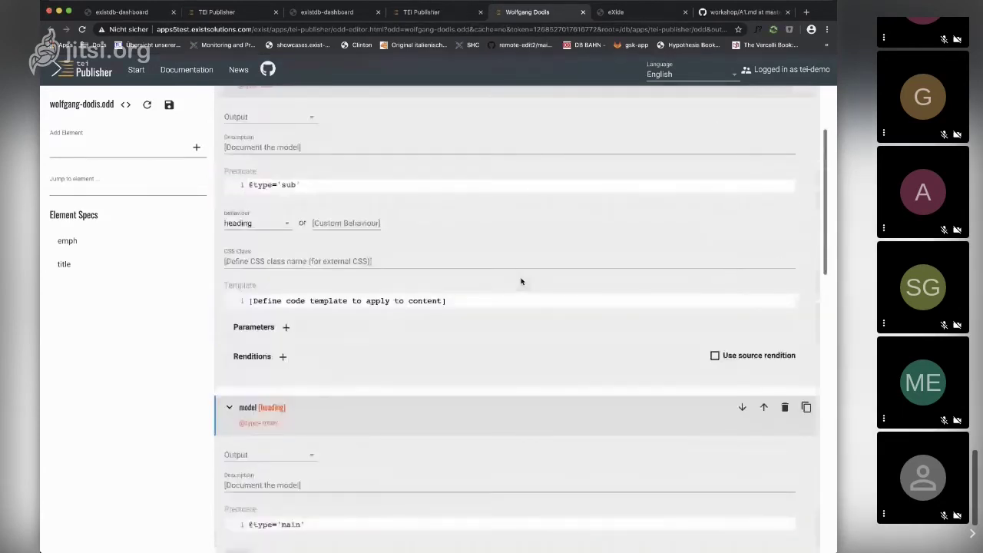
{"action": "scroll", "coordinate": [521, 281], "scroll_direction": "up", "scroll_amount": 2}
{"action": "left_click", "coordinate": [282, 423]}
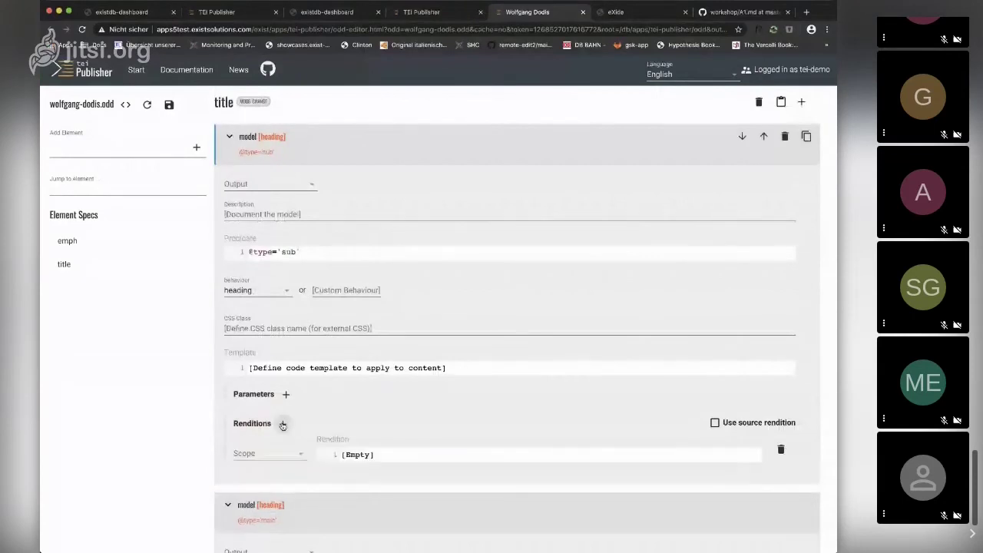
{"action": "left_click", "coordinate": [367, 456]}
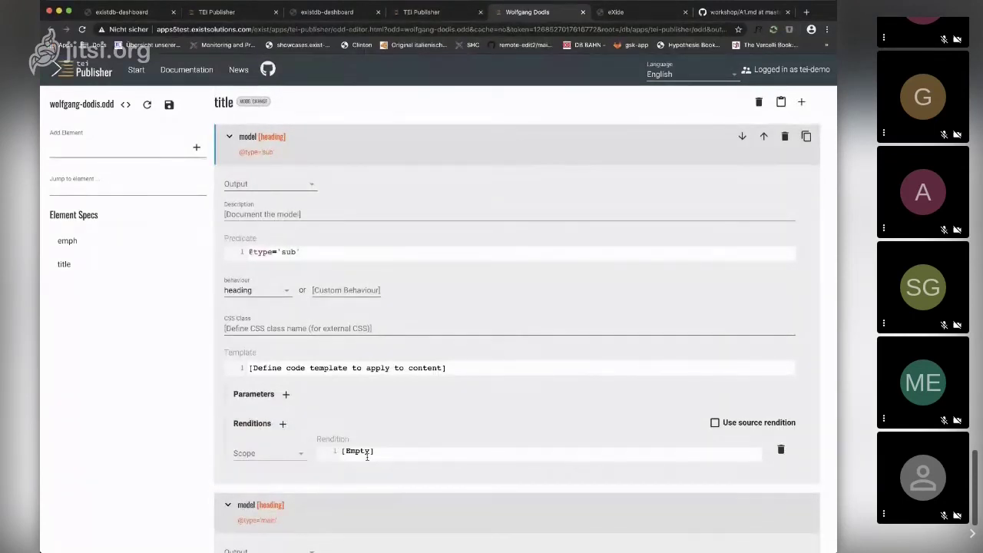
{"action": "type", "text": "font-size: 20px;"}
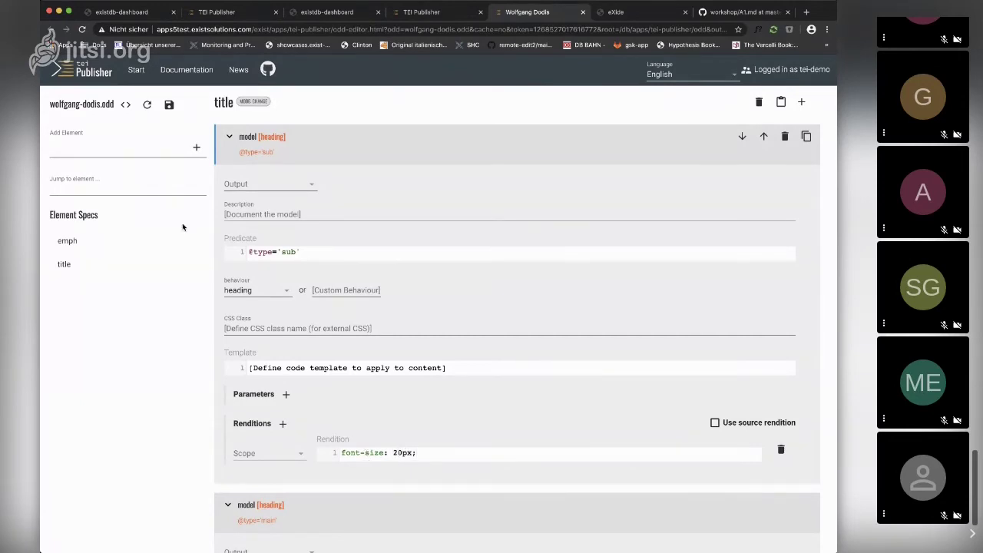
{"action": "left_click", "coordinate": [169, 106]}
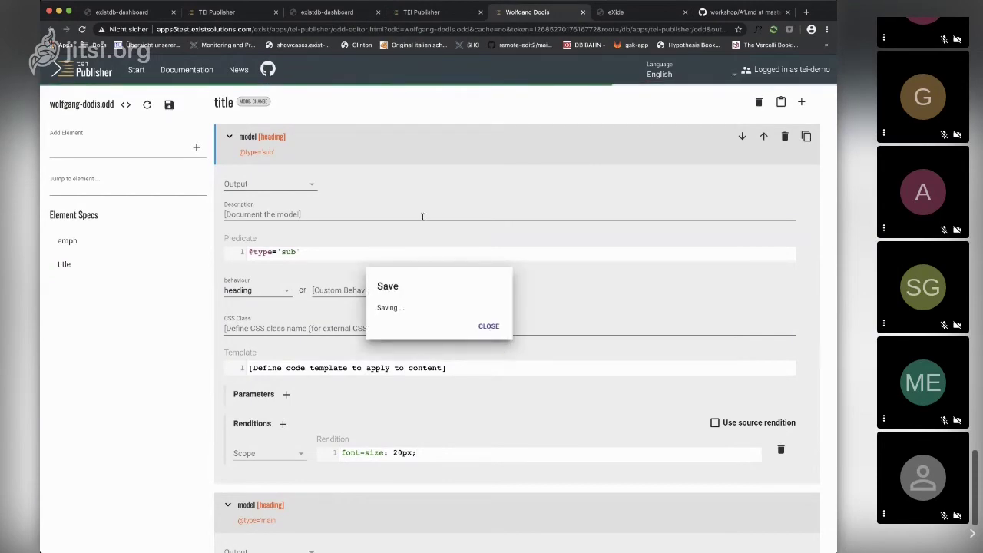
{"action": "left_click", "coordinate": [436, 14]}
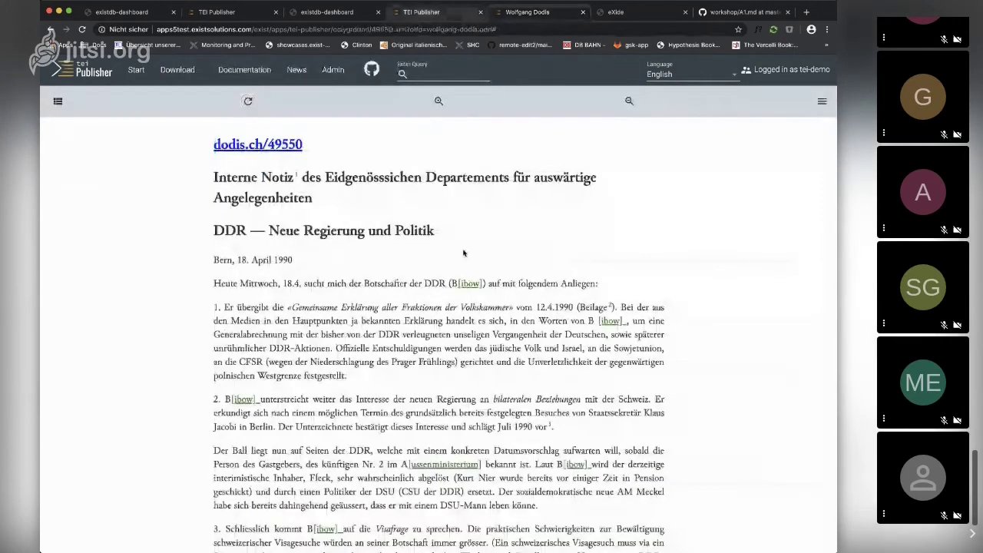
Reload the preview to see the resized subtitle heading, then return to the ODD editor
{"action": "left_click", "coordinate": [82, 29]}
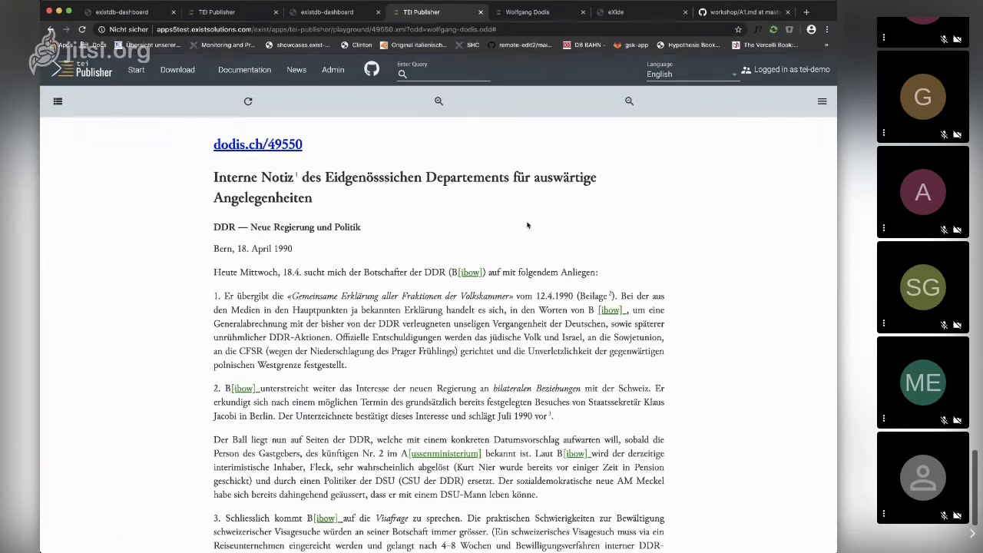
{"action": "left_click", "coordinate": [534, 15]}
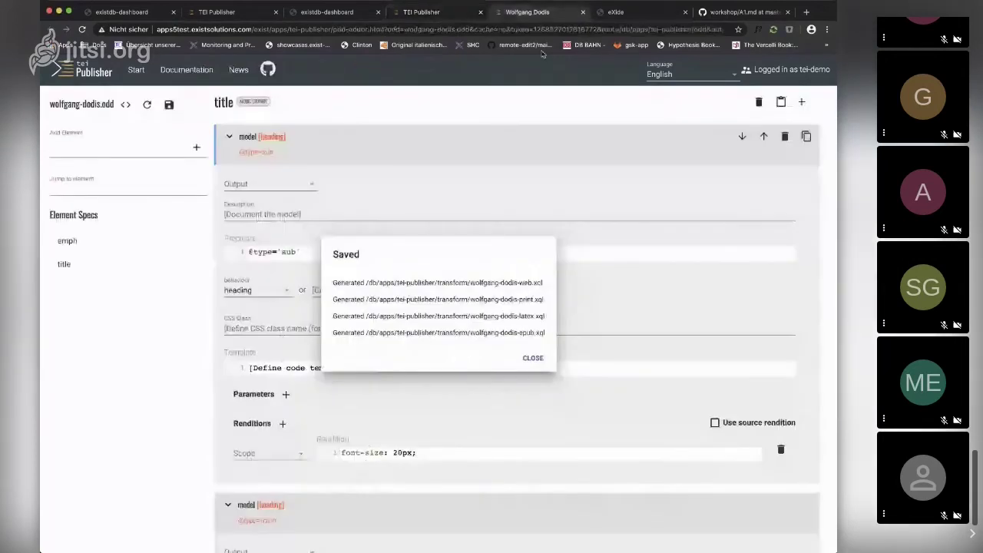
{"action": "left_click", "coordinate": [533, 359]}
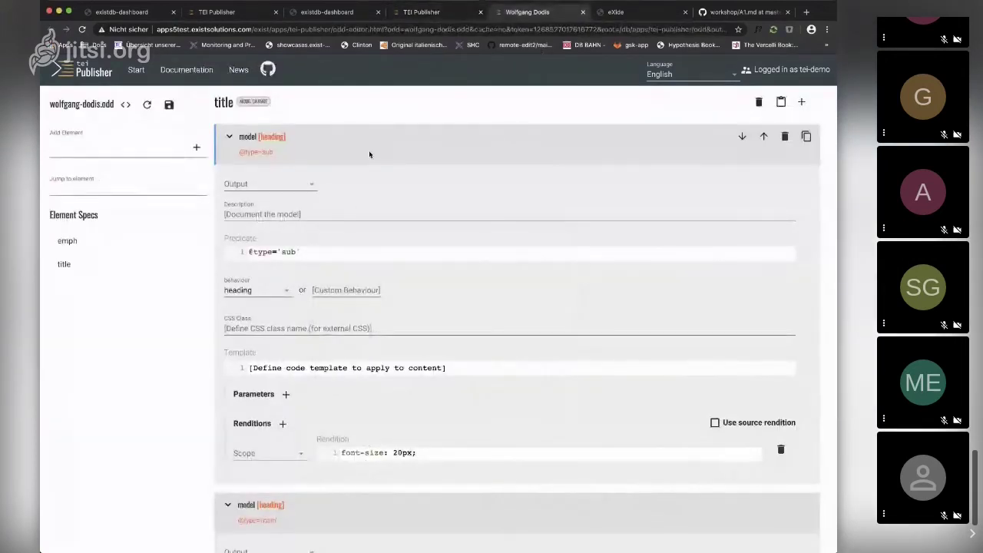
{"action": "scroll", "coordinate": [369, 154], "scroll_direction": "down", "scroll_amount": 5}
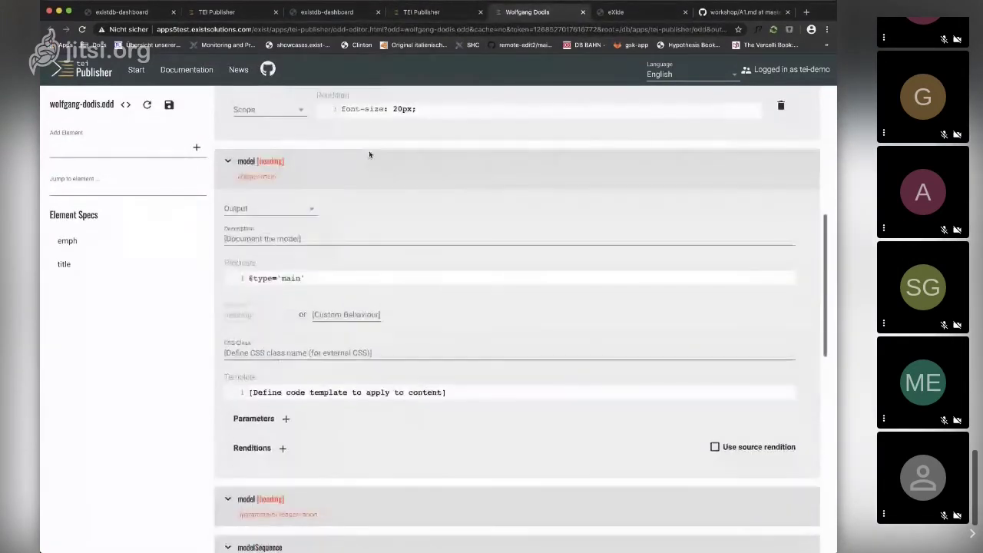
{"action": "scroll", "coordinate": [369, 155], "scroll_direction": "up", "scroll_amount": 3}
{"action": "scroll", "coordinate": [369, 155], "scroll_direction": "up", "scroll_amount": 3}
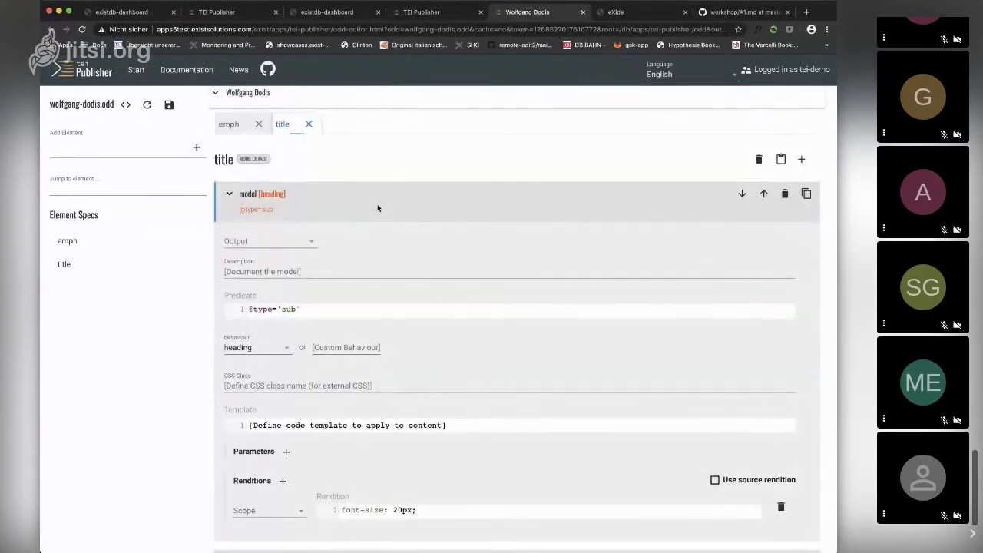
{"action": "left_click_drag", "start_coordinate": [300, 308], "coordinate": [242, 309]}
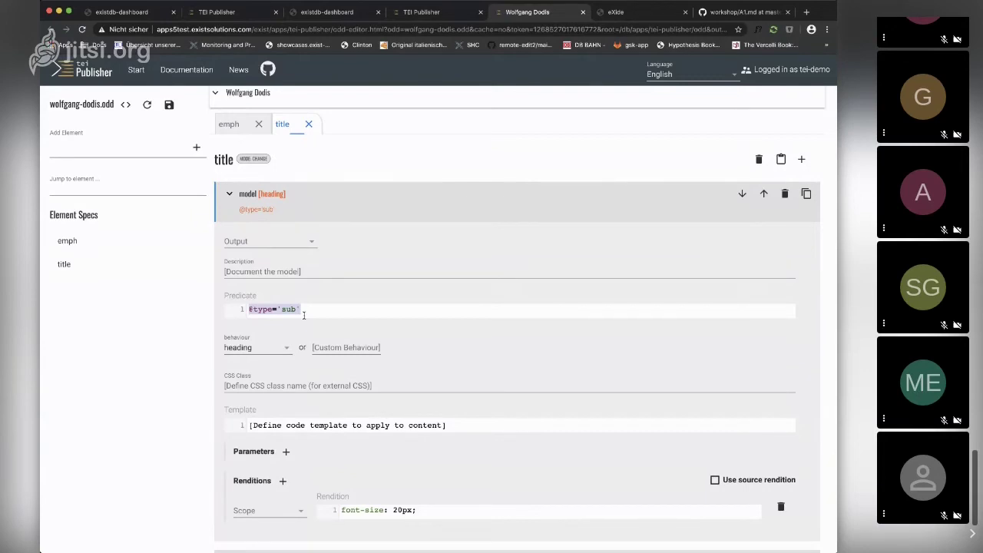
{"action": "scroll", "coordinate": [513, 368], "scroll_direction": "down", "scroll_amount": 5}
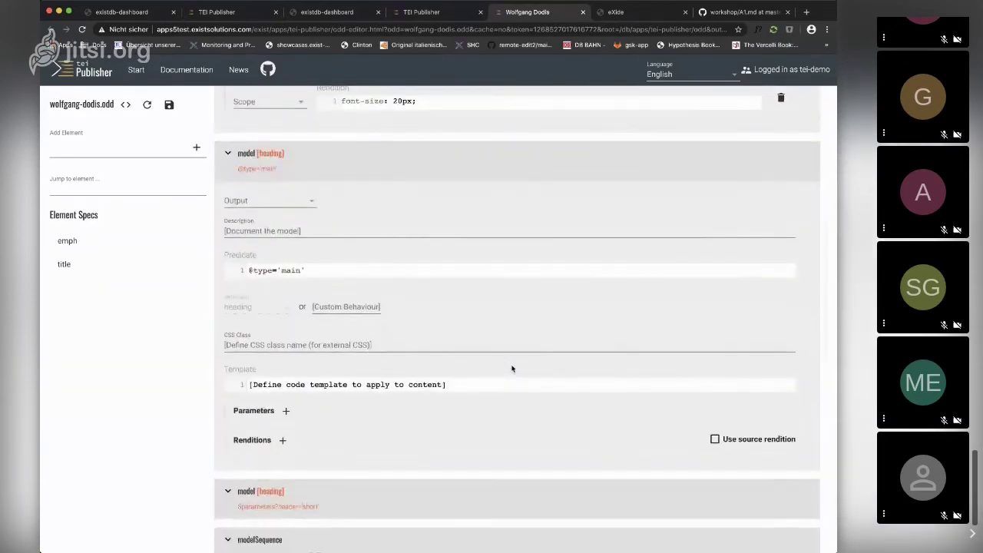
{"action": "scroll", "coordinate": [512, 368], "scroll_direction": "up", "scroll_amount": 3}
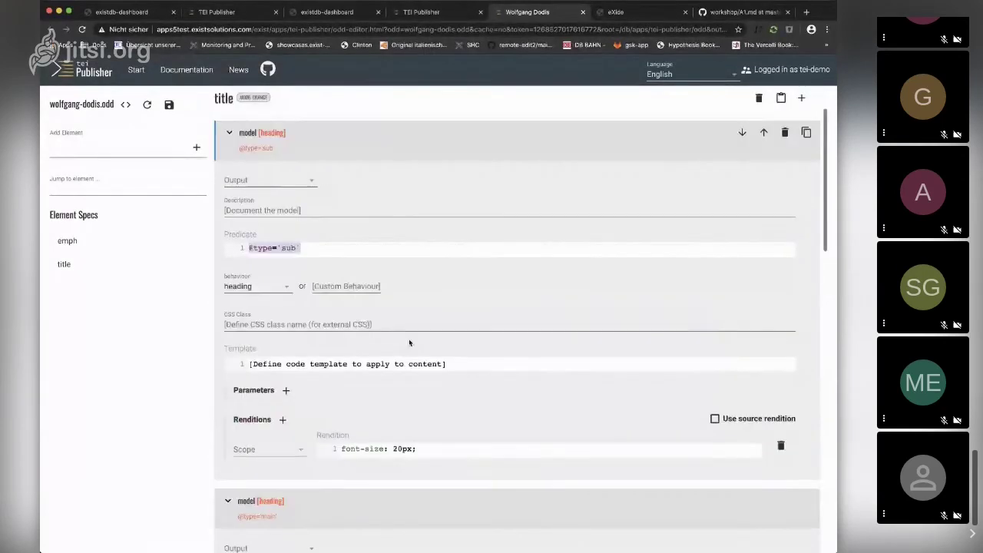
{"action": "scroll", "coordinate": [409, 343], "scroll_direction": "up", "scroll_amount": 2}
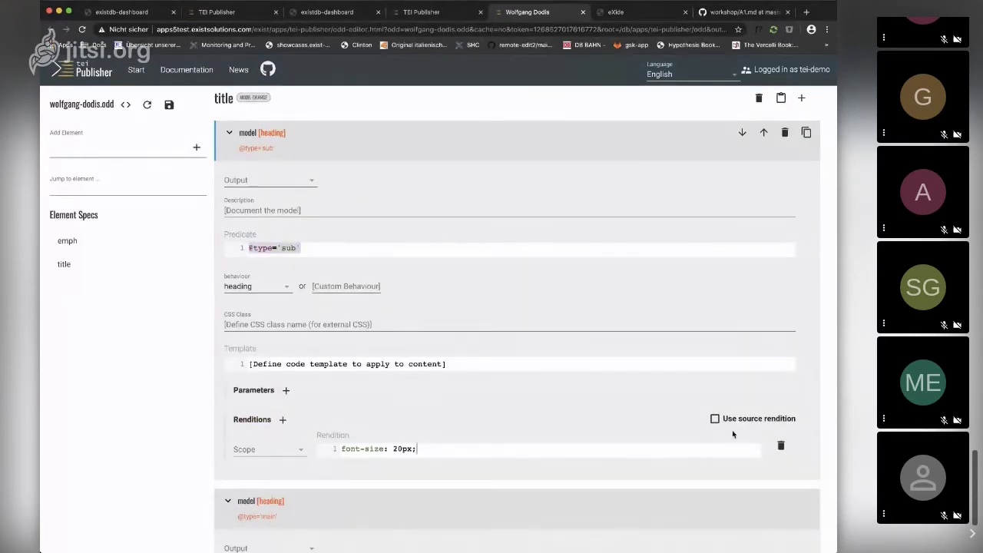
{"action": "left_click", "coordinate": [780, 446]}
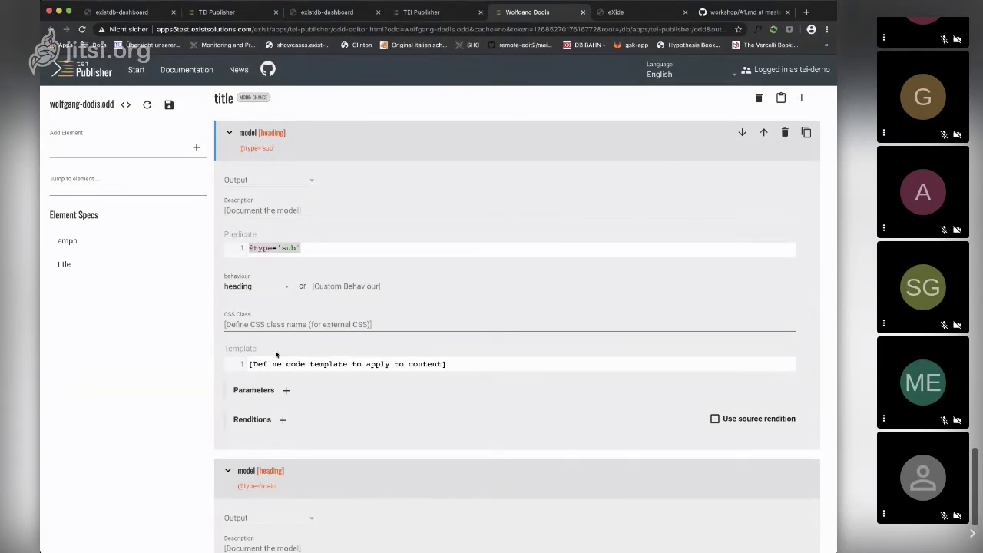
{"action": "left_click", "coordinate": [285, 391]}
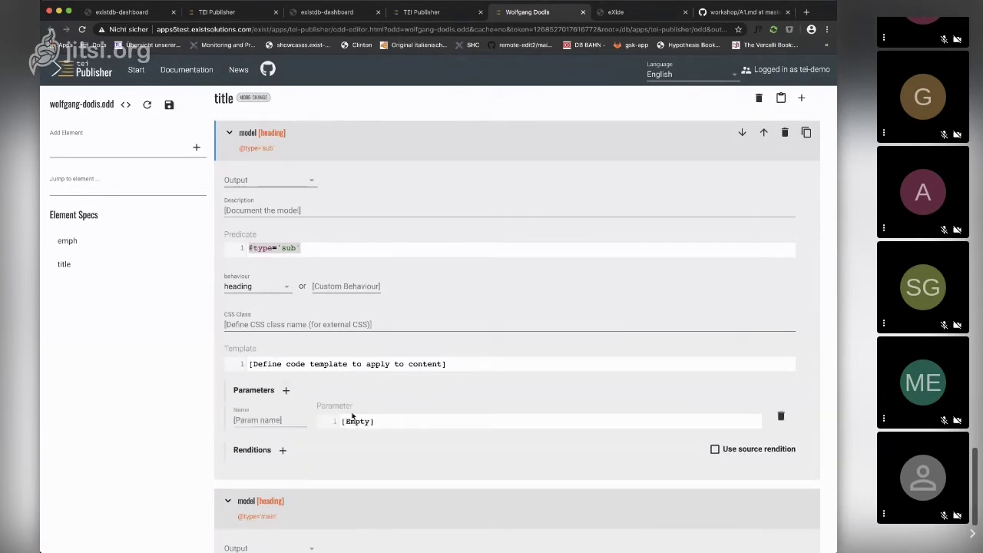
{"action": "left_click", "coordinate": [353, 419]}
{"action": "left_click", "coordinate": [250, 420]}
{"action": "type", "text": "level"}
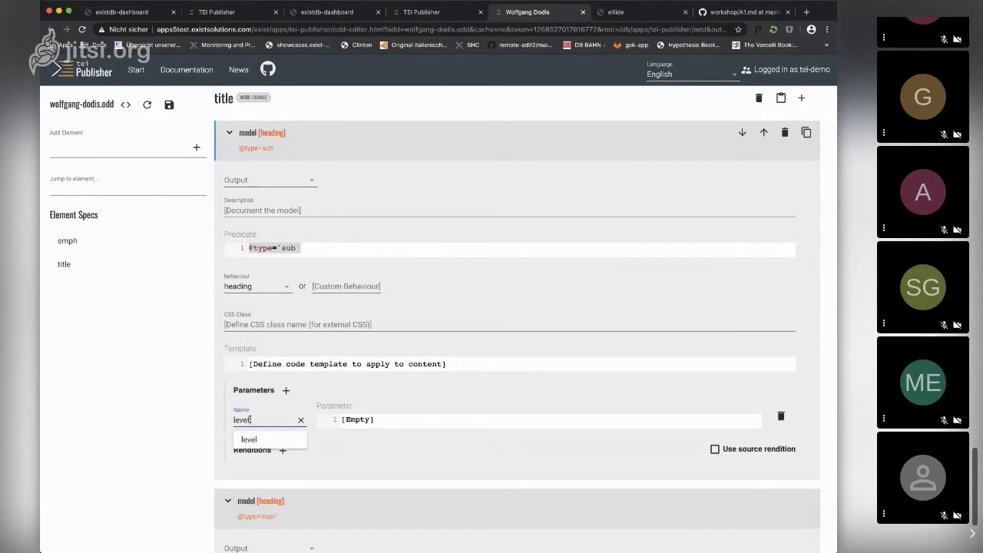
{"action": "left_click", "coordinate": [249, 439]}
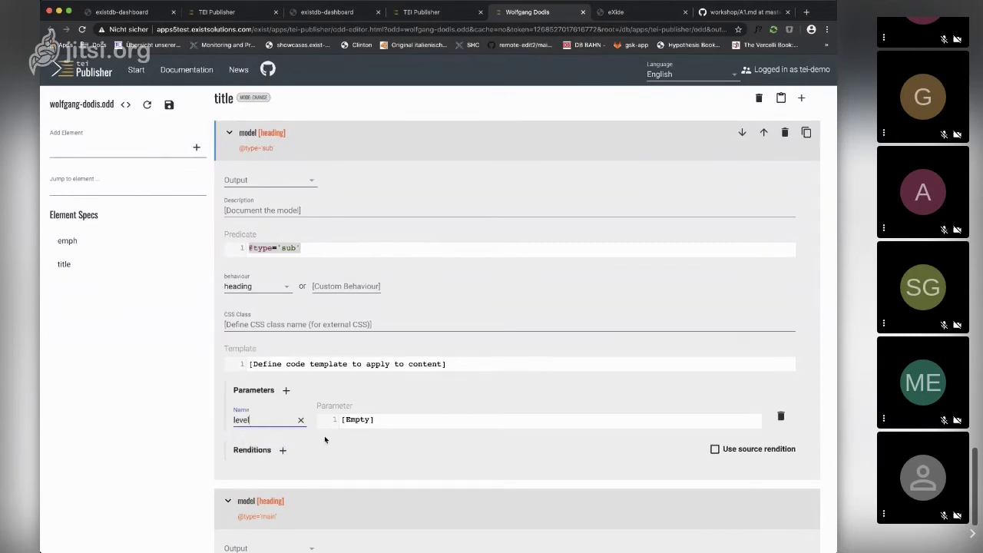
{"action": "left_click", "coordinate": [358, 420]}
{"action": "type", "text": "2"}
Save the ODD and reload the dodis.ch/49550 document preview
{"action": "scroll", "coordinate": [288, 211], "scroll_direction": "up", "scroll_amount": 1}
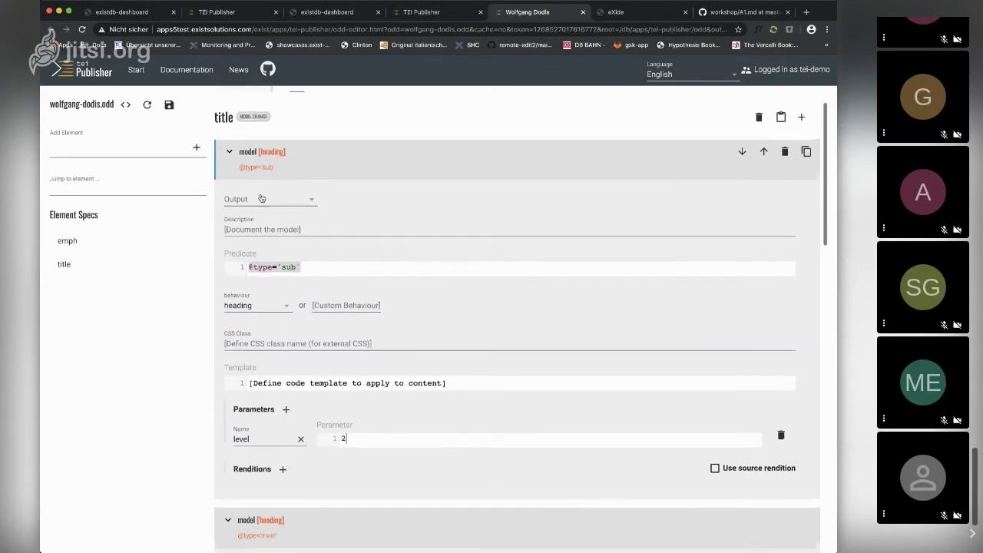
{"action": "left_click", "coordinate": [170, 106]}
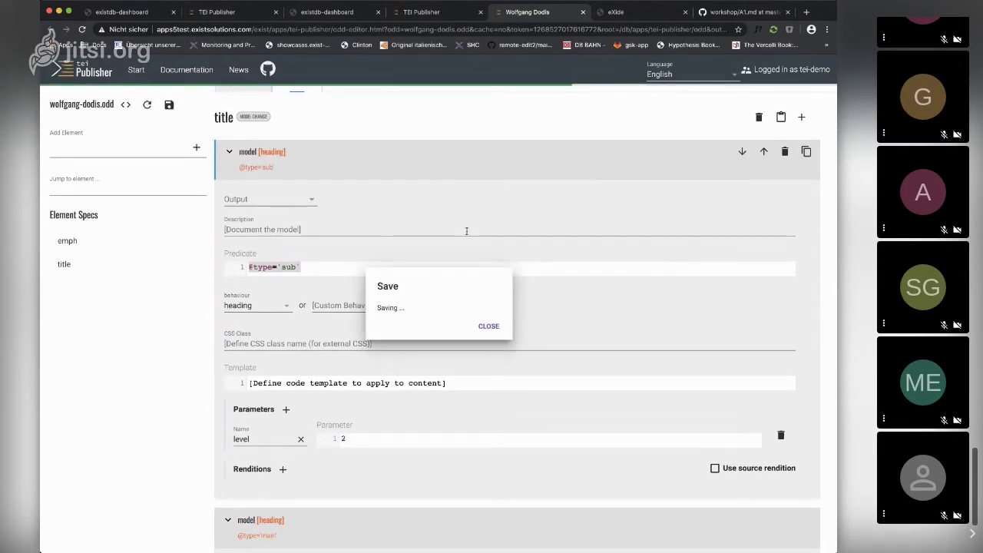
{"action": "left_click", "coordinate": [421, 11]}
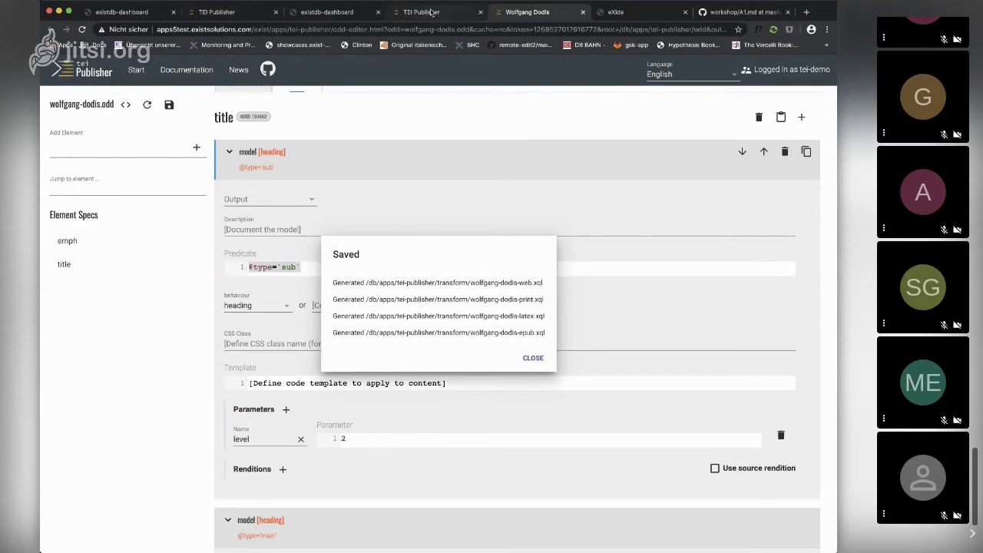
{"action": "key", "text": "super+r"}
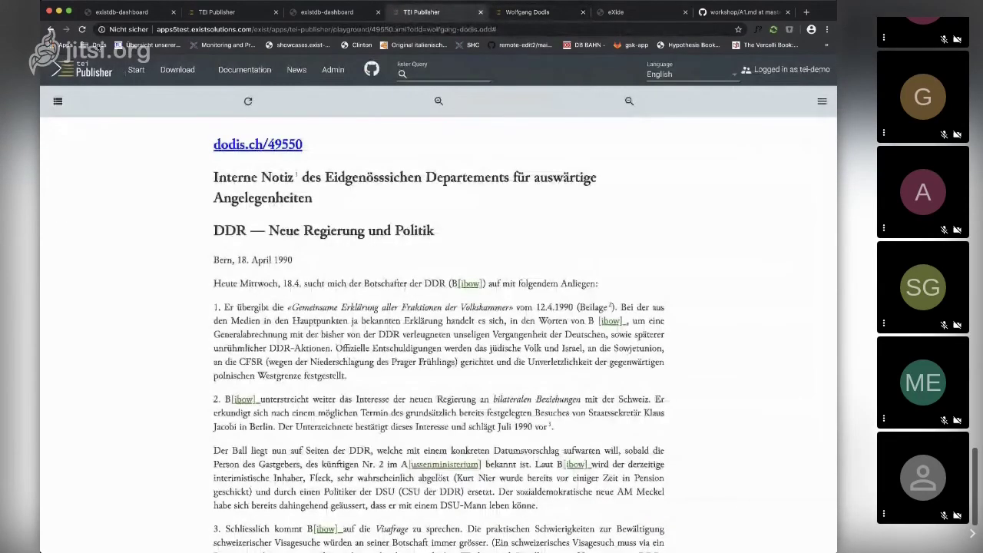
Reload the preview, then dismiss the Saved confirmation in the ODD editor
{"action": "left_click", "coordinate": [82, 30]}
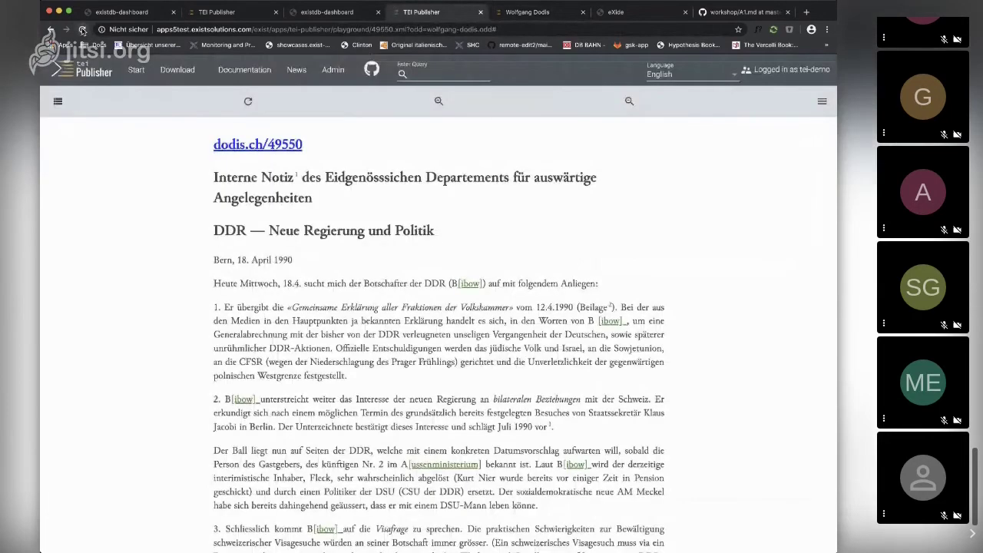
{"action": "left_click", "coordinate": [528, 12]}
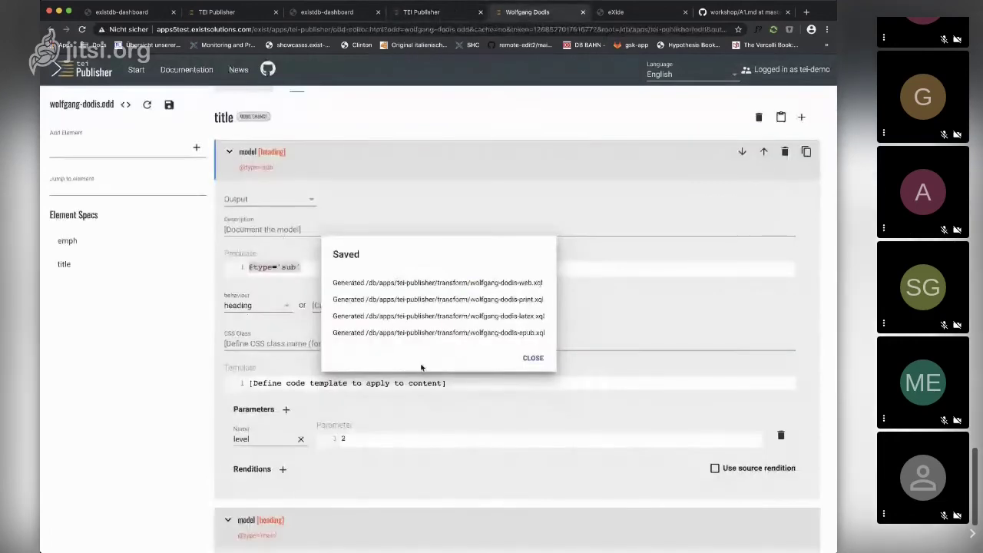
{"action": "left_click", "coordinate": [527, 359]}
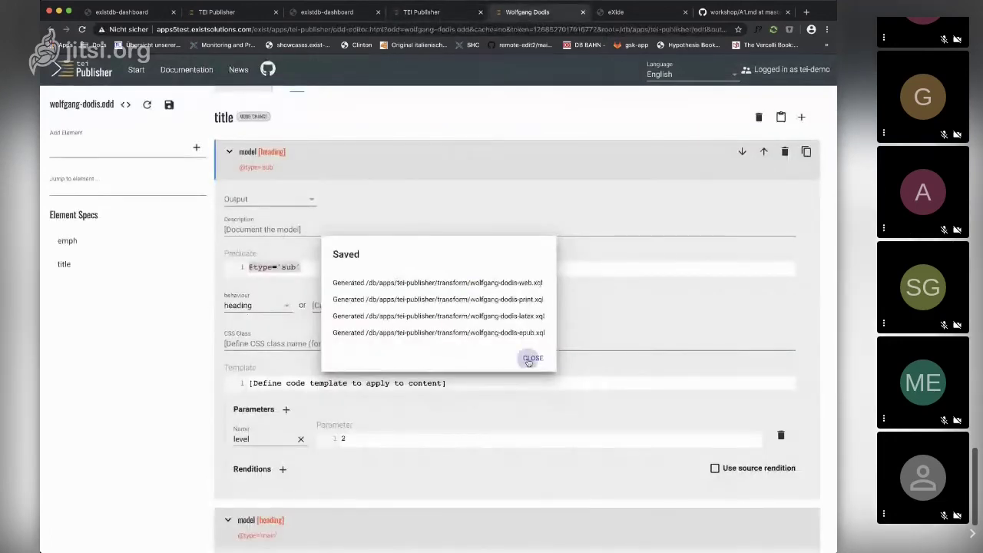
Change the level parameter to 3, save the ODD, and reload the dodis.ch/49550 preview
{"action": "left_click", "coordinate": [365, 439]}
{"action": "key", "text": "BackSpace"}
{"action": "type", "text": "4"}
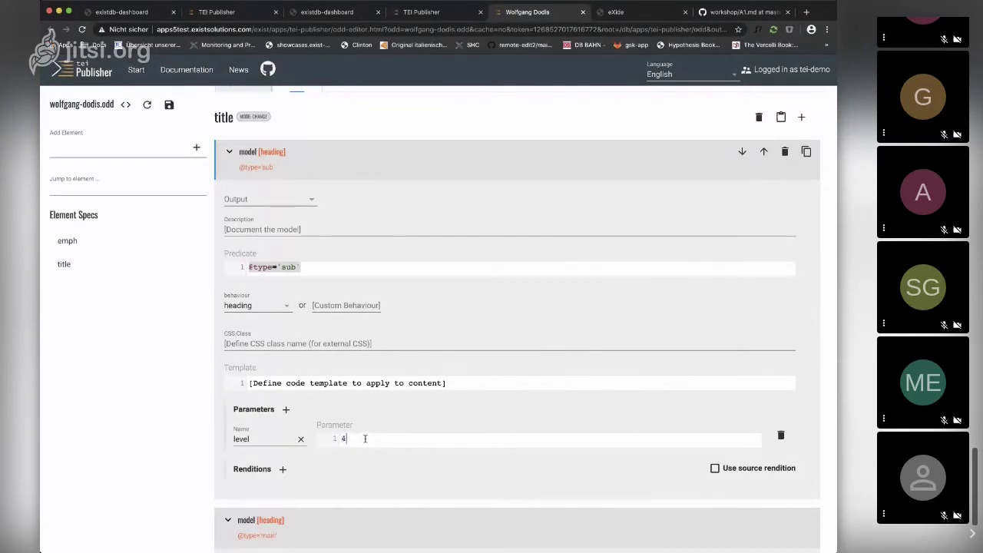
{"action": "key", "text": "BackSpace"}
{"action": "type", "text": "3"}
{"action": "left_click", "coordinate": [169, 105]}
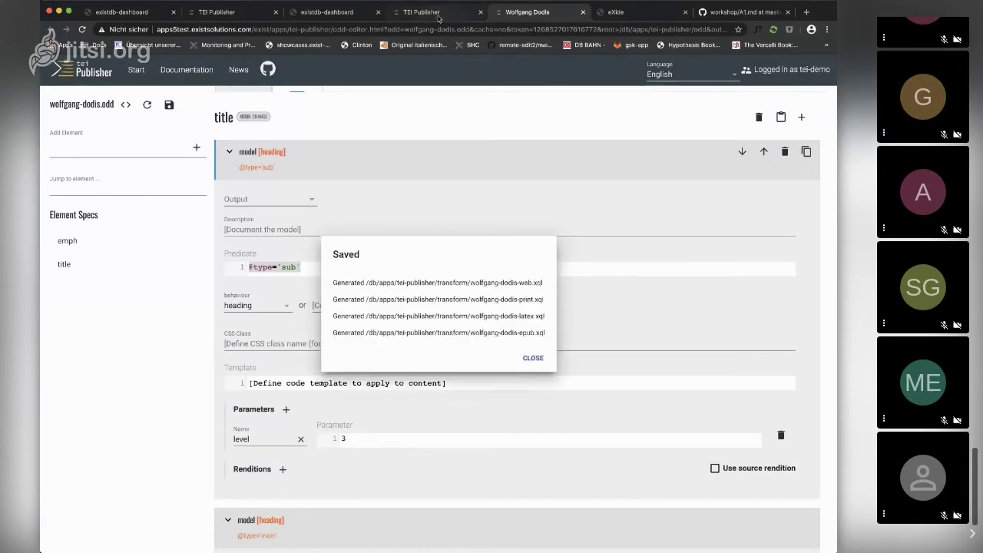
{"action": "left_click", "coordinate": [438, 17]}
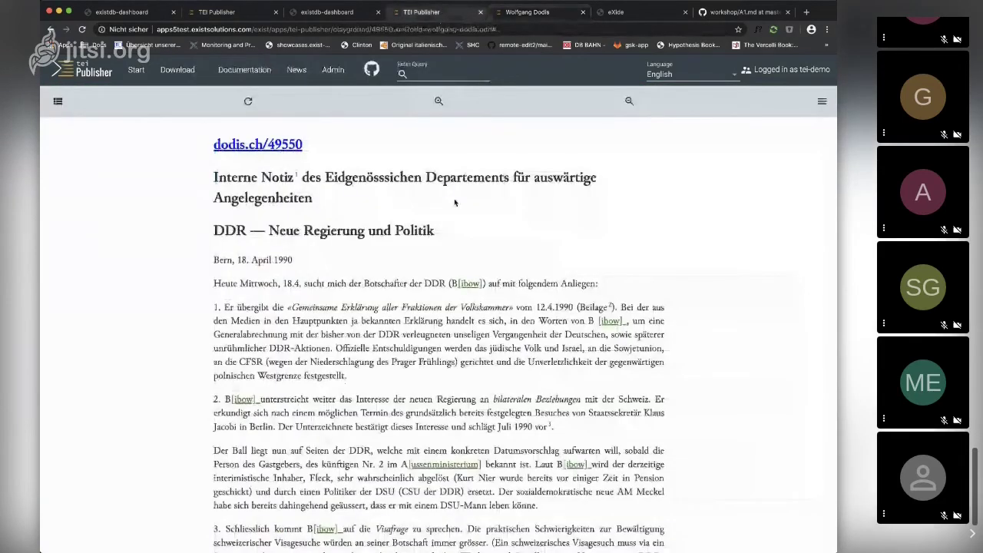
{"action": "left_click", "coordinate": [82, 31]}
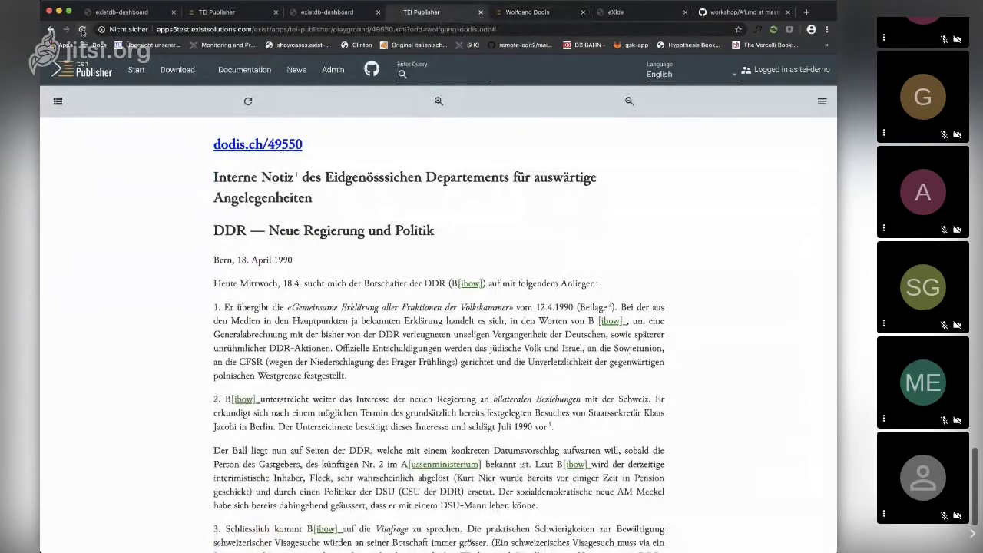